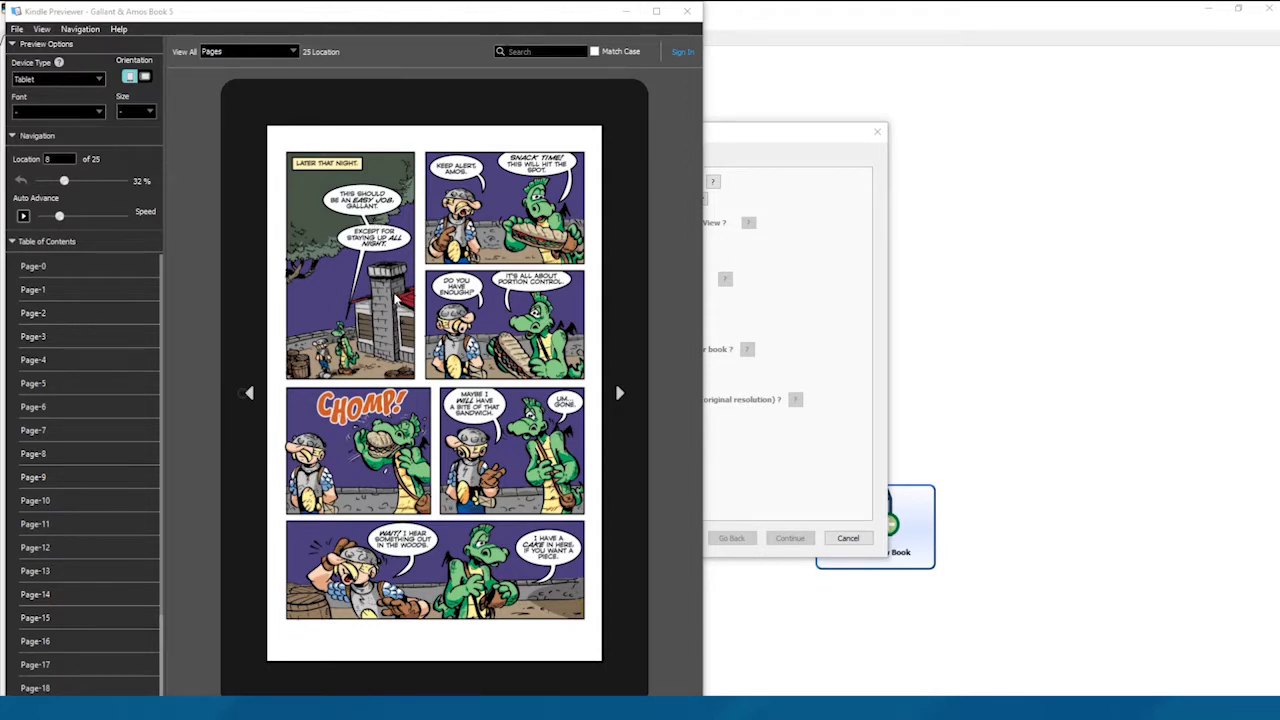
- Step from the tower panel through Snack time, CHOMP! and Um... gone into the next page, then close Kindle Previewer
double_click(381, 318)
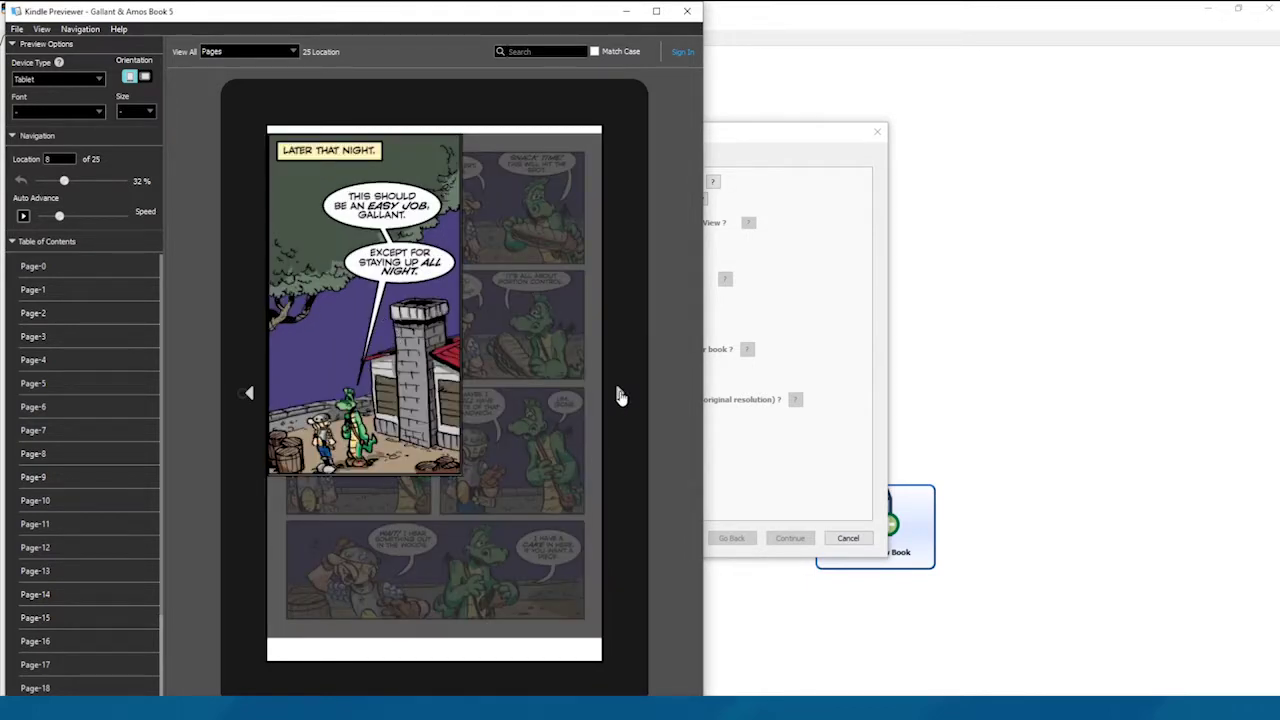
click(620, 396)
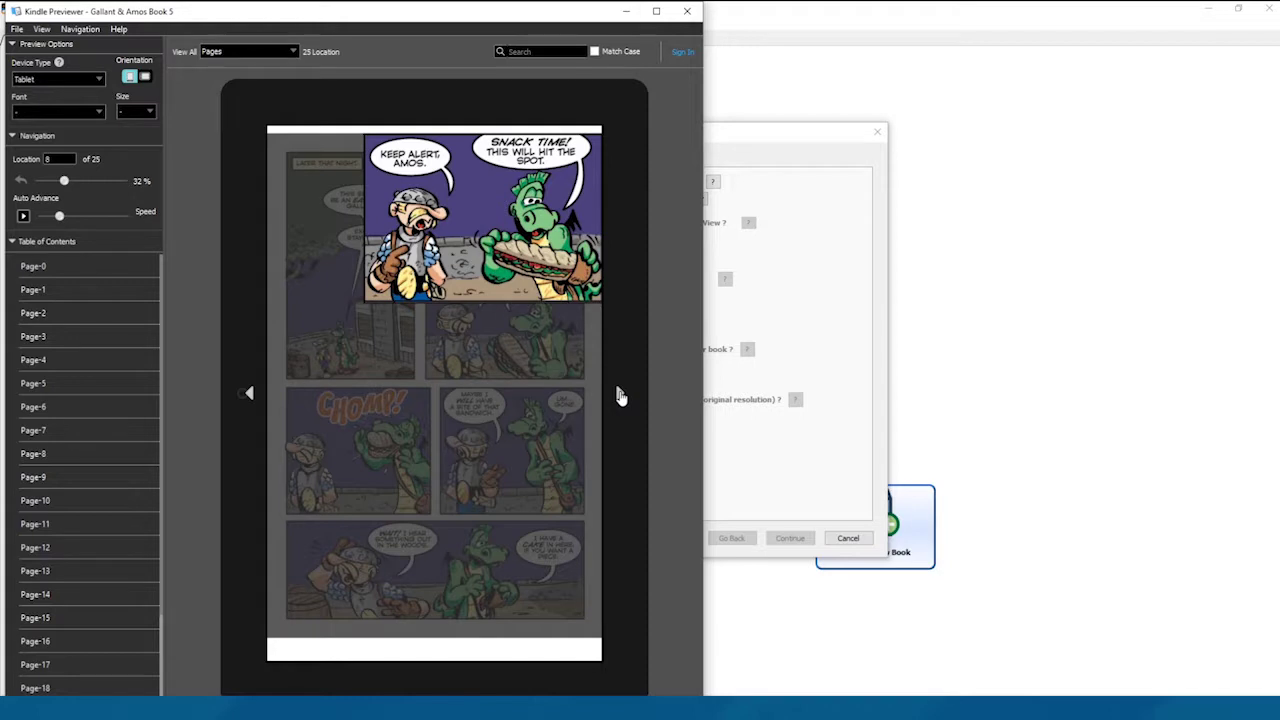
click(620, 396)
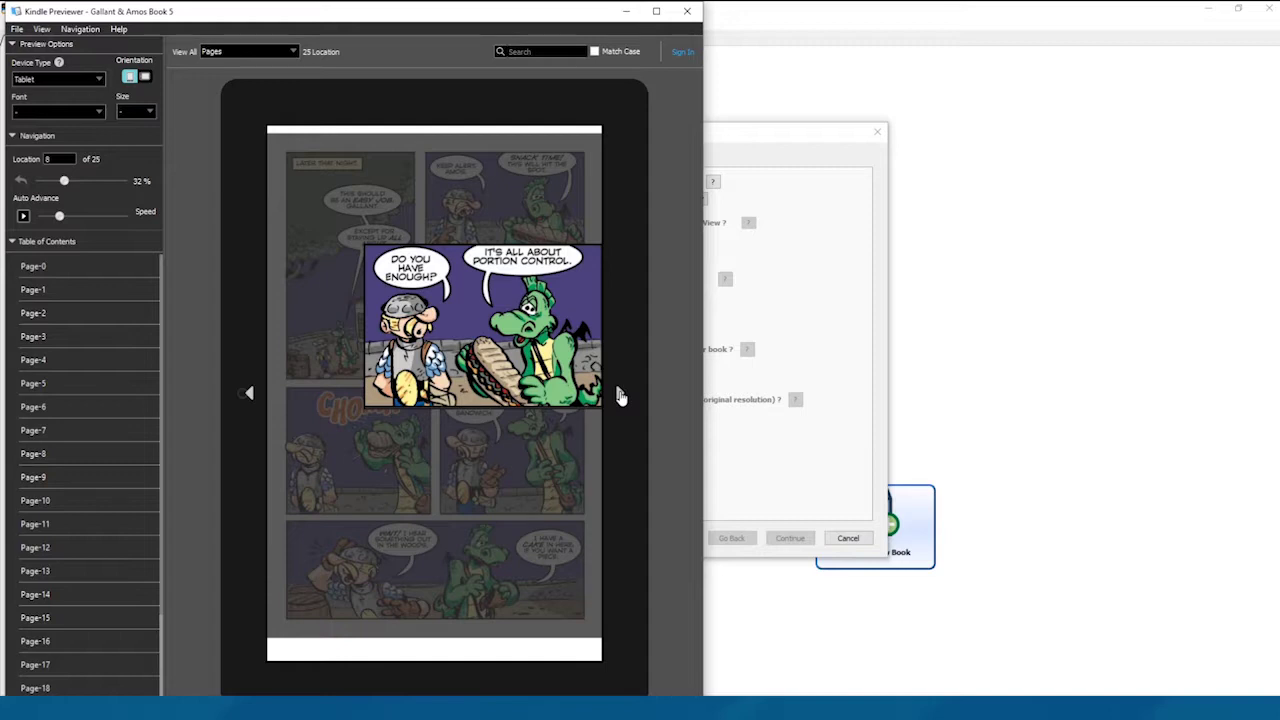
click(620, 396)
click(620, 396)
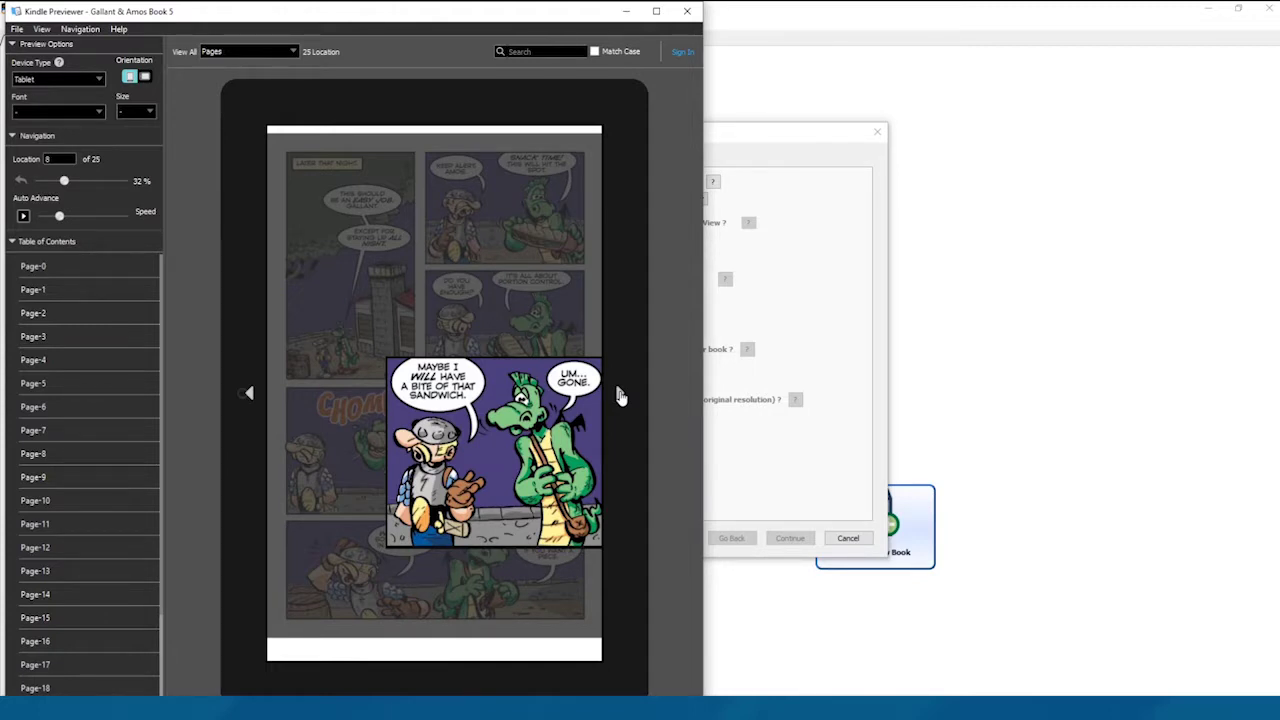
click(620, 396)
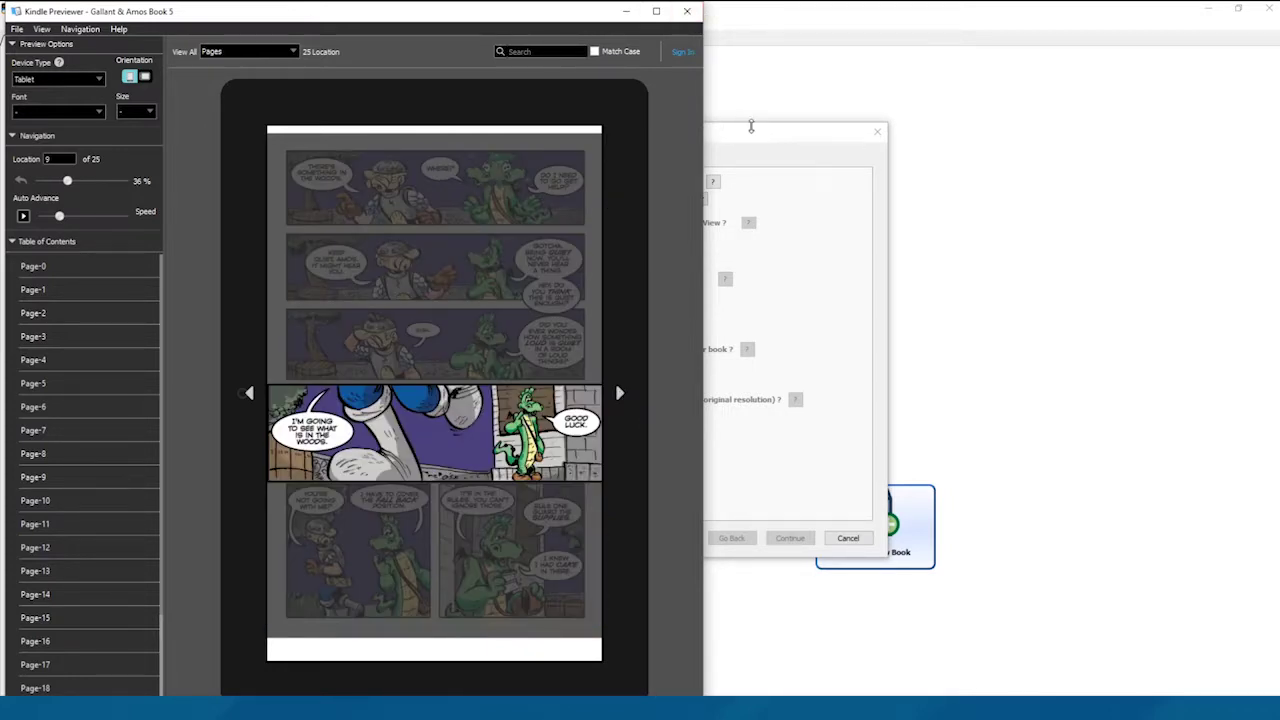
click(688, 12)
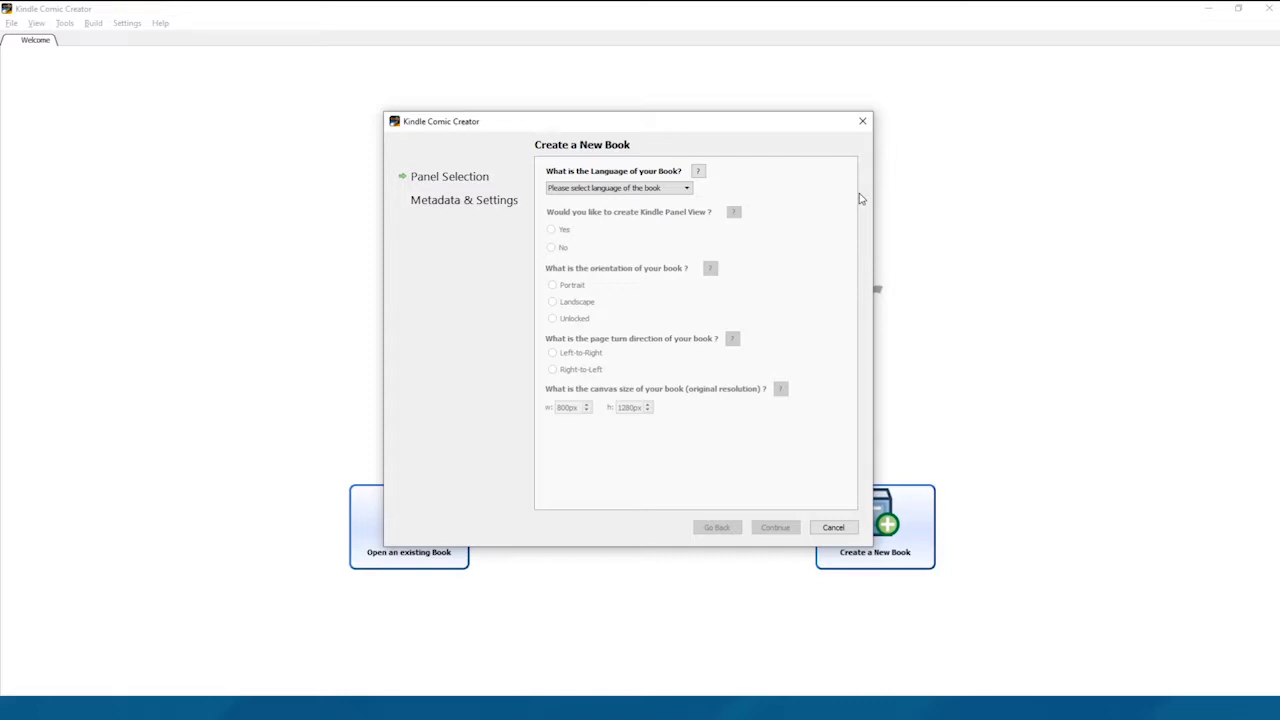
- Set the new book's language to English and continue to the metadata step
click(682, 188)
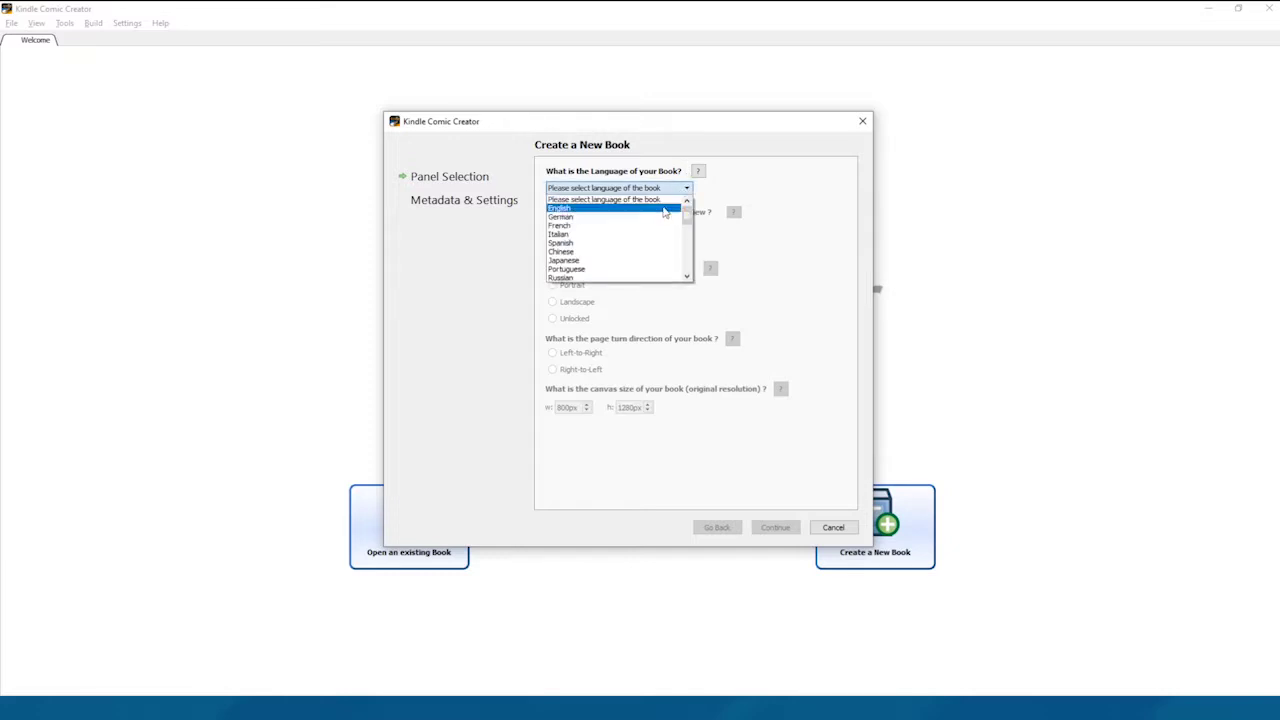
click(663, 210)
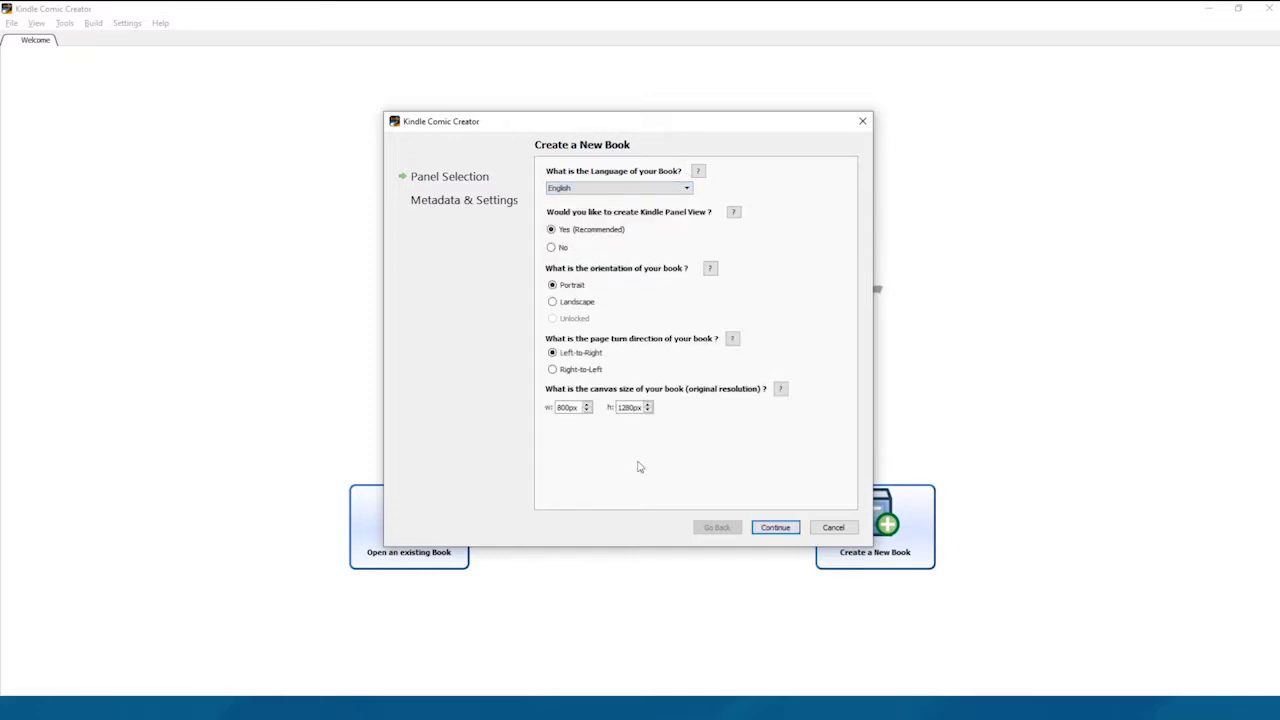
click(773, 528)
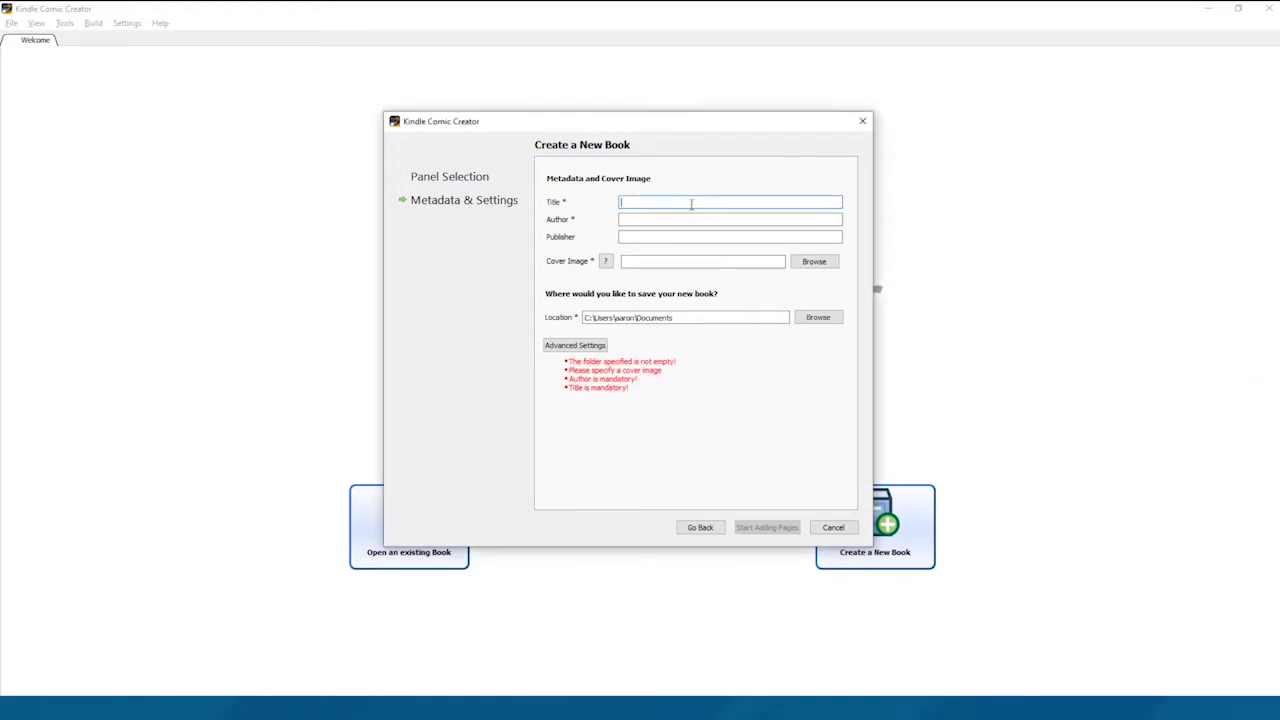
- Enter the title 'Gallant & Amos Issue 5' and the author's name
text(Gallant )
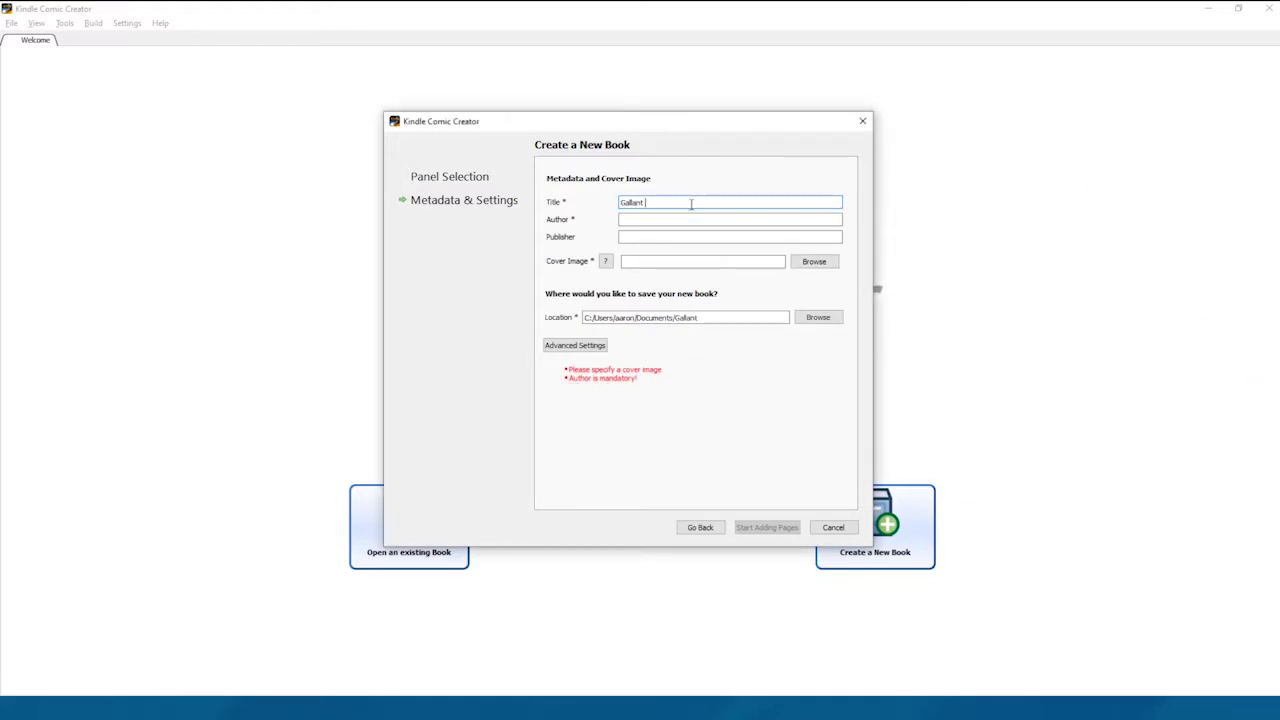
text(& Amos Issue 5)
key(Tab)
text(Rob Barnes)
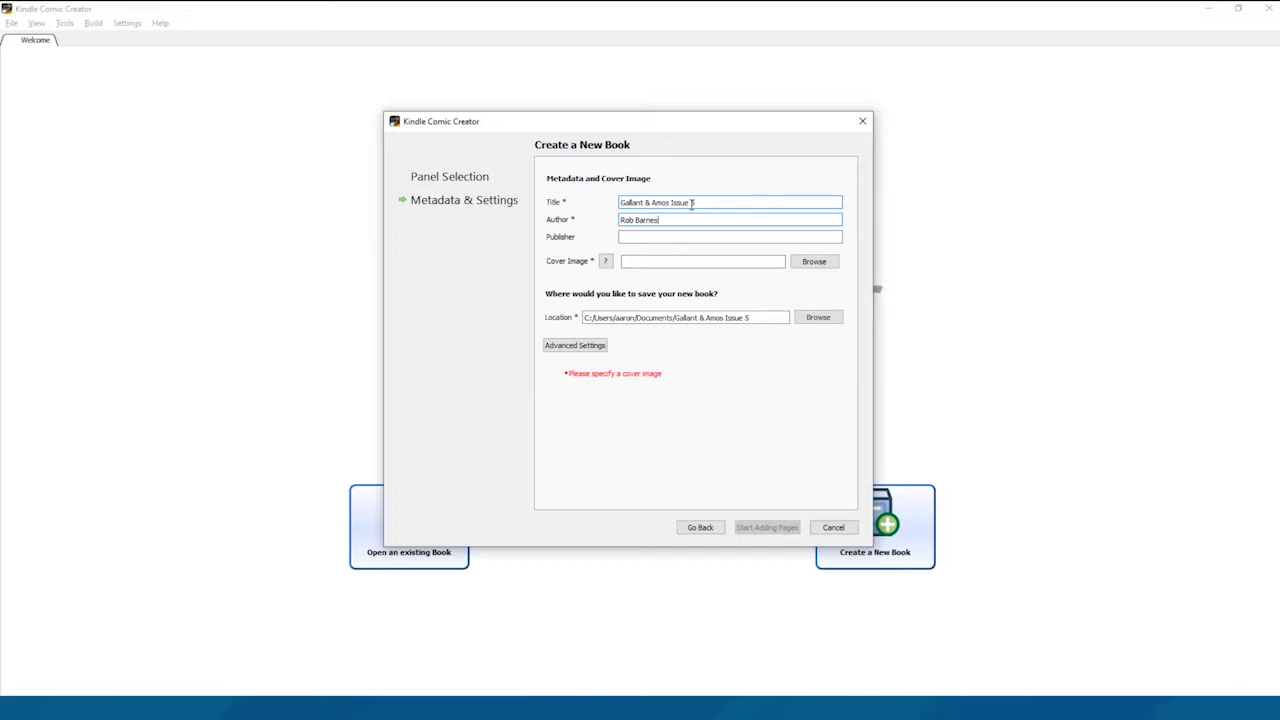
text(Fair Spark Books)
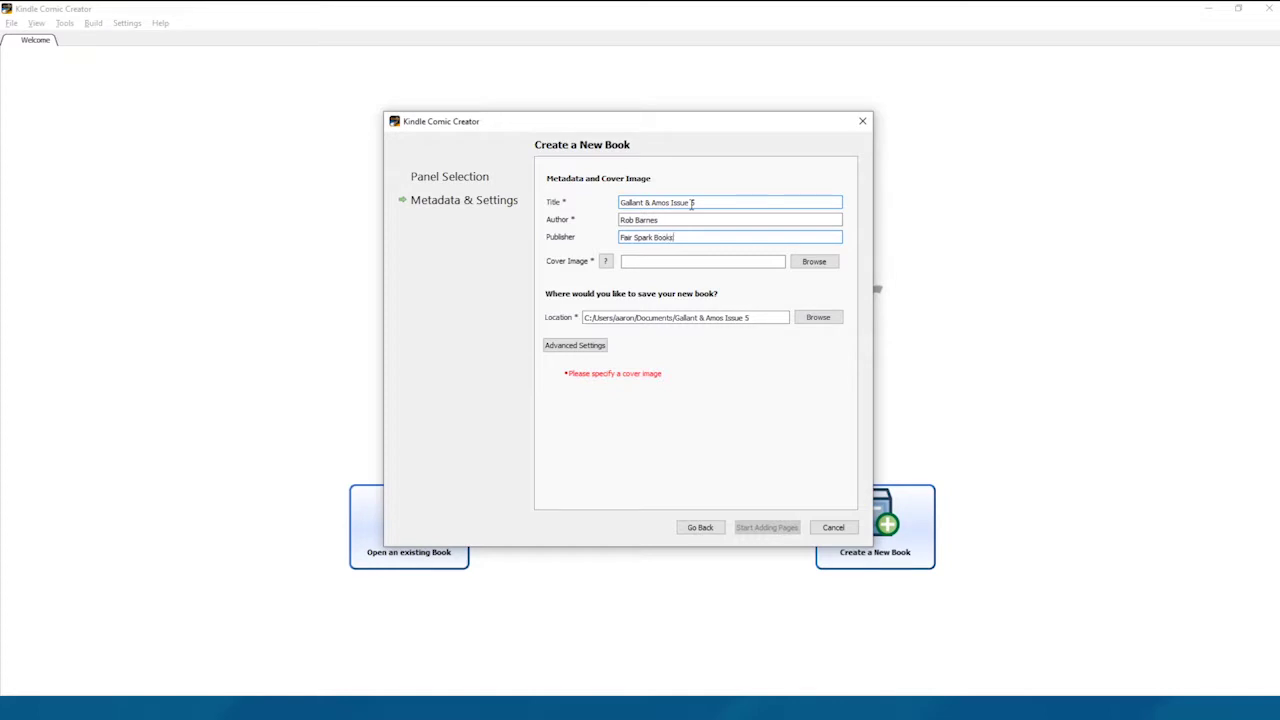
- Set cover.png as the book's cover image
click(814, 261)
click(685, 225)
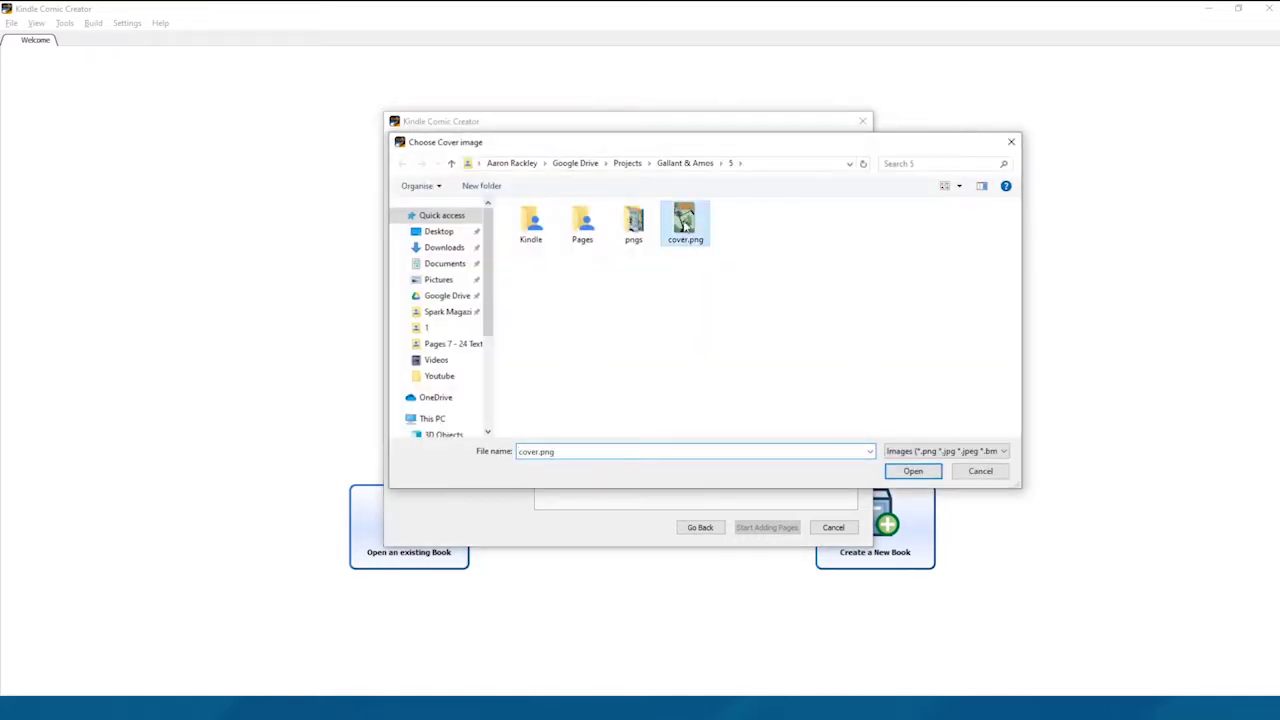
double_click(685, 225)
- Save the book in a newly created folder named 'Kindle 2'
click(814, 318)
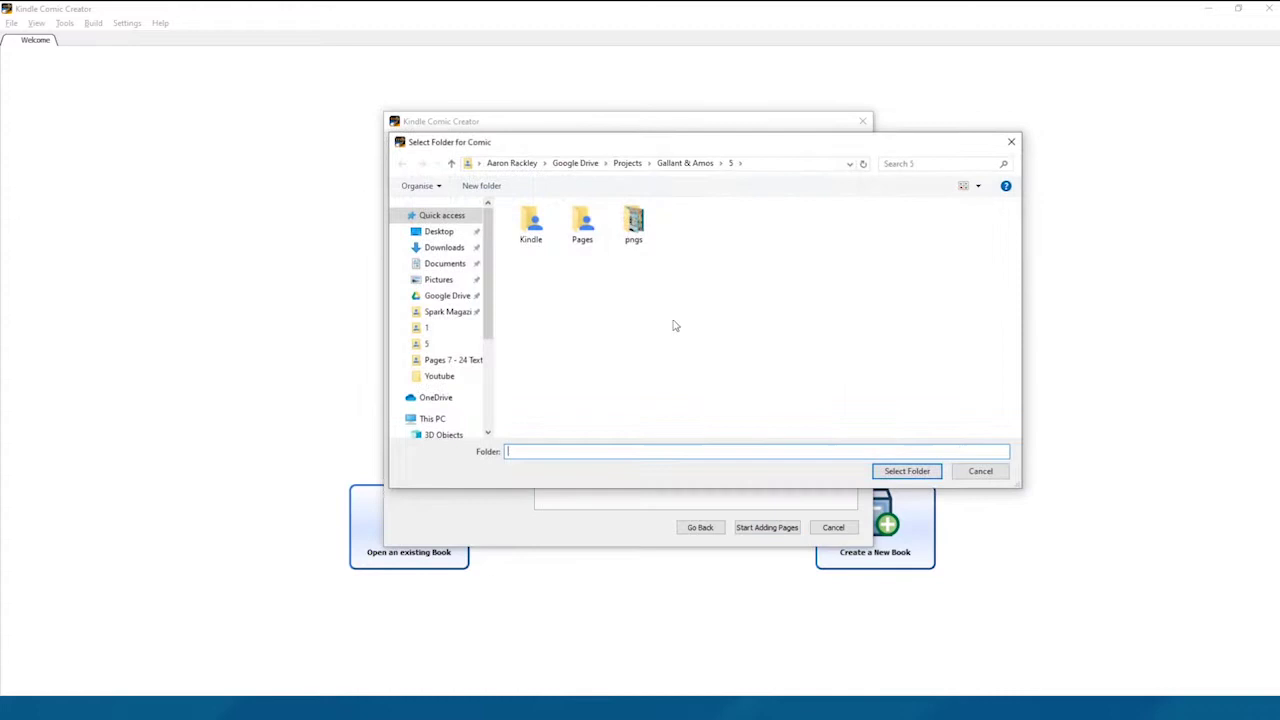
right_click(631, 300)
mouse_move(603, 485)
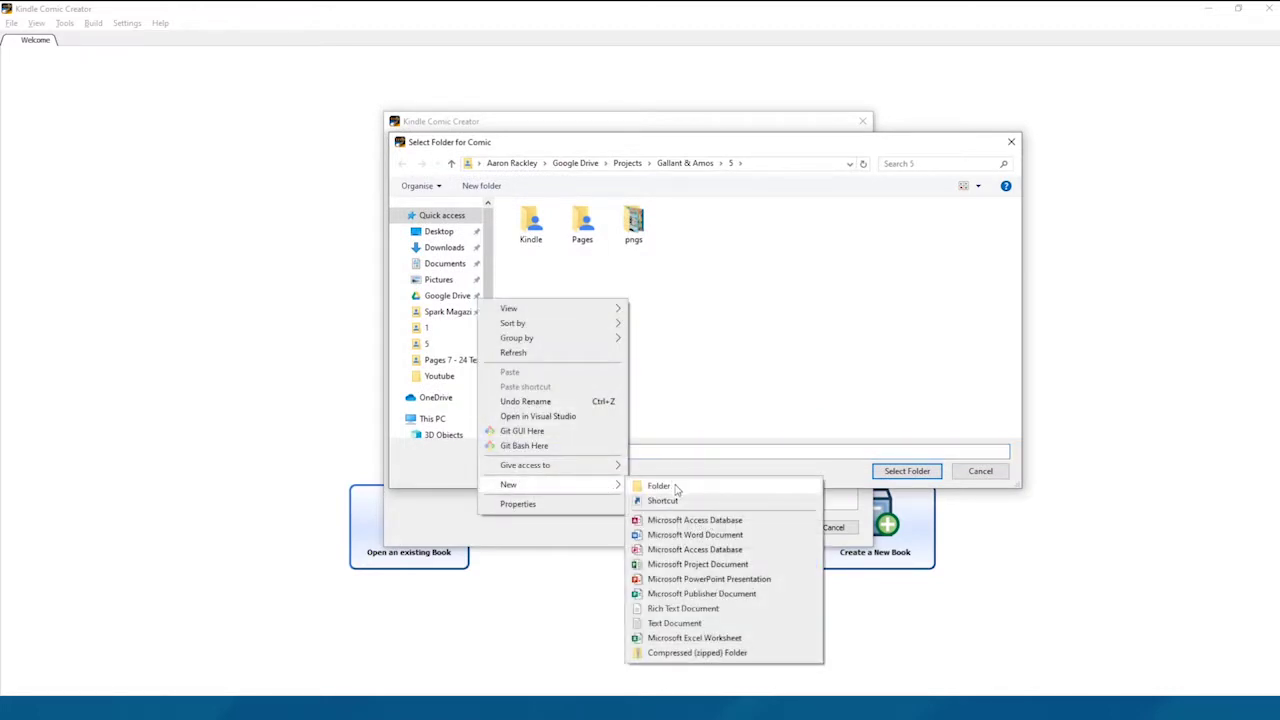
click(676, 487)
key(BackSpace)
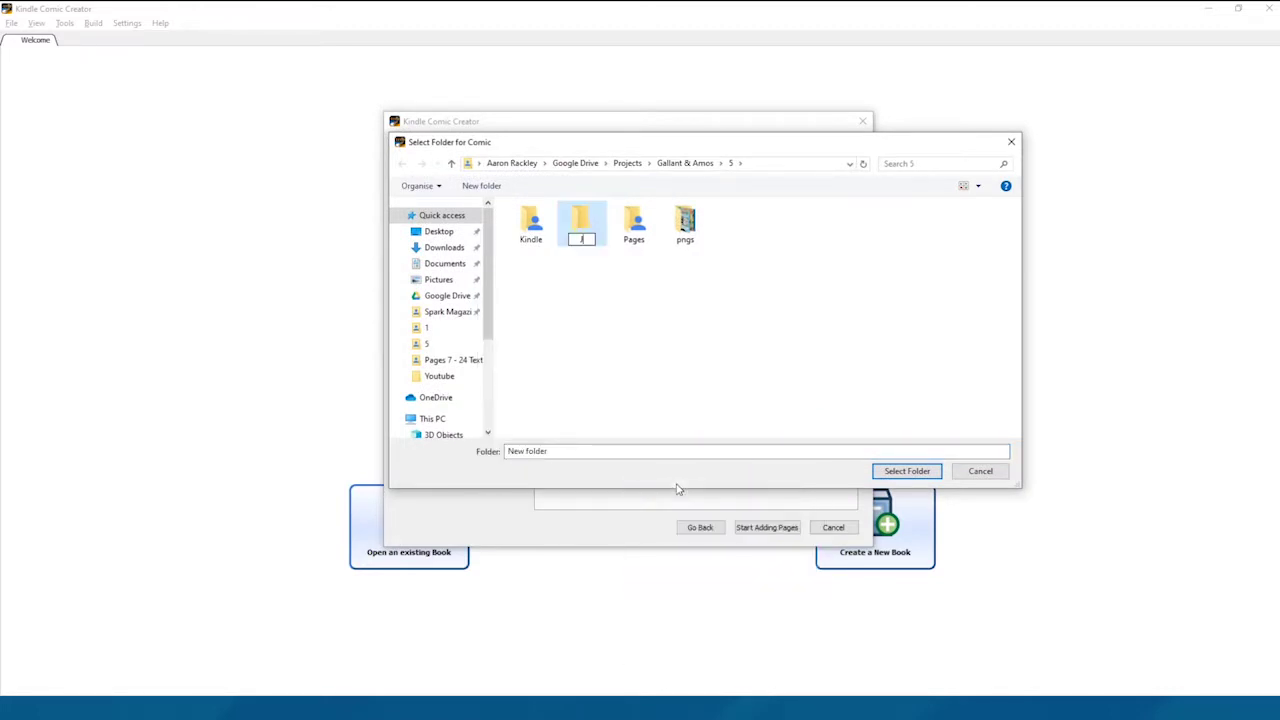
text(Kindle 2)
key(Return)
click(906, 470)
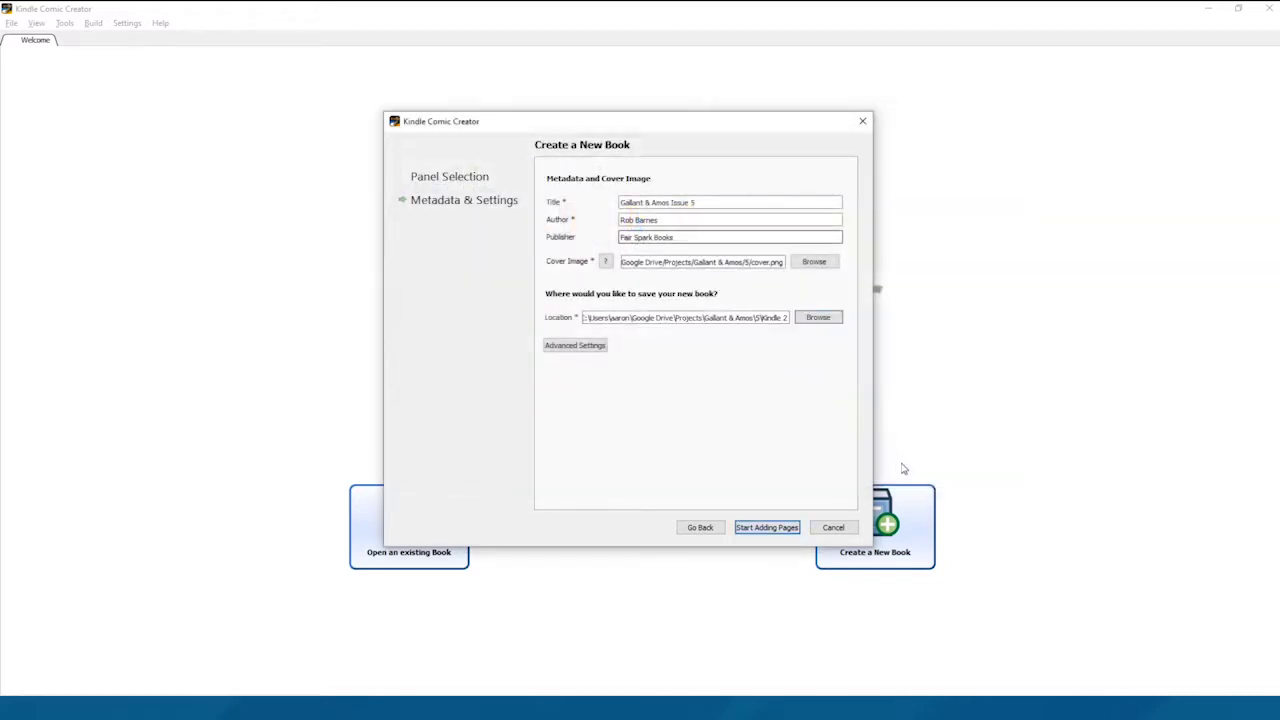
- Import the page images GAA5.png through GAA524.png into the book
click(785, 528)
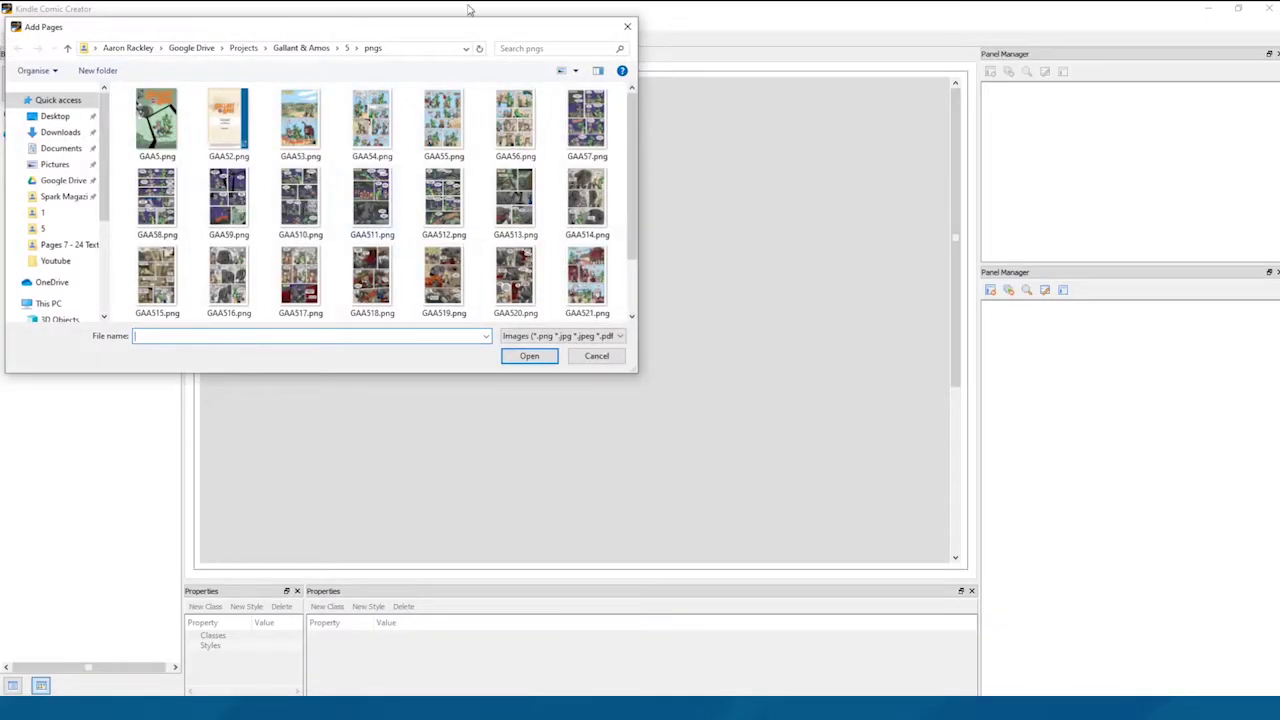
drag(477, 30, 765, 141)
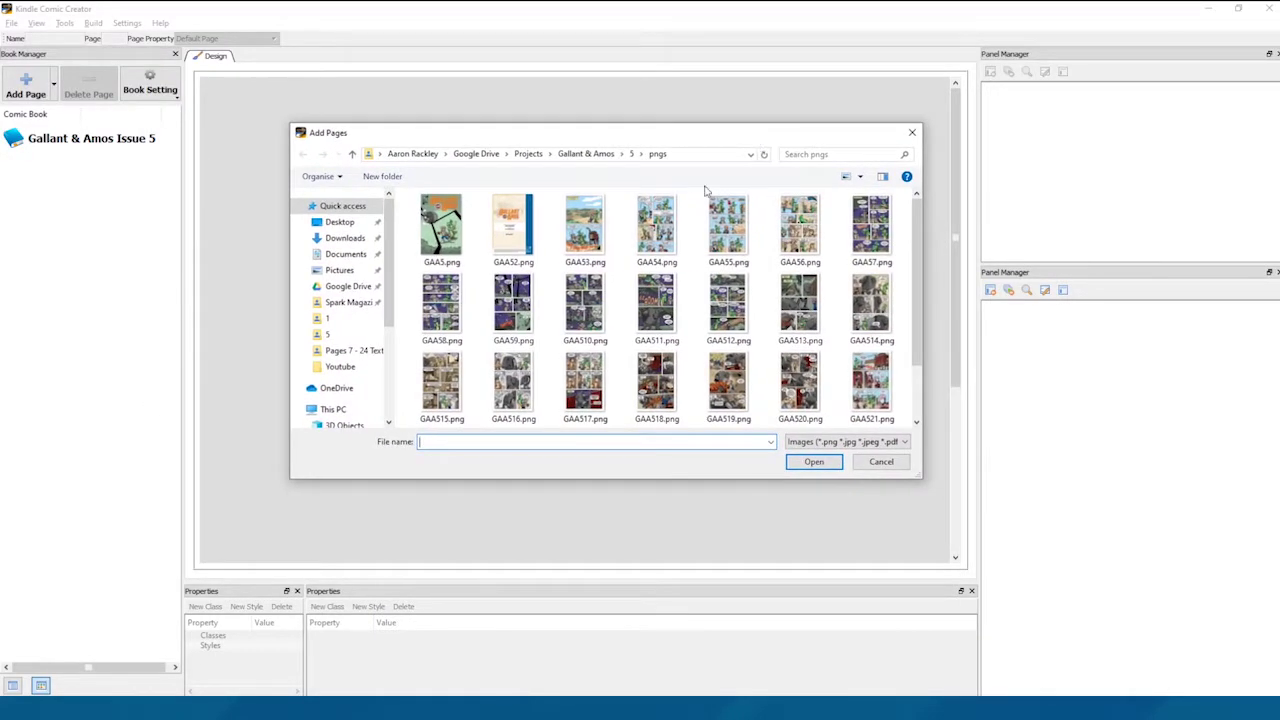
click(450, 232)
scroll(840, 390, down, 1)
shift+click(586, 392)
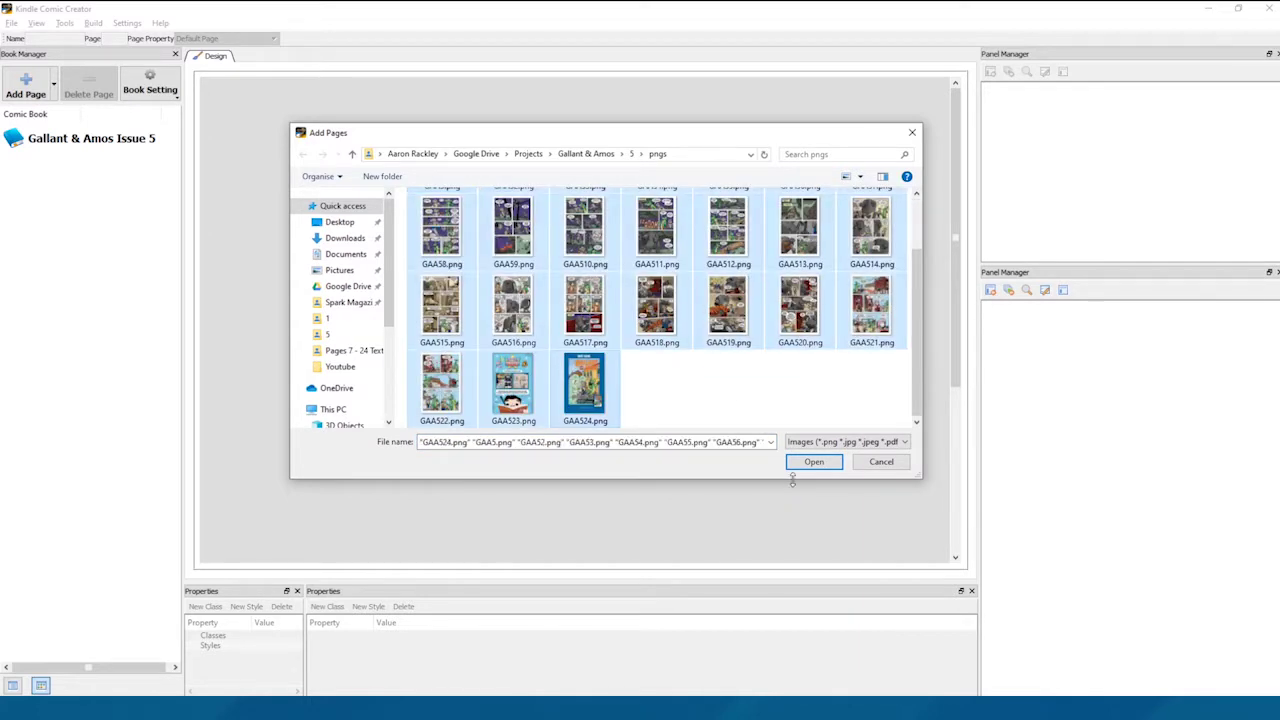
click(813, 461)
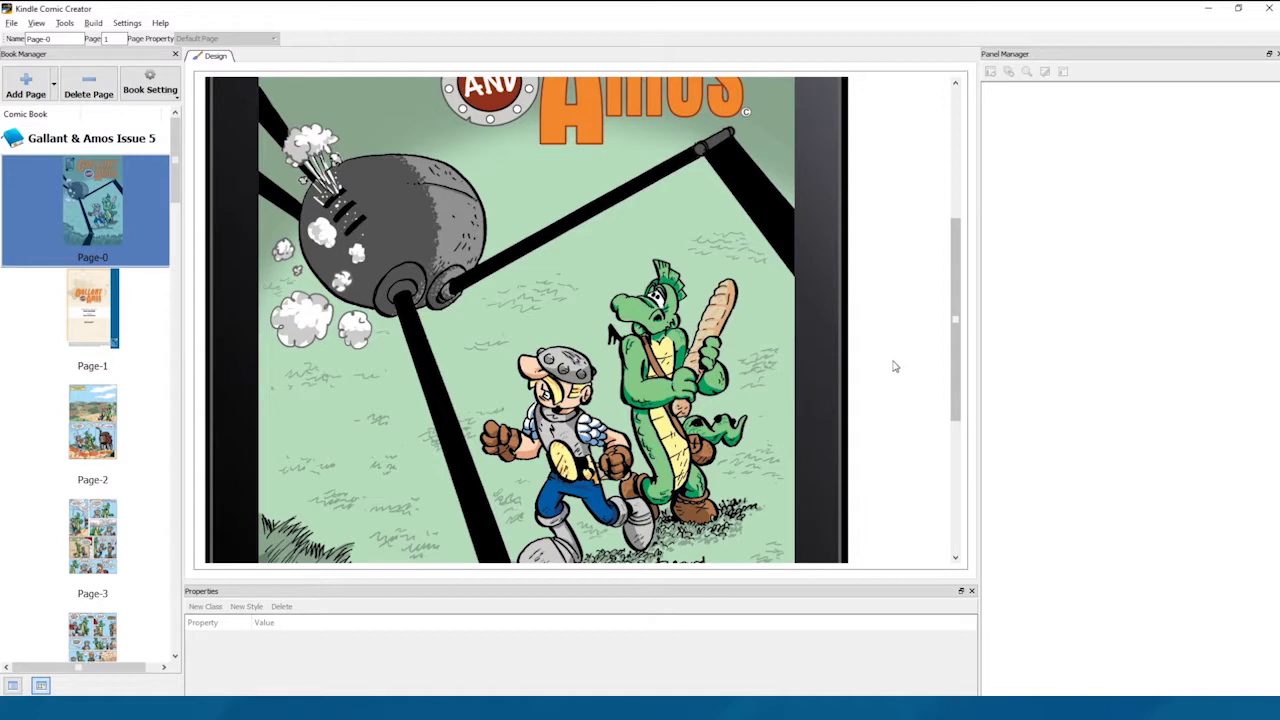
- On Page-2, draw Kindle panel #1 around the top landscape strip with the Bekkshire caption
scroll(898, 363, up, 3)
click(160, 415)
scroll(626, 346, up, 2)
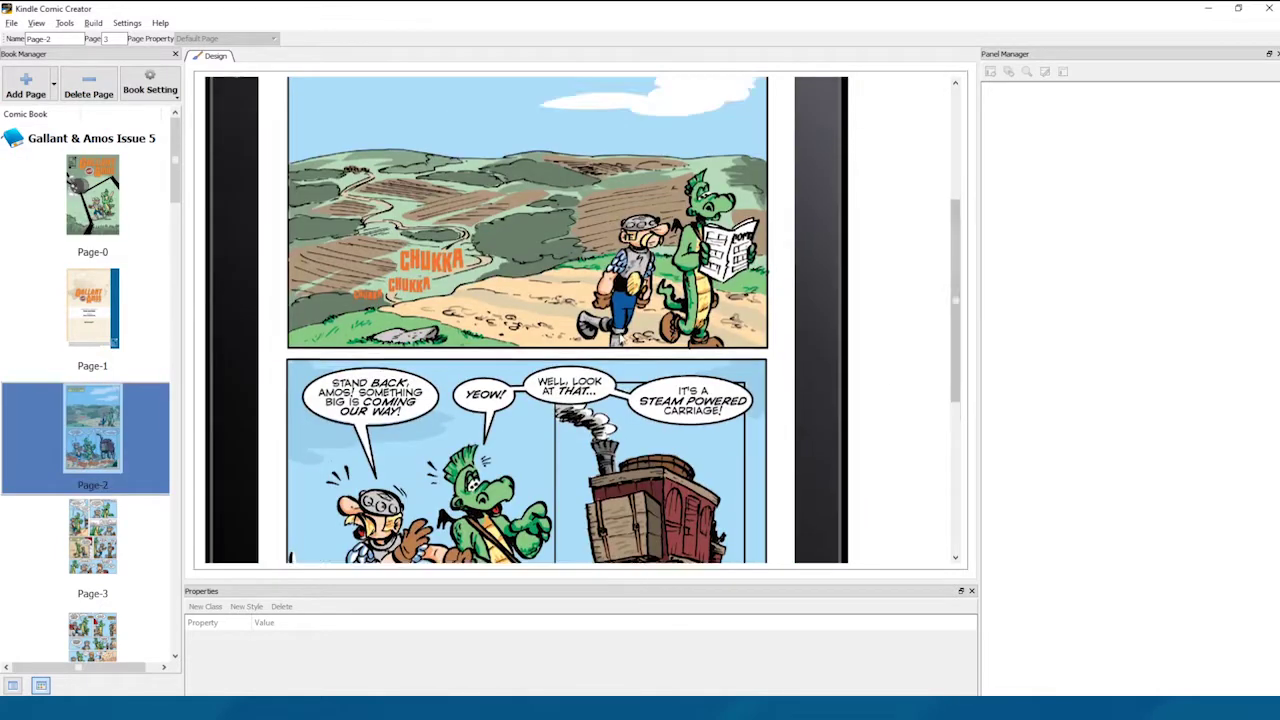
scroll(645, 353, down, 1)
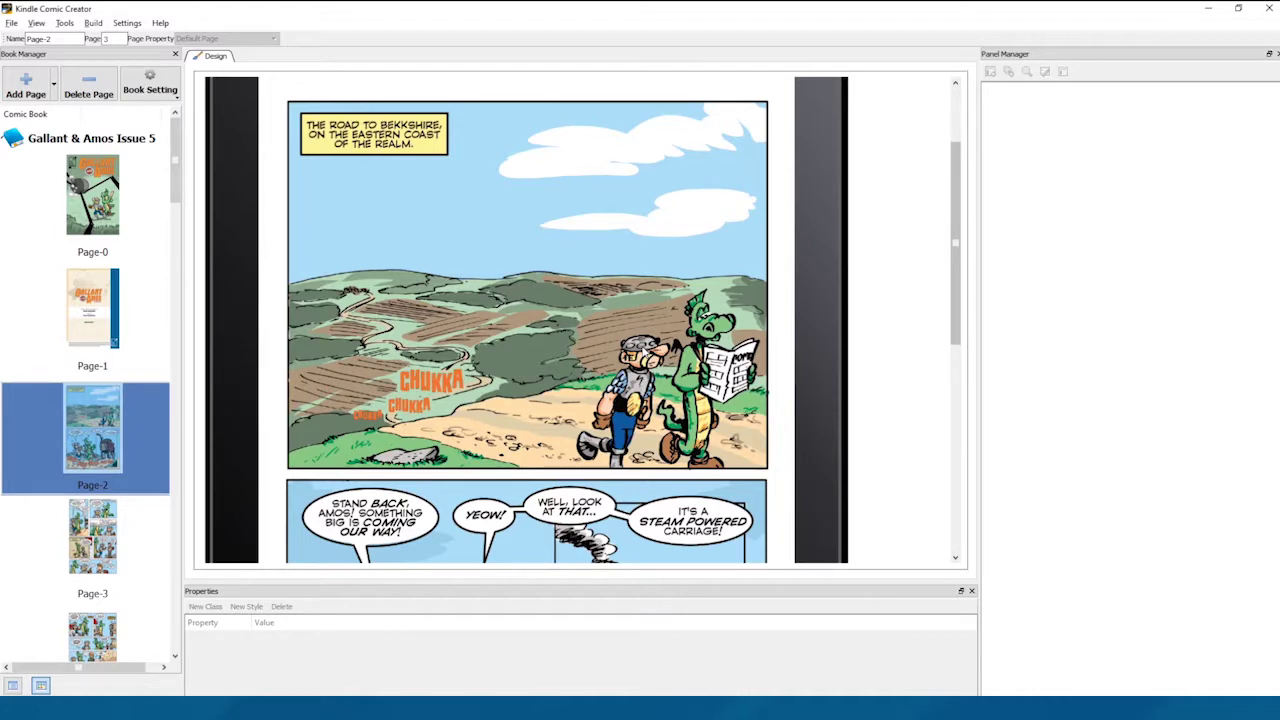
scroll(642, 350, up, 1)
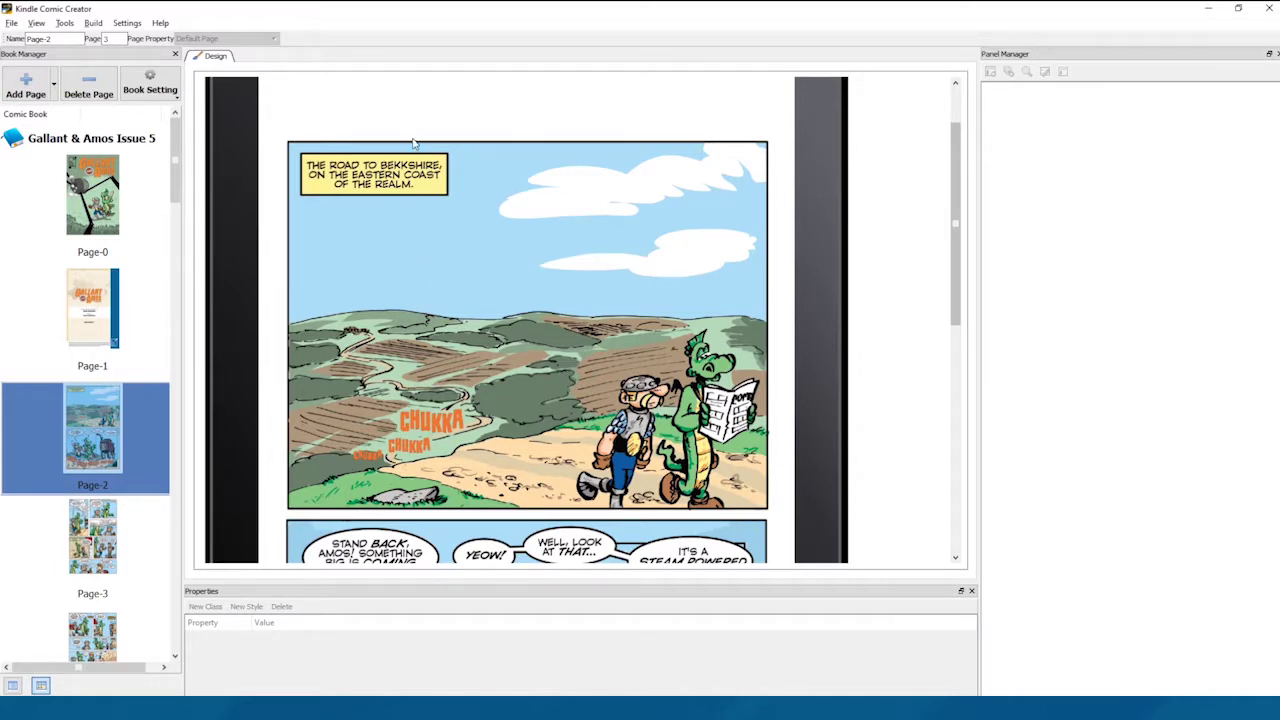
right_click(418, 237)
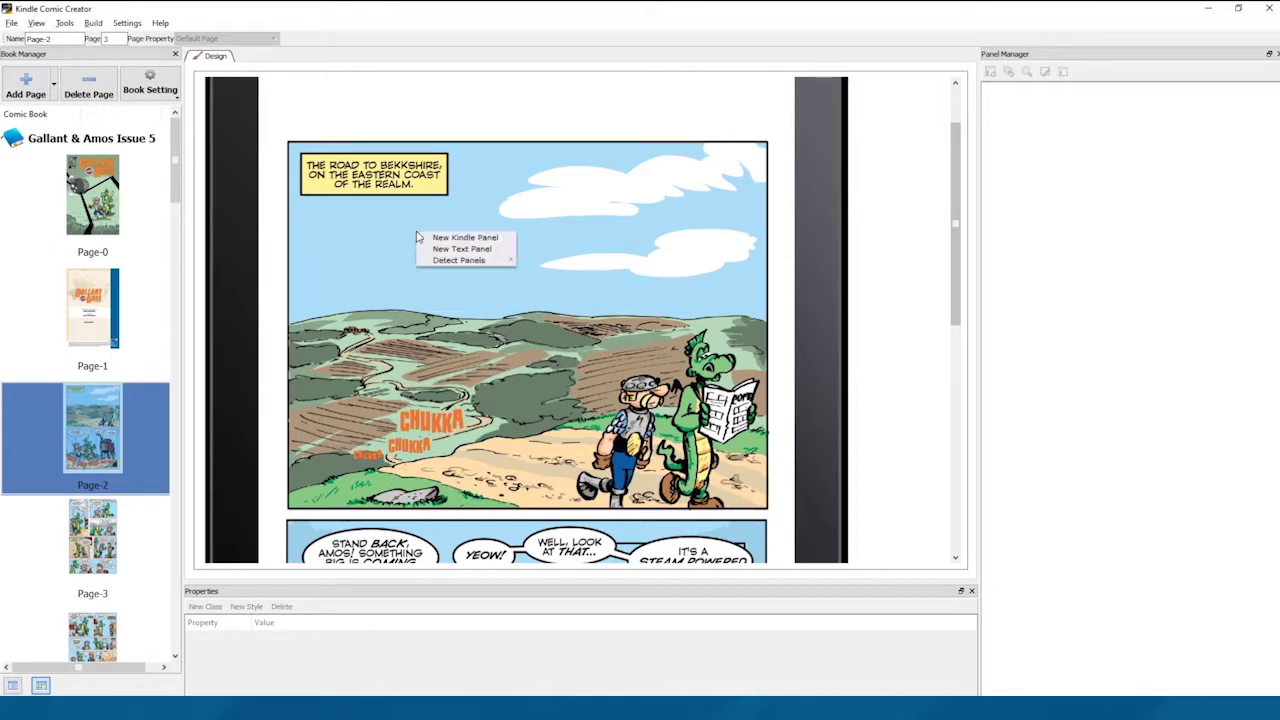
click(507, 240)
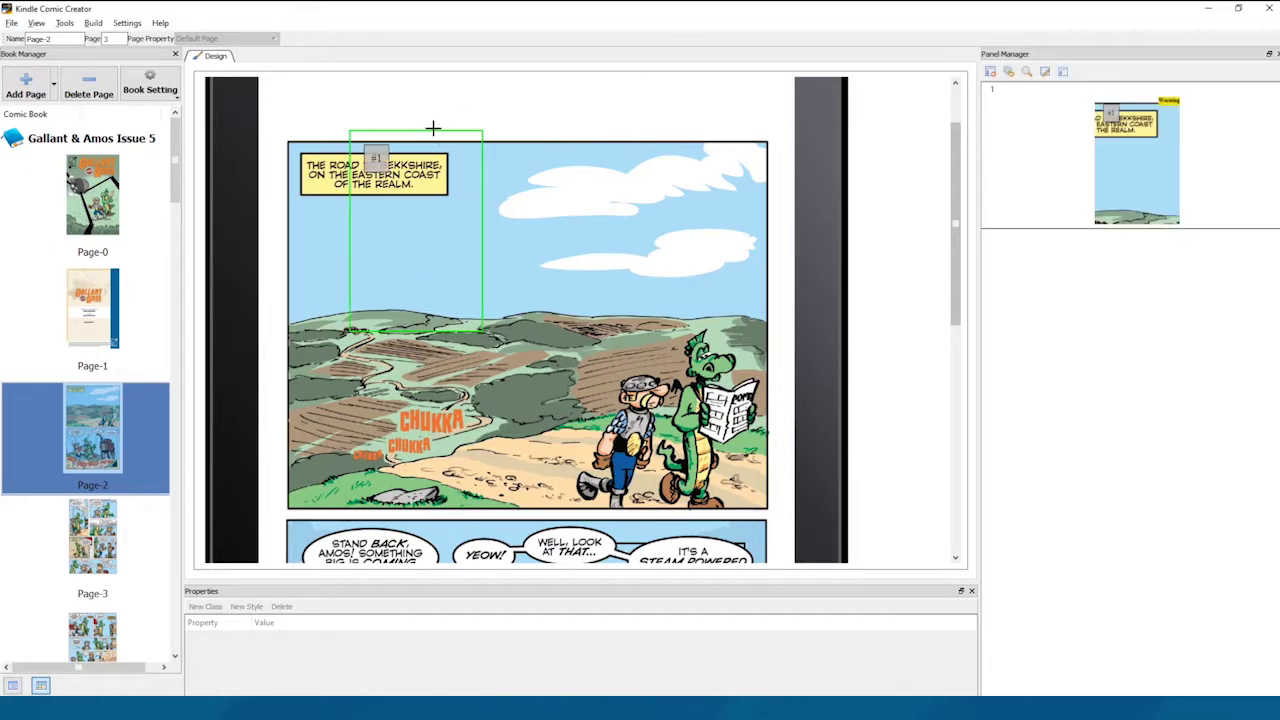
drag(433, 128, 367, 136)
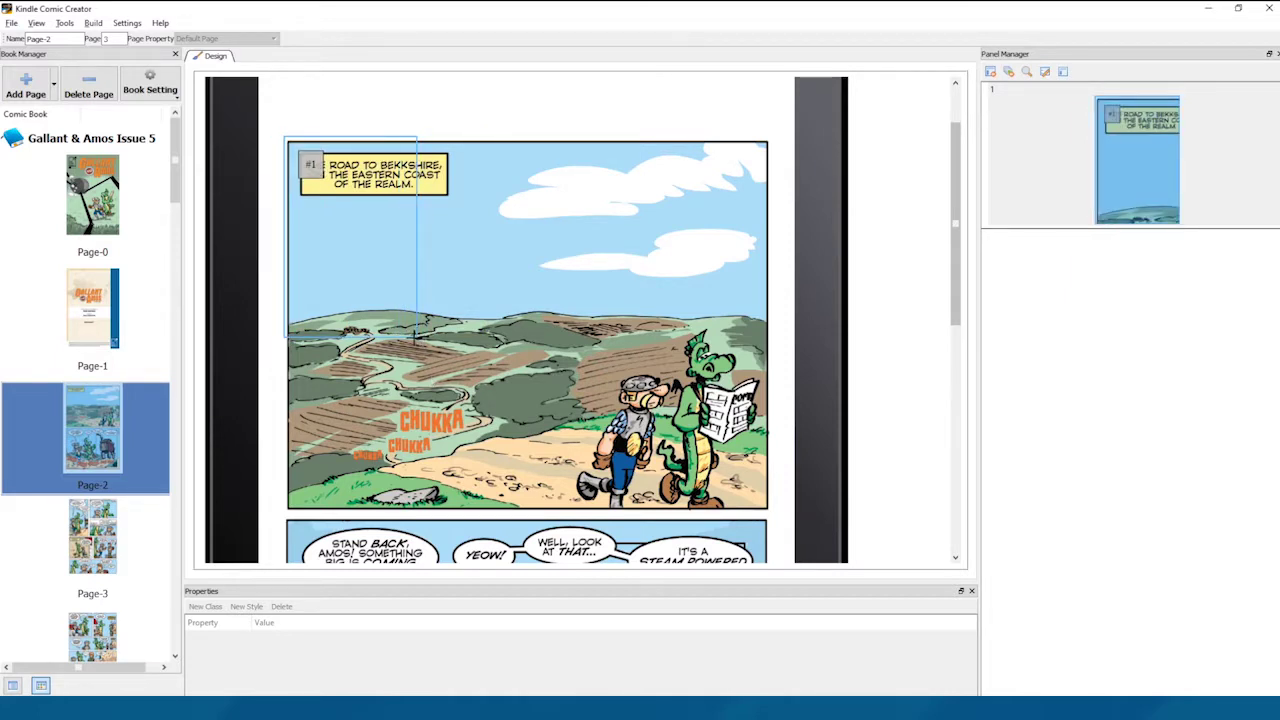
drag(416, 337, 768, 510)
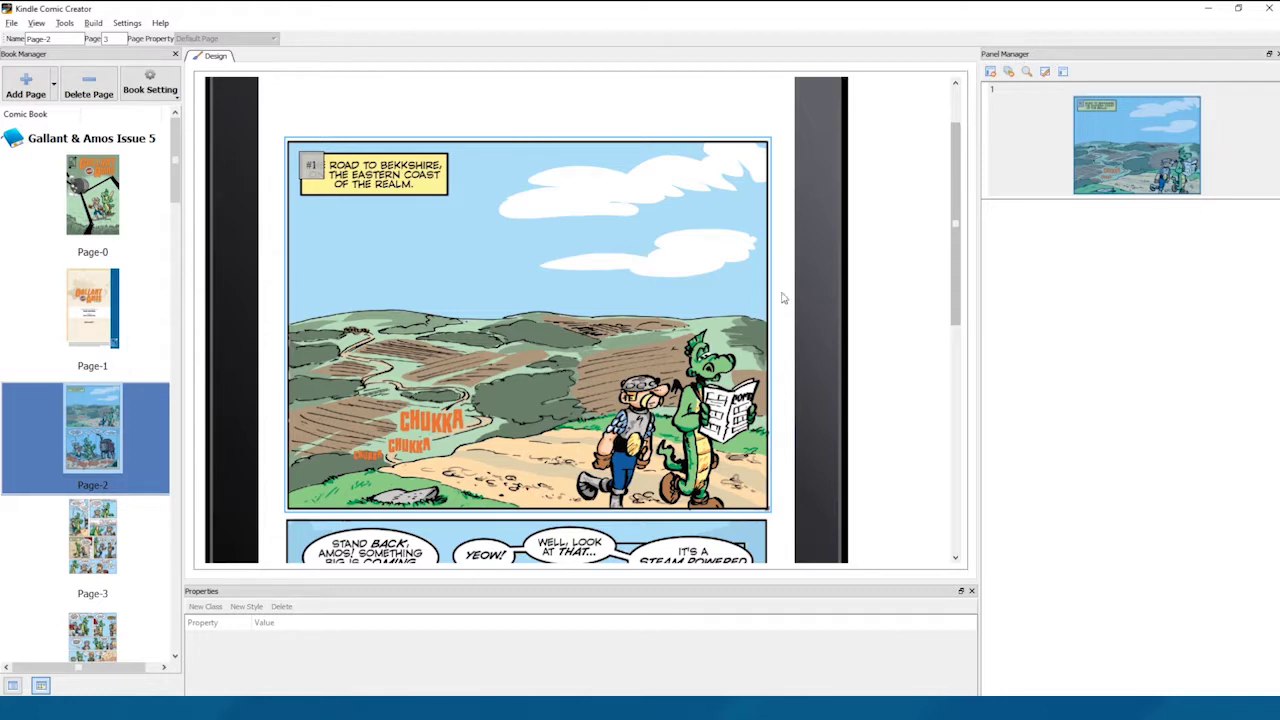
scroll(603, 352, down, 2)
scroll(603, 352, down, 3)
- Add Kindle panel #2 stretched over the whole lower picture of Page-2
right_click(302, 172)
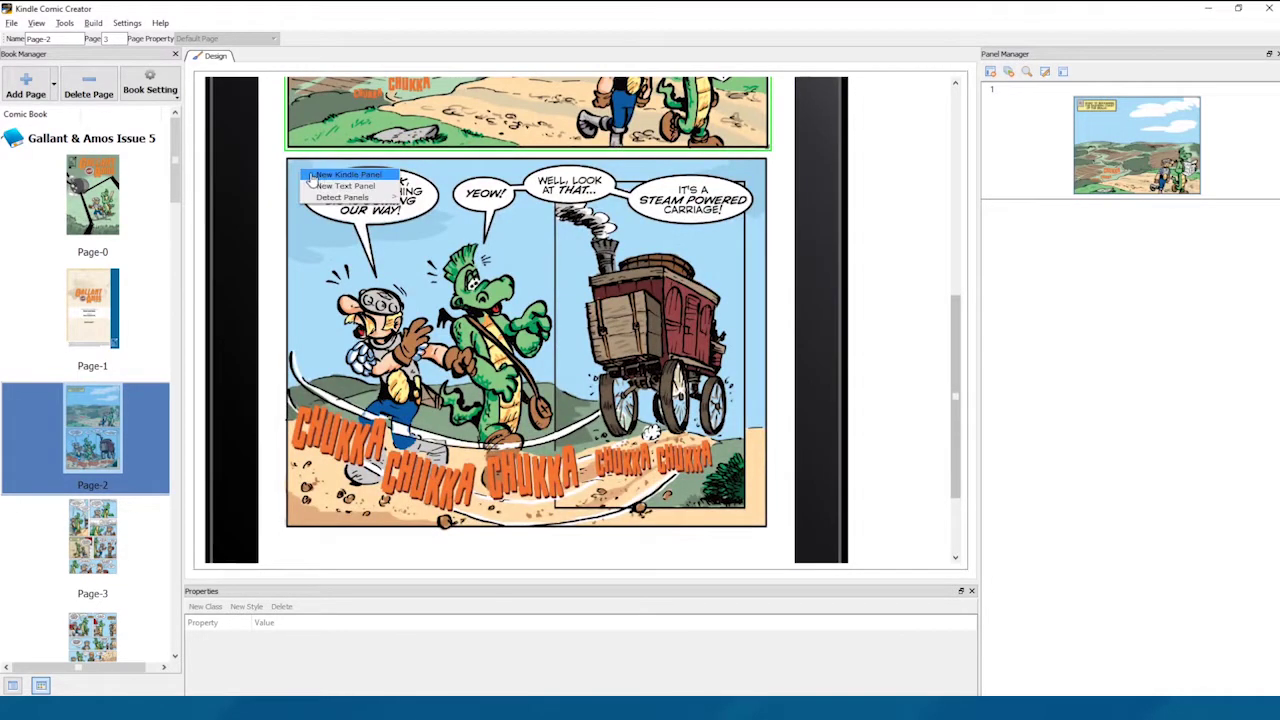
click(315, 176)
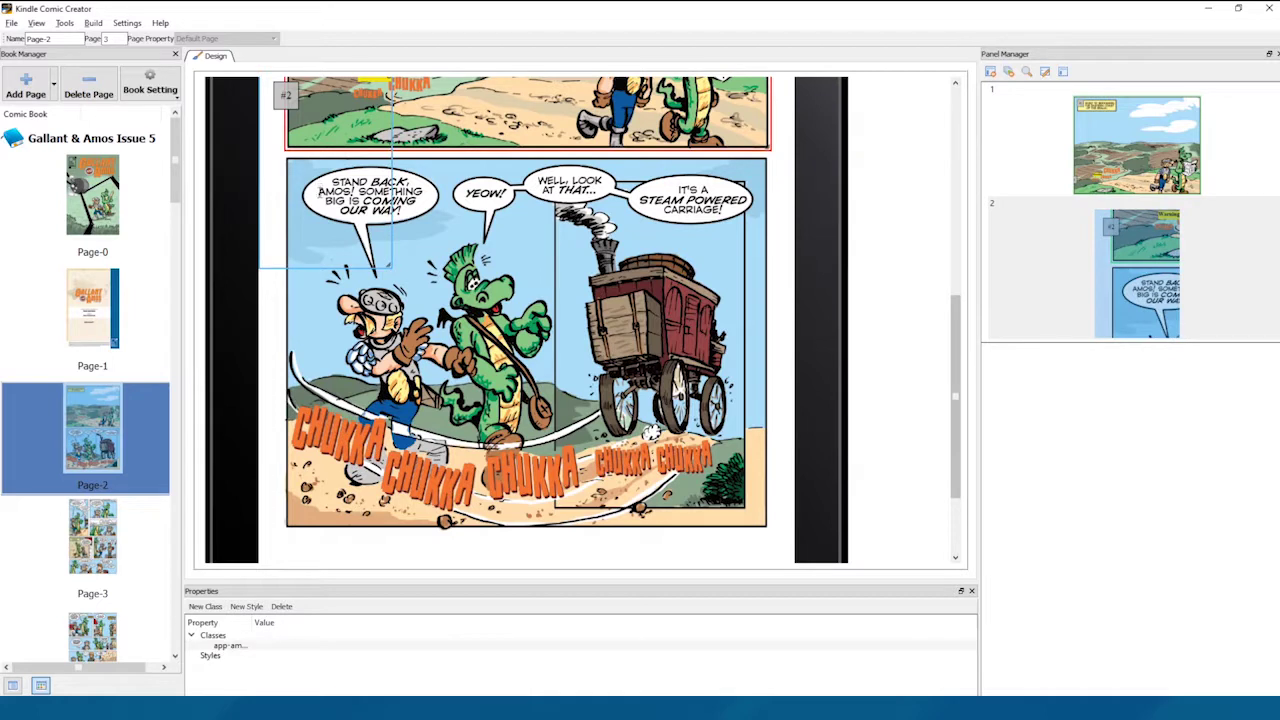
scroll(298, 157, up, 1)
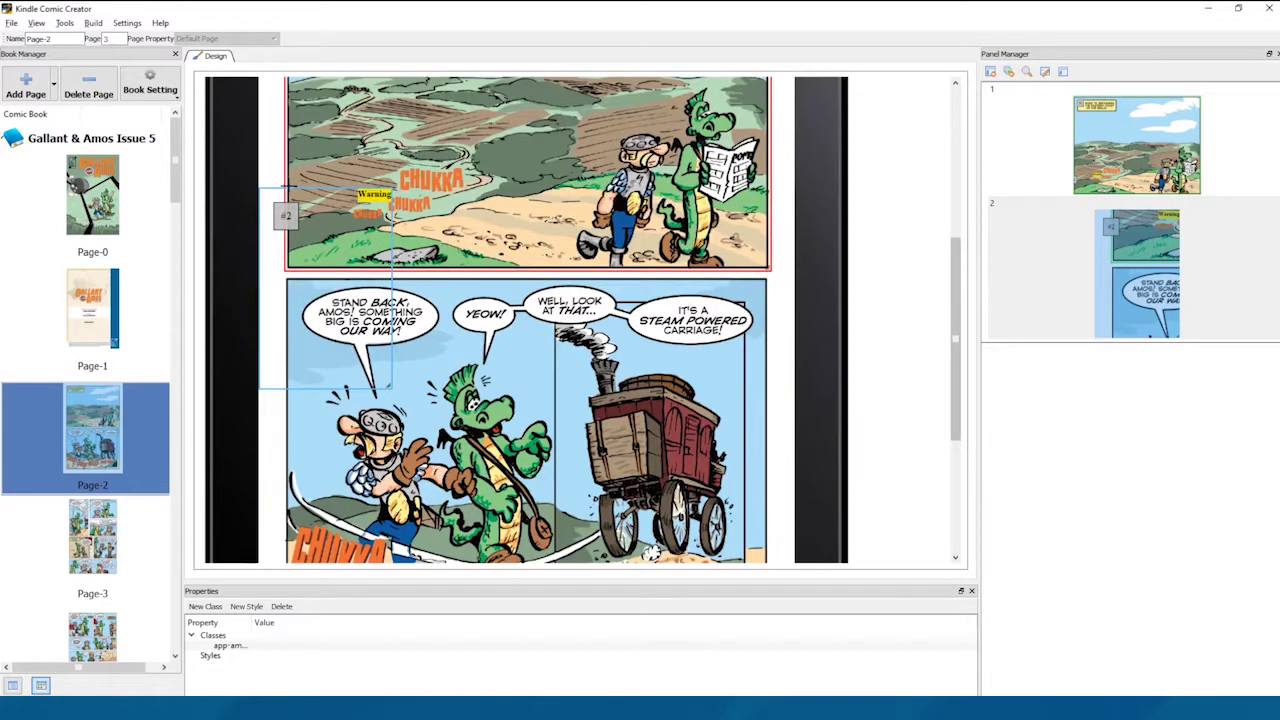
drag(284, 187, 306, 276)
scroll(306, 276, down, 1)
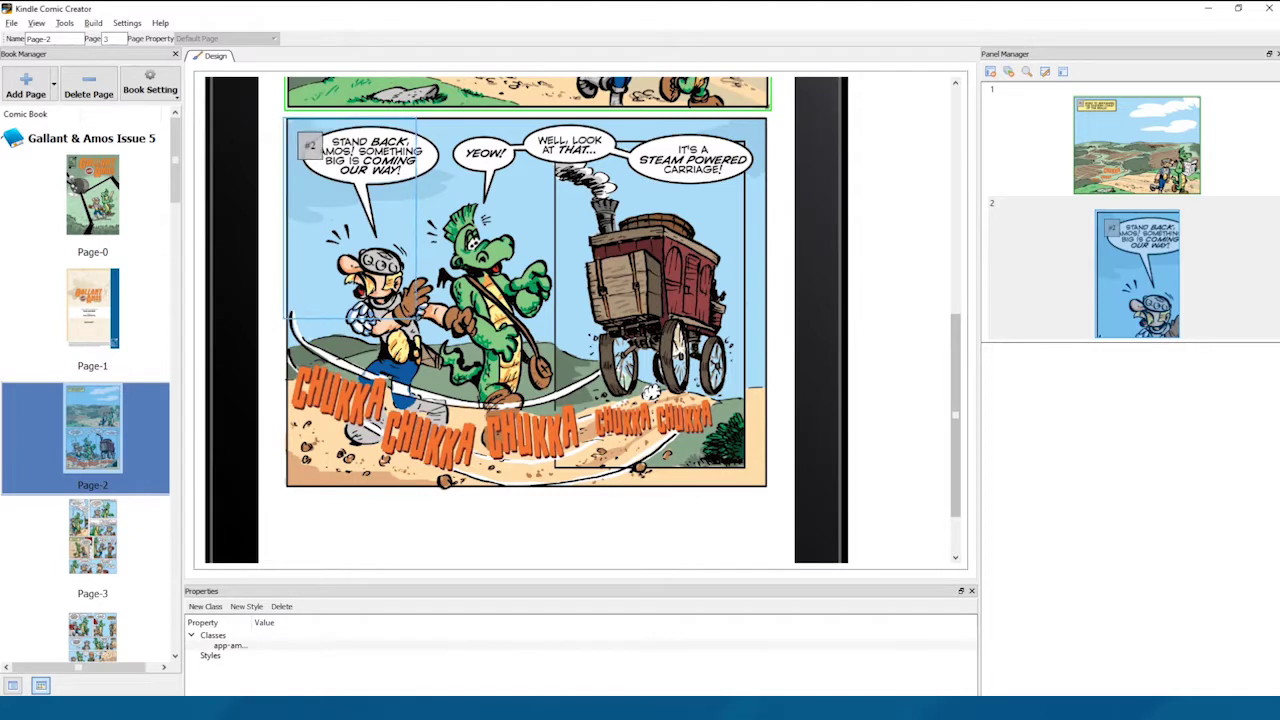
drag(417, 318, 771, 492)
scroll(738, 450, up, 3)
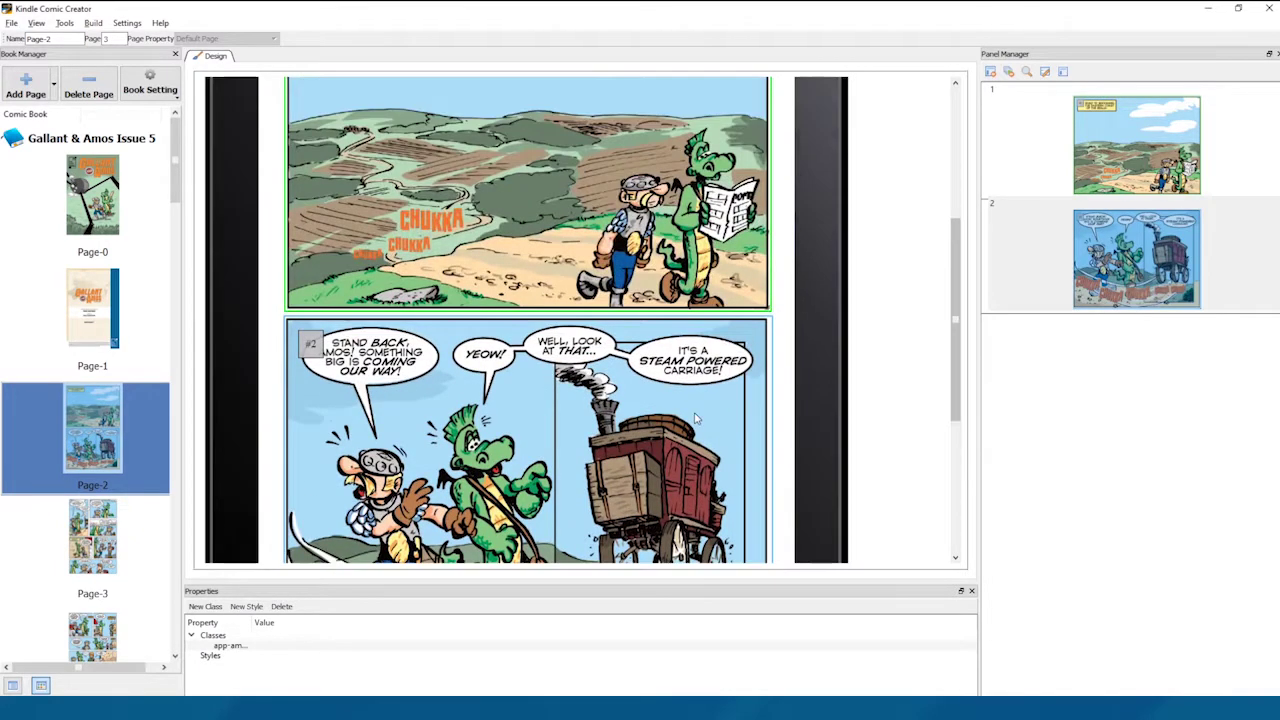
scroll(738, 450, down, 2)
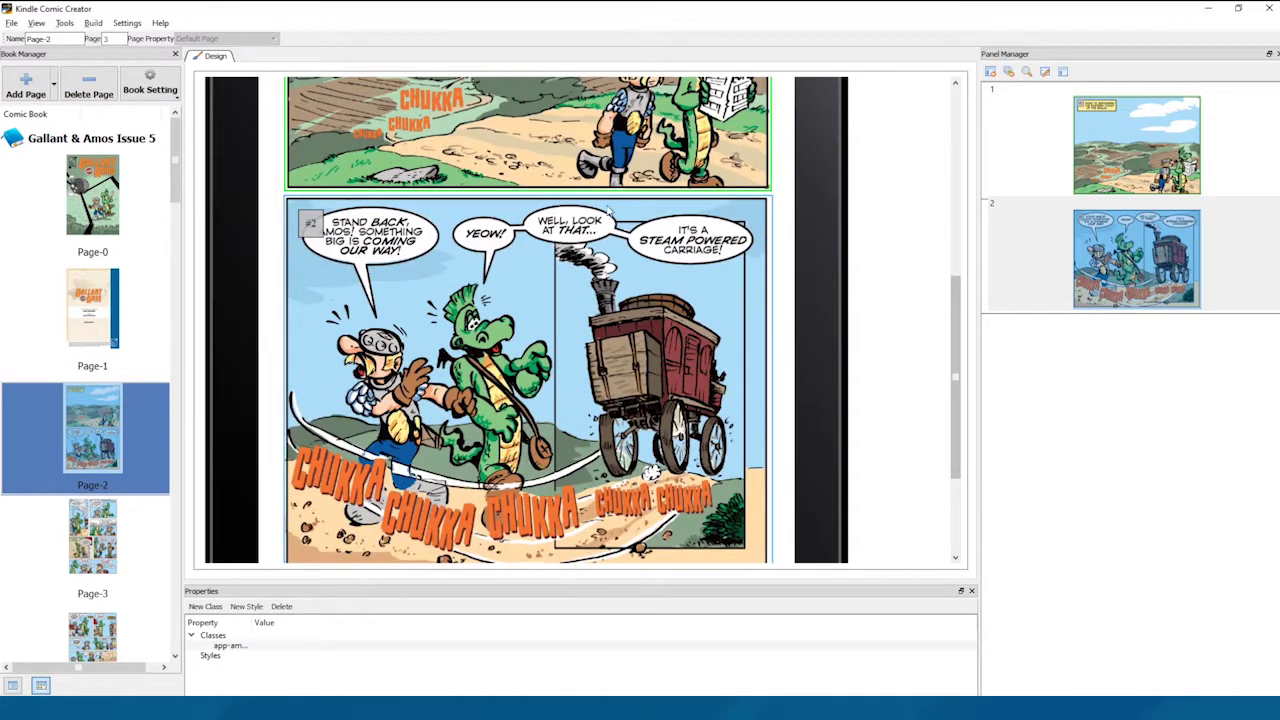
scroll(600, 250, down, 1)
- Add panel #3 covering the steam-powered carriage and its speech bubble
right_click(580, 282)
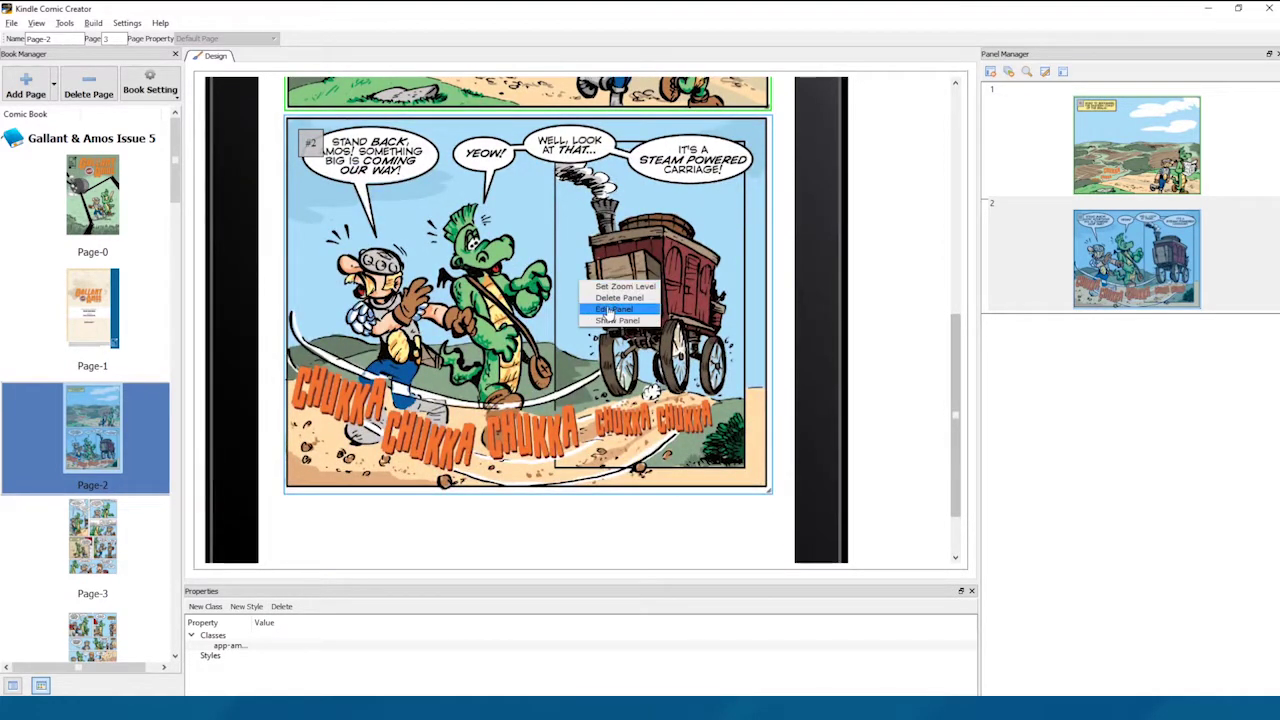
right_click(787, 335)
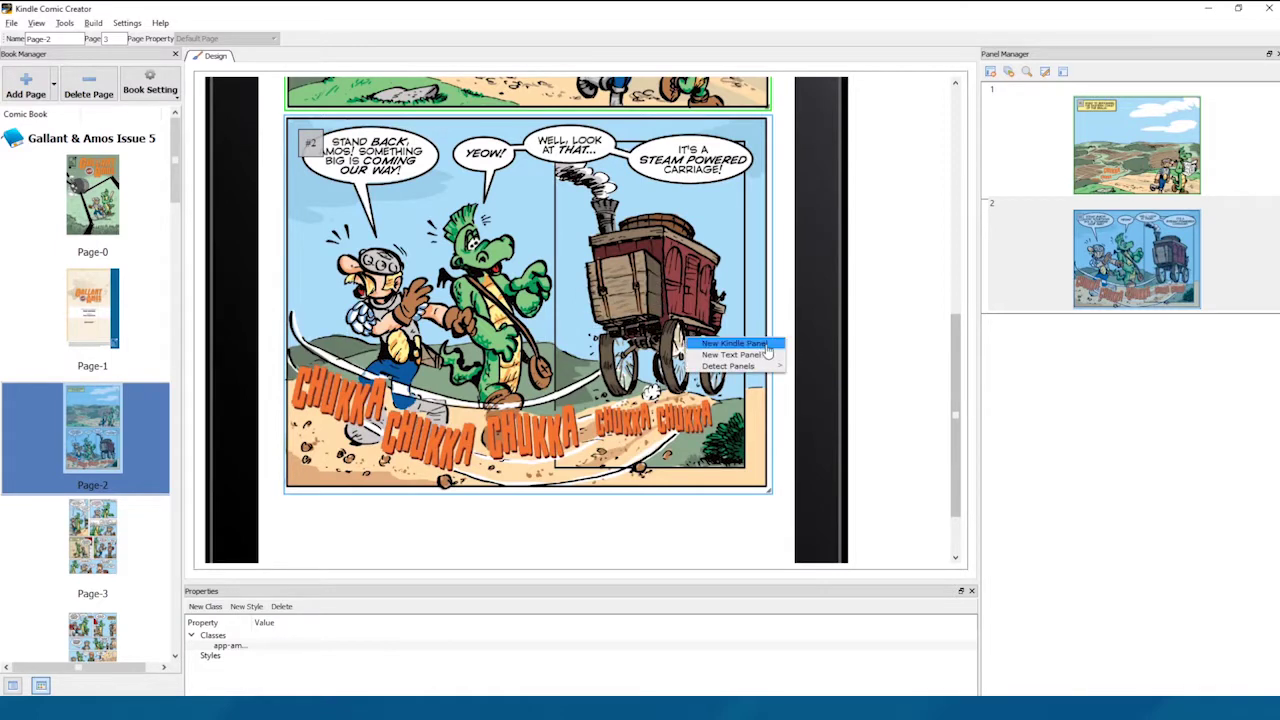
click(735, 343)
drag(645, 240, 578, 140)
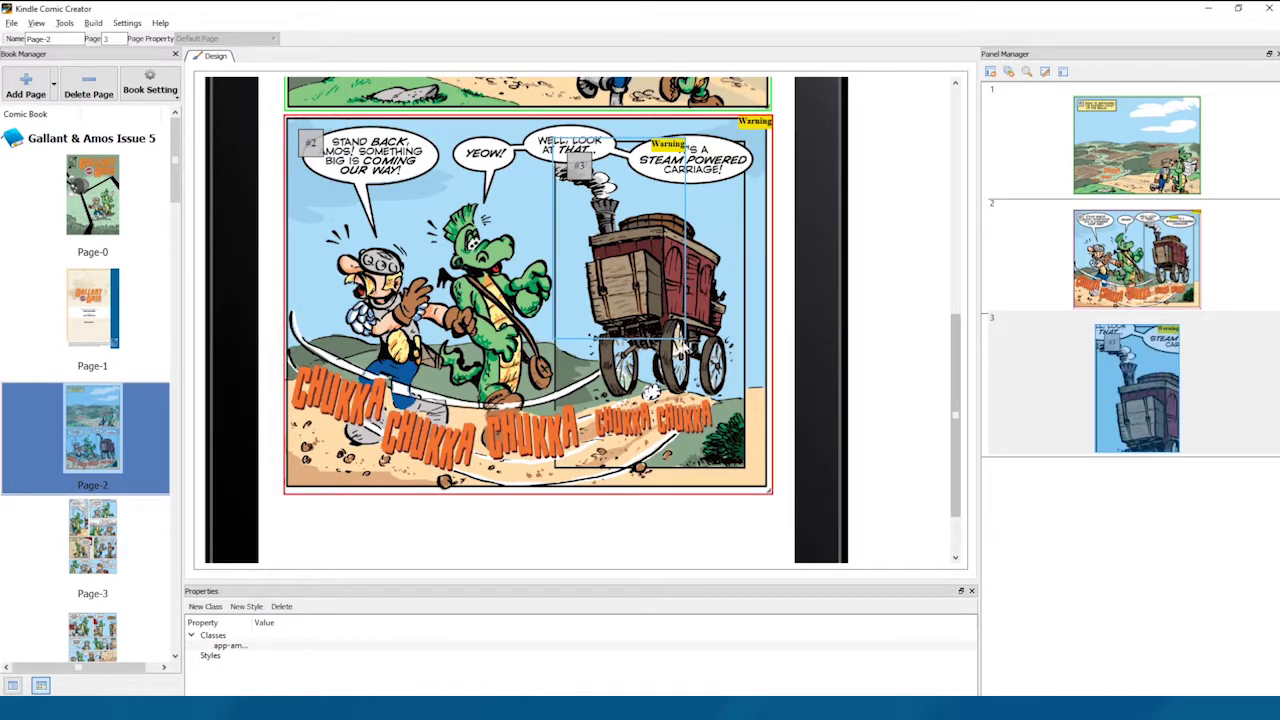
drag(688, 344, 746, 468)
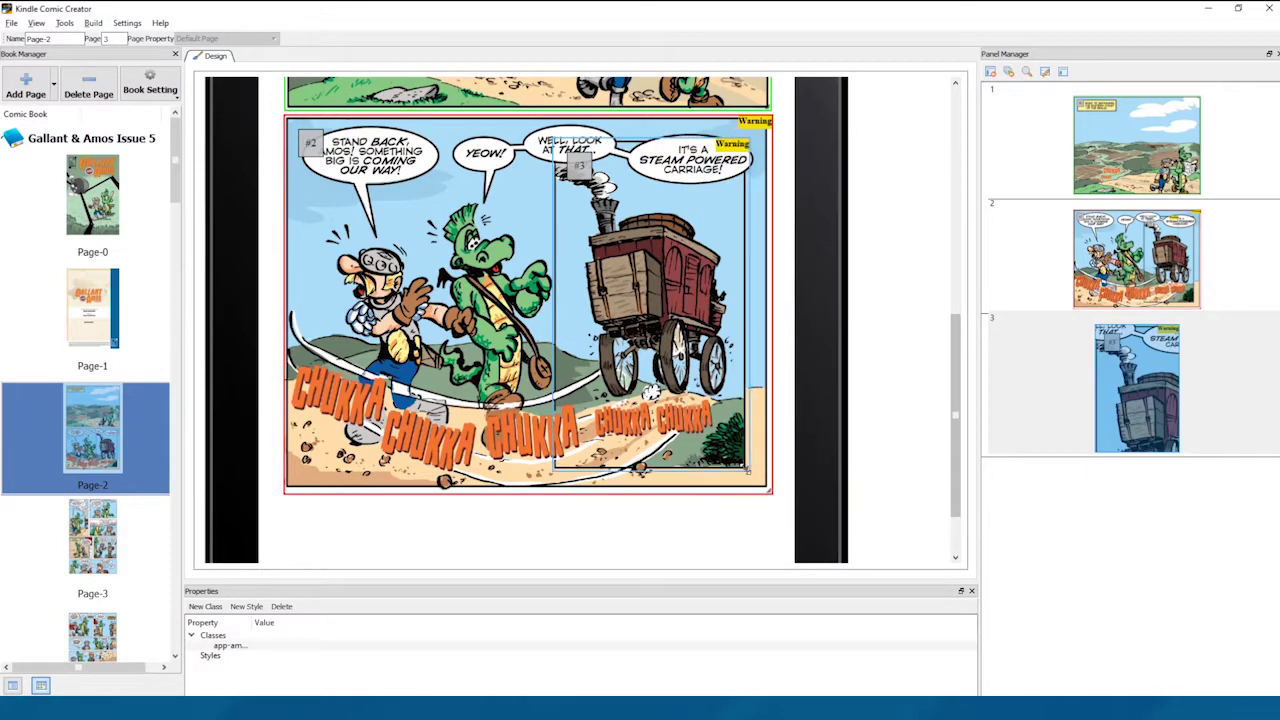
- Try reordering the carriage panel in Panel Manager, leaving it third in reading order
click(1055, 170)
scroll(603, 262, up, 3)
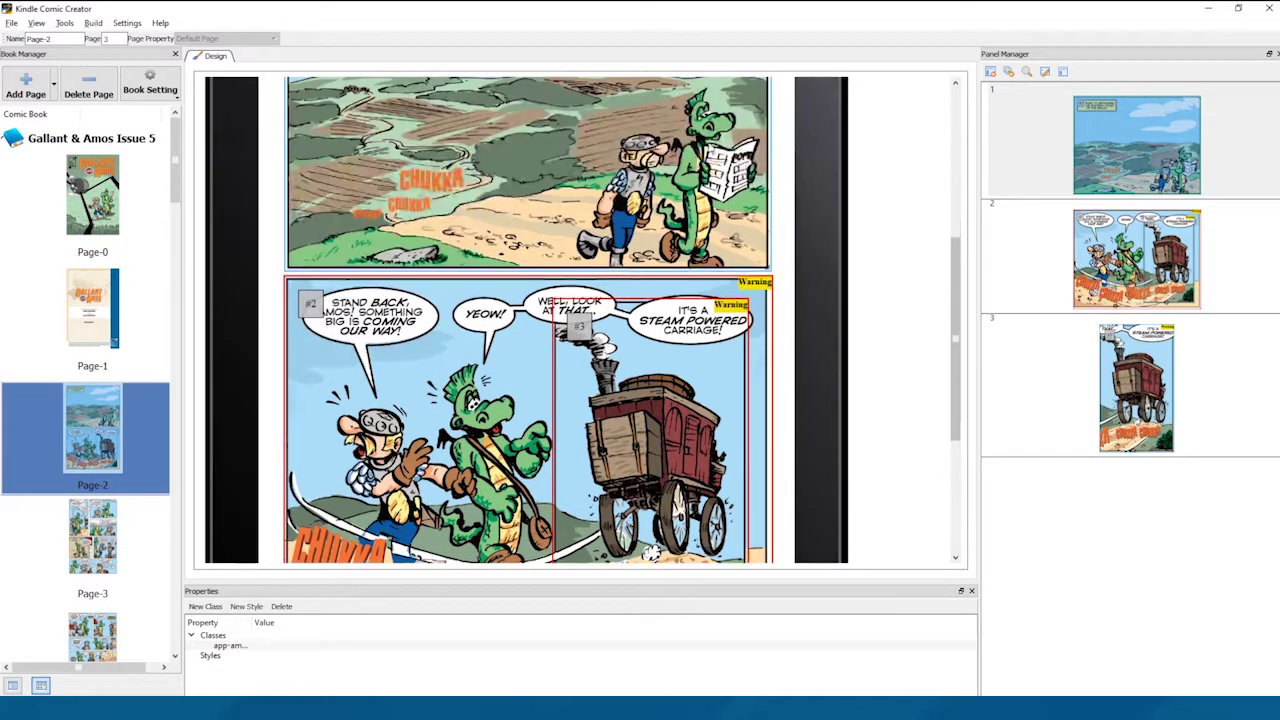
scroll(278, 196, down, 2)
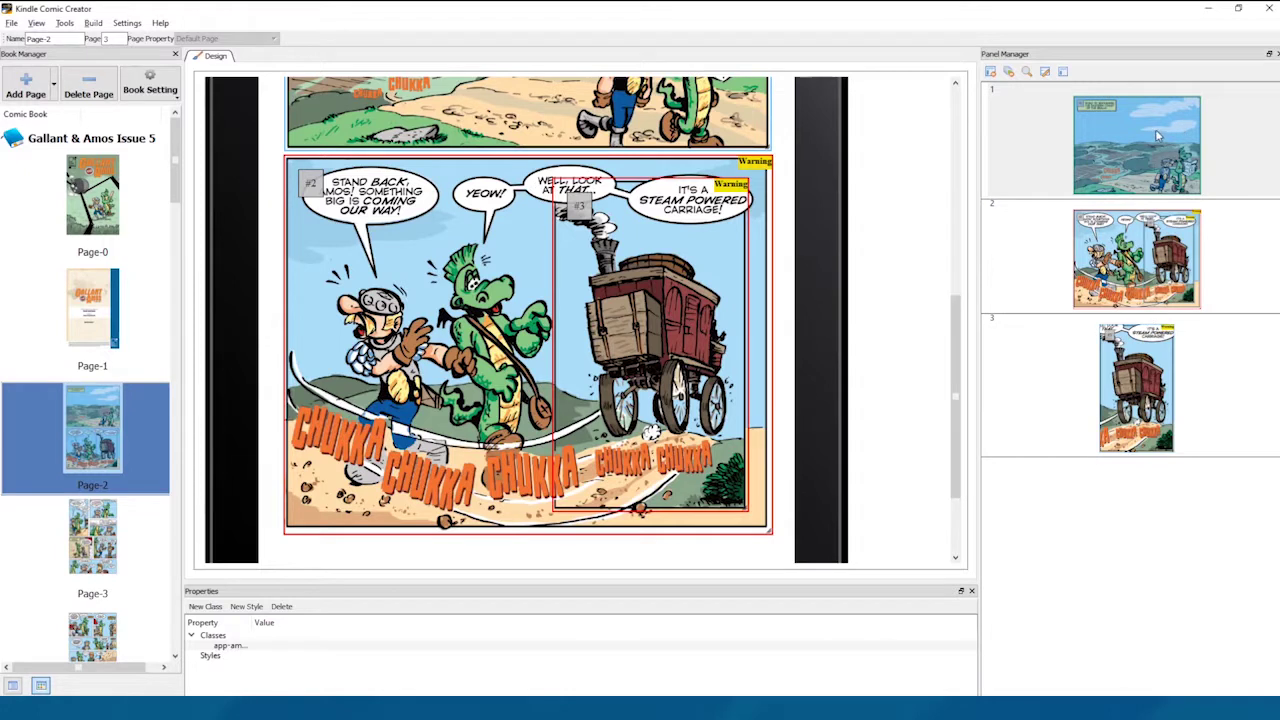
click(1010, 260)
click(1007, 393)
drag(1007, 393, 1022, 170)
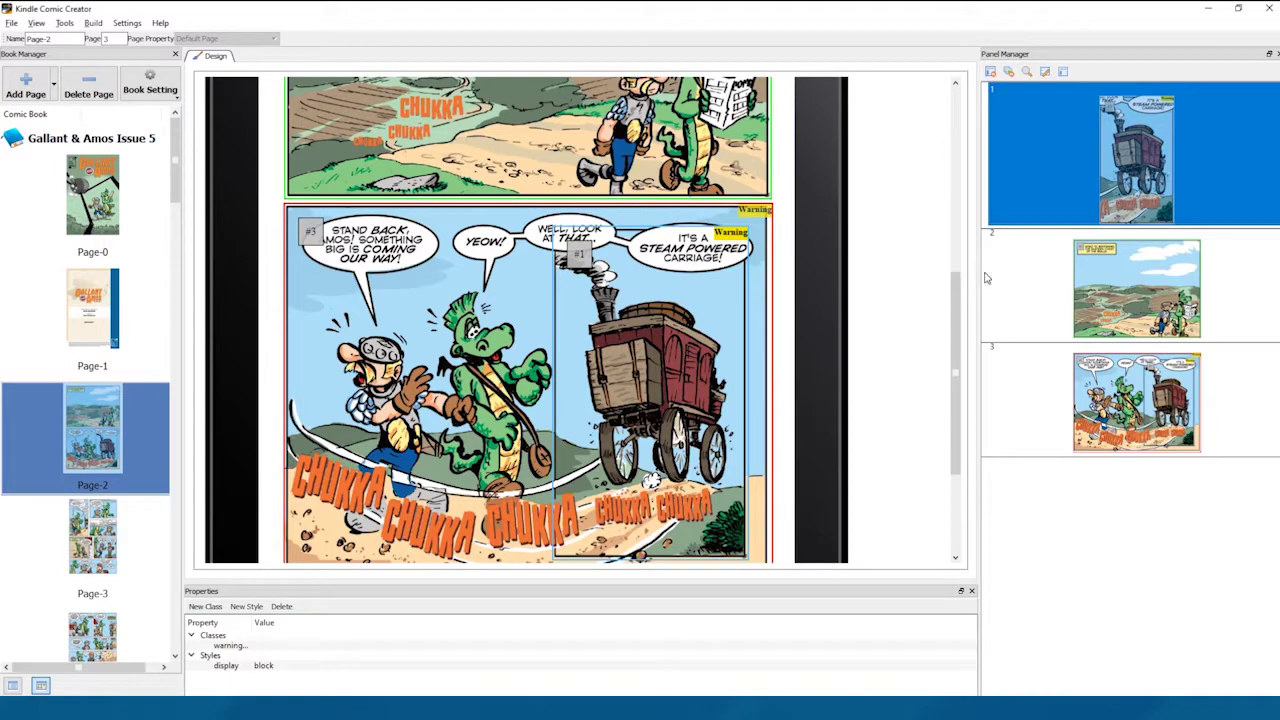
drag(1005, 215, 1032, 414)
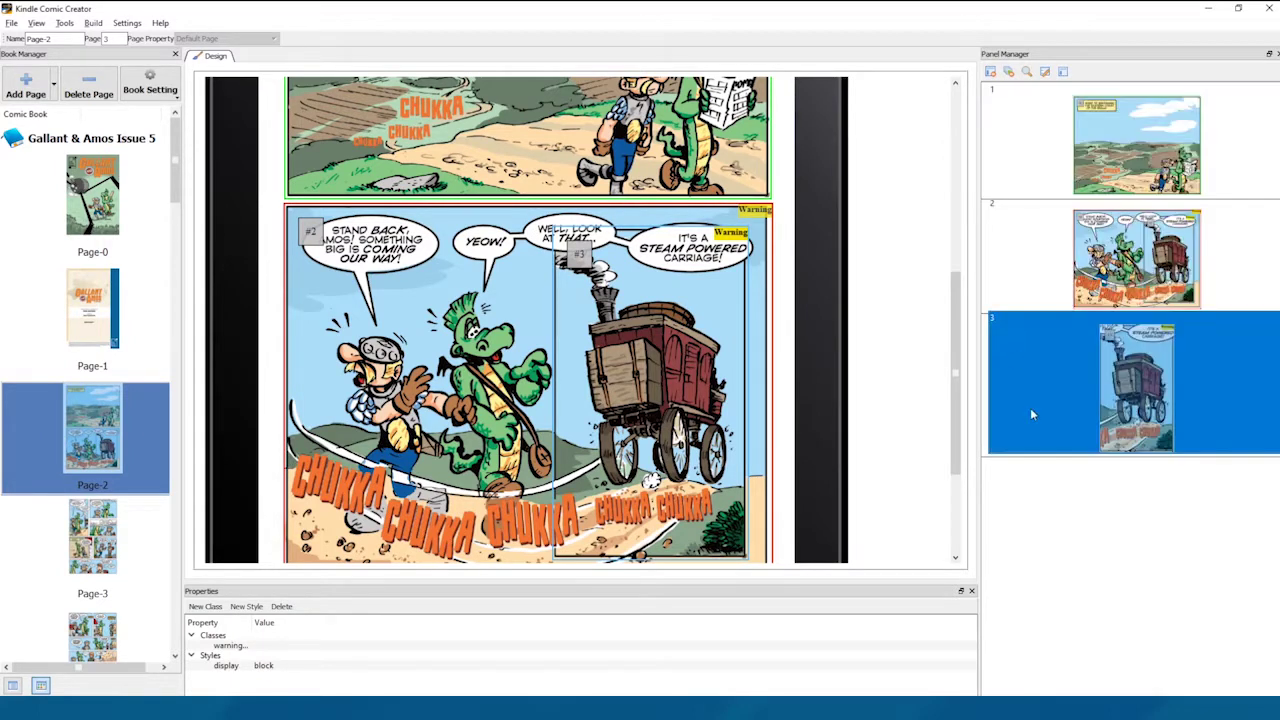
click(738, 387)
scroll(762, 382, up, 3)
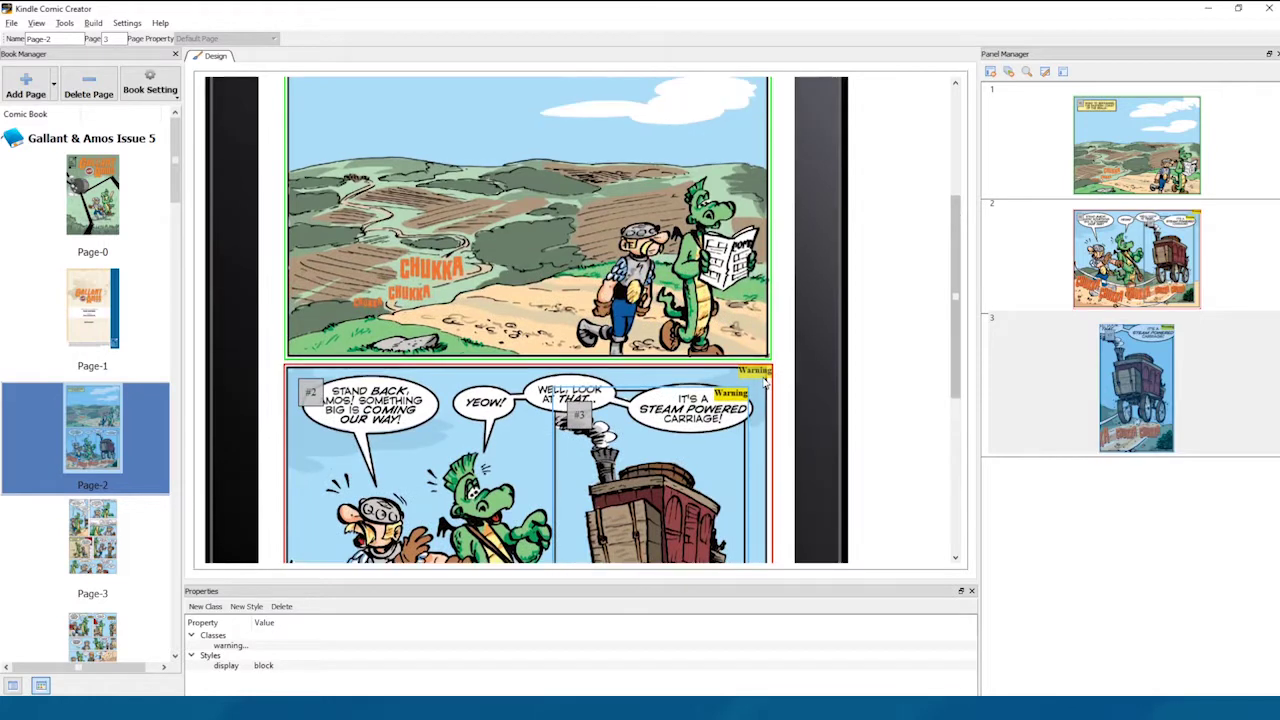
scroll(769, 385, down, 2)
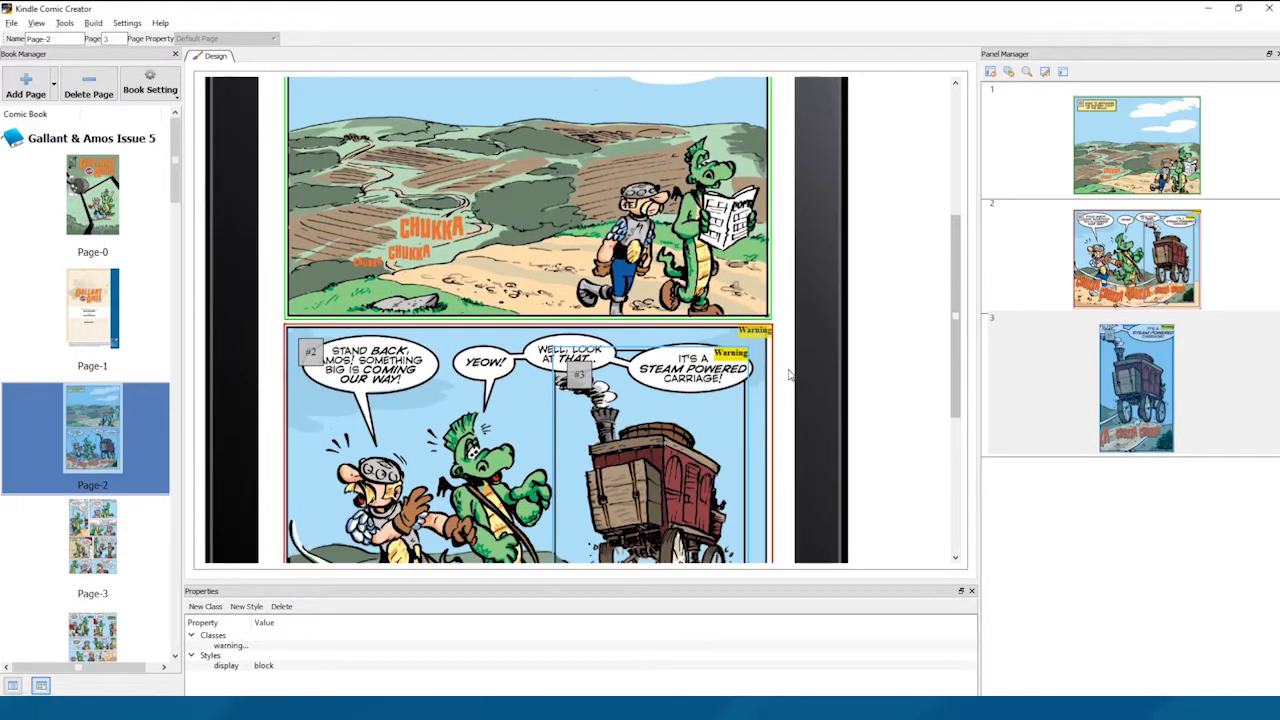
scroll(798, 364, up, 1)
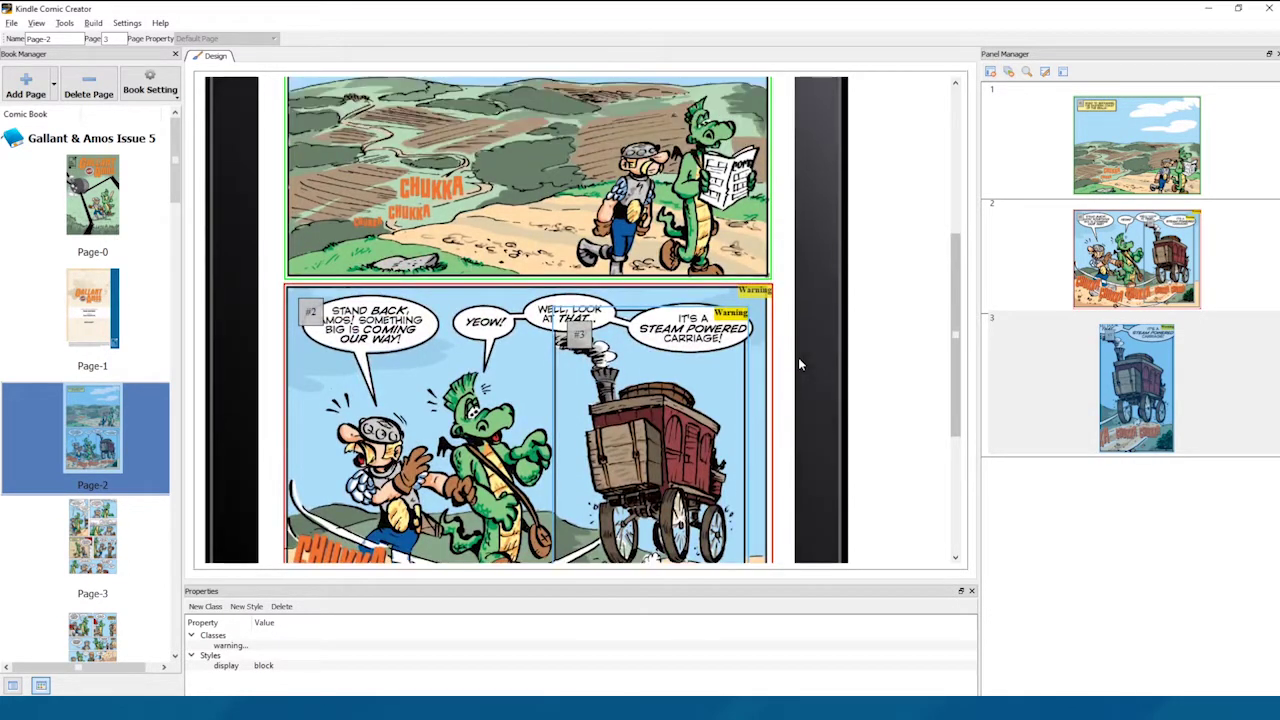
scroll(785, 370, up, 1)
scroll(803, 282, up, 1)
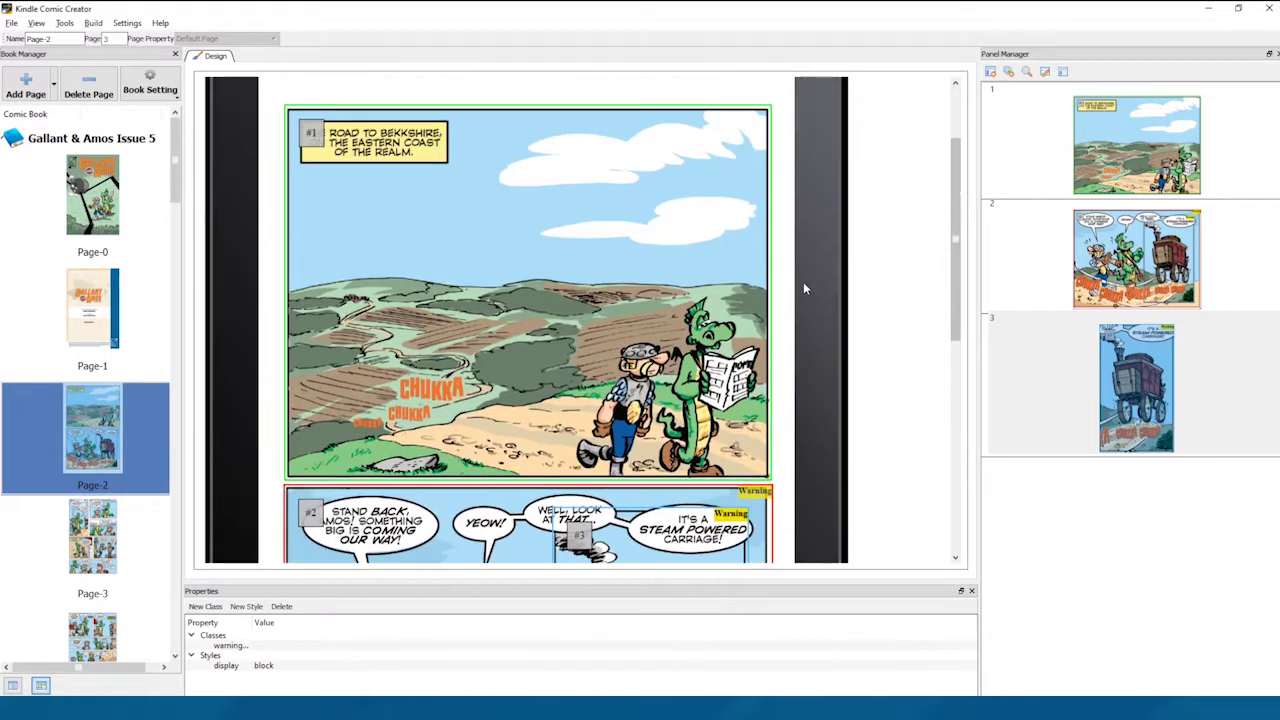
scroll(795, 298, down, 1)
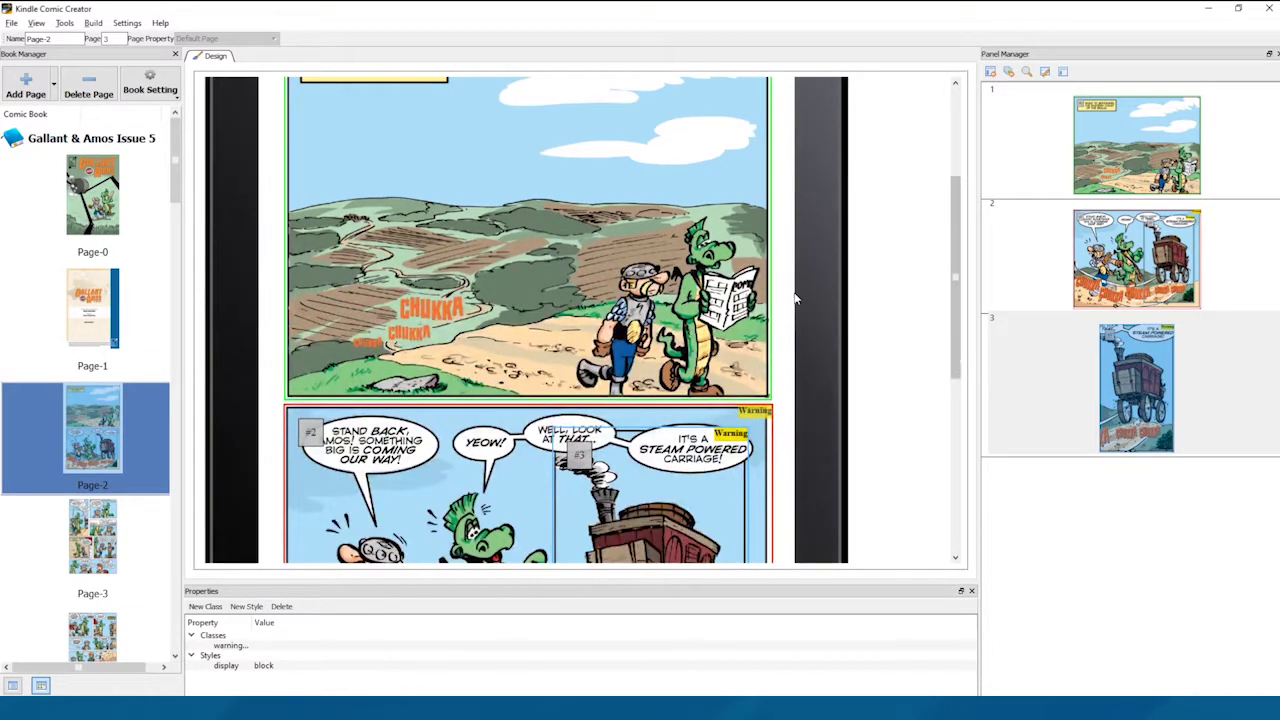
scroll(773, 424, up, 1)
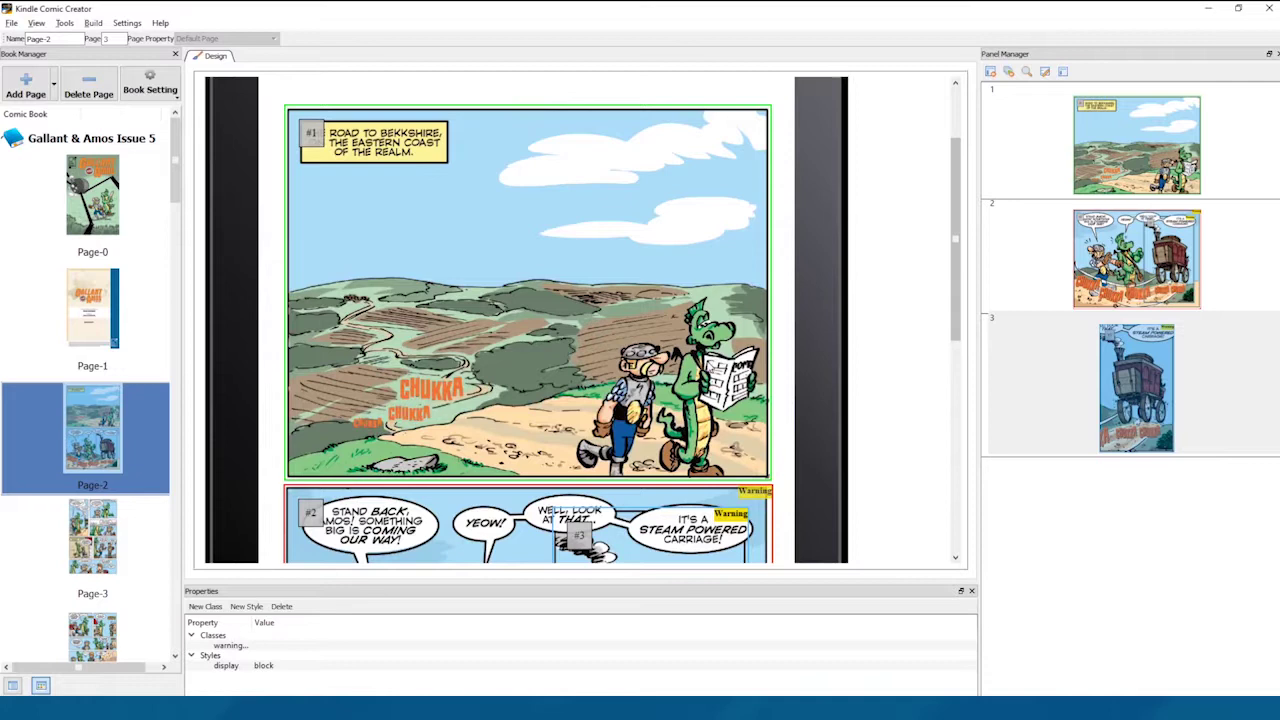
scroll(706, 356, down, 2)
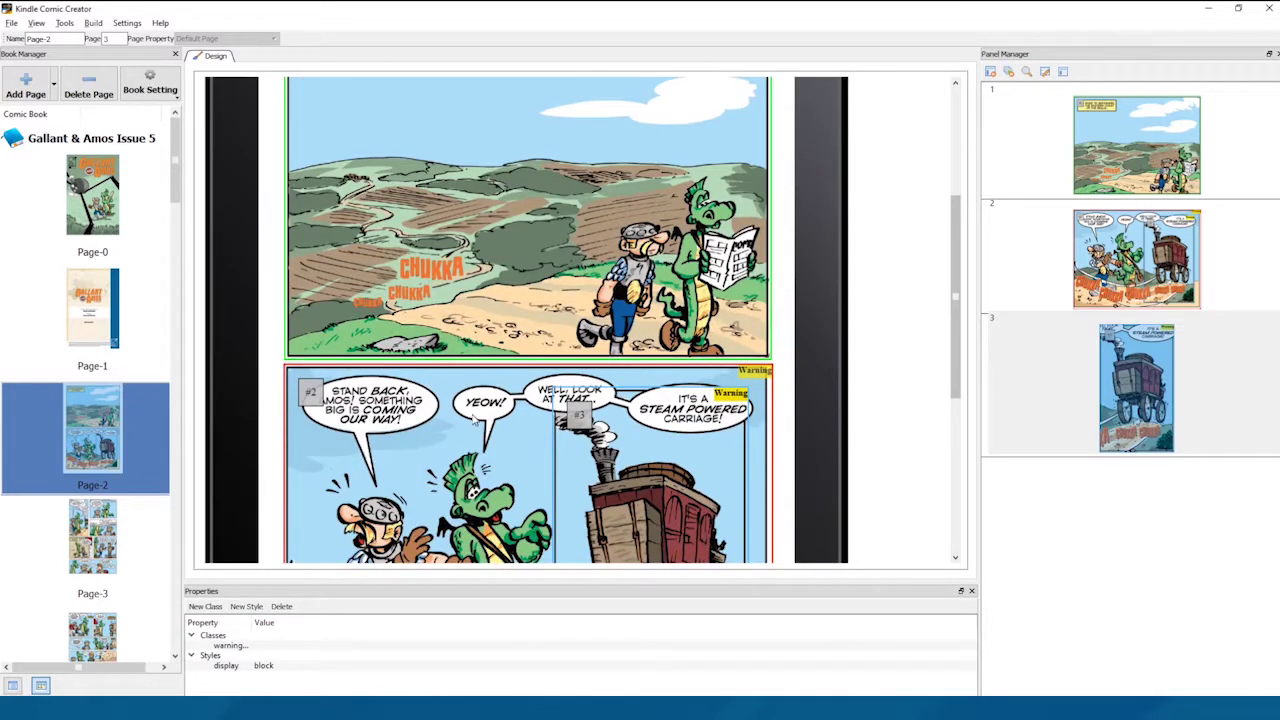
scroll(475, 420, down, 1)
scroll(152, 423, down, 3)
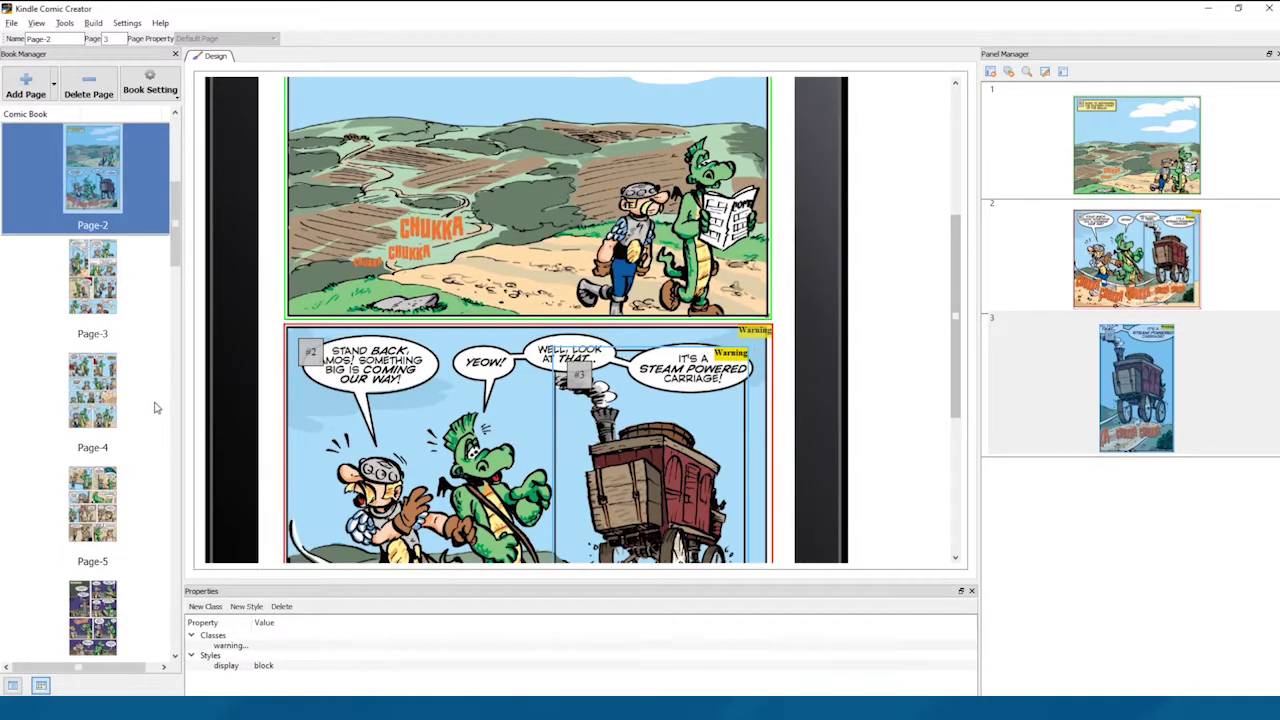
click(92, 282)
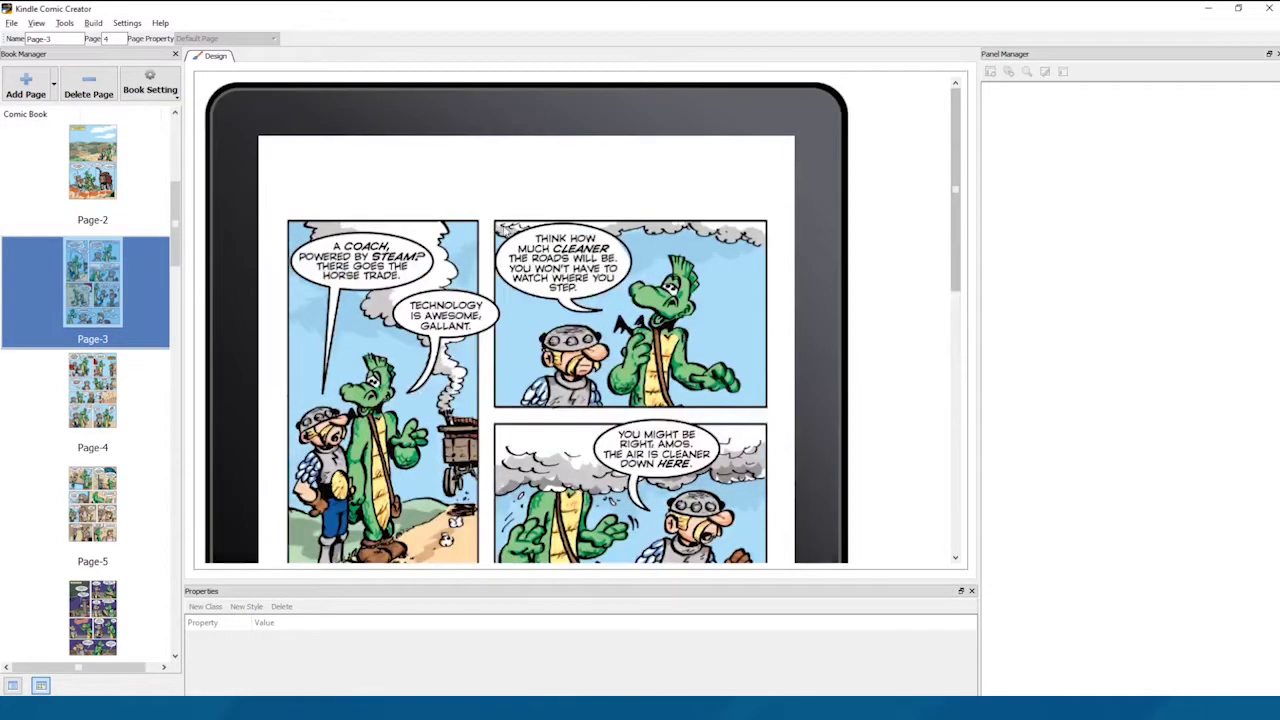
right_click(504, 227)
mouse_move(543, 257)
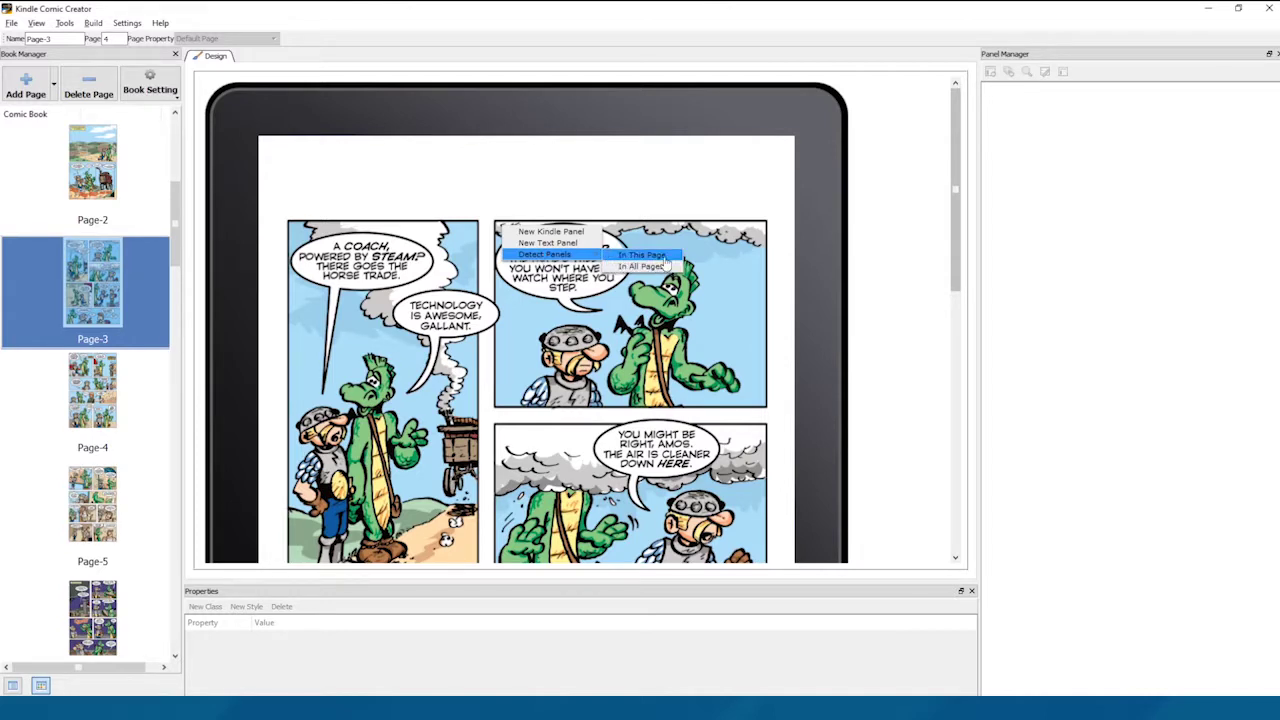
scroll(848, 290, down, 1)
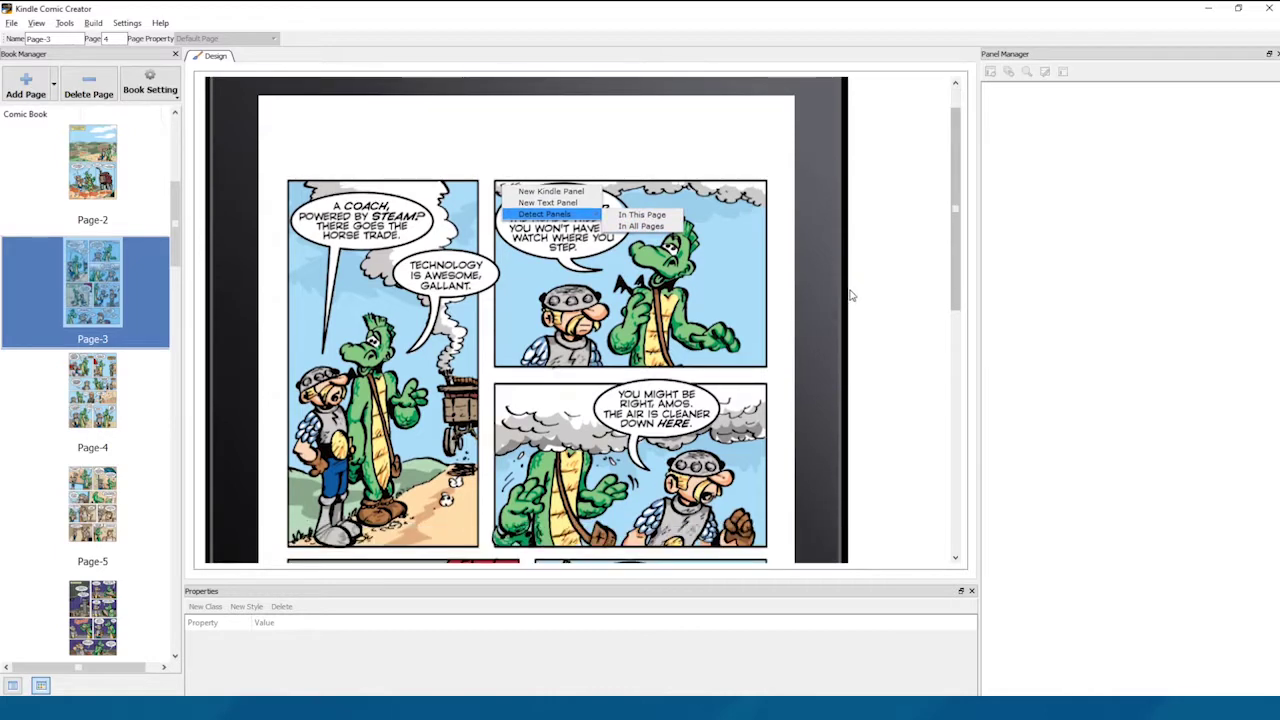
scroll(850, 295, down, 1)
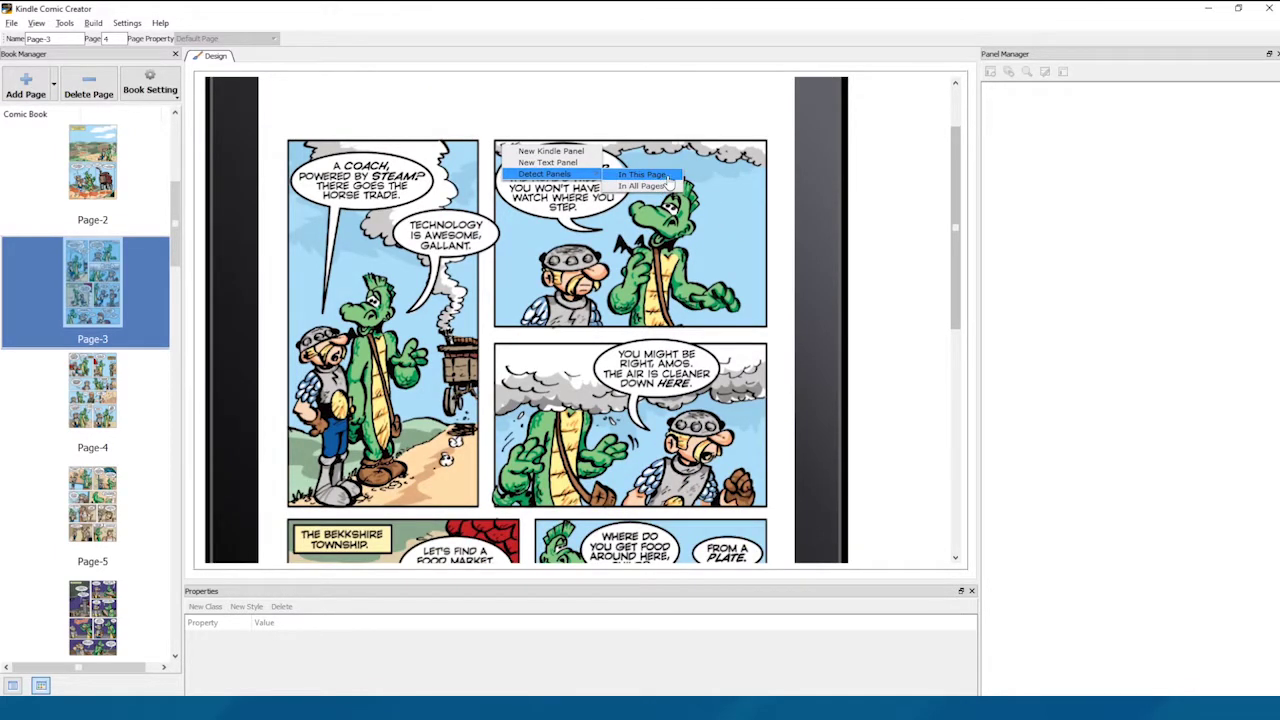
click(632, 180)
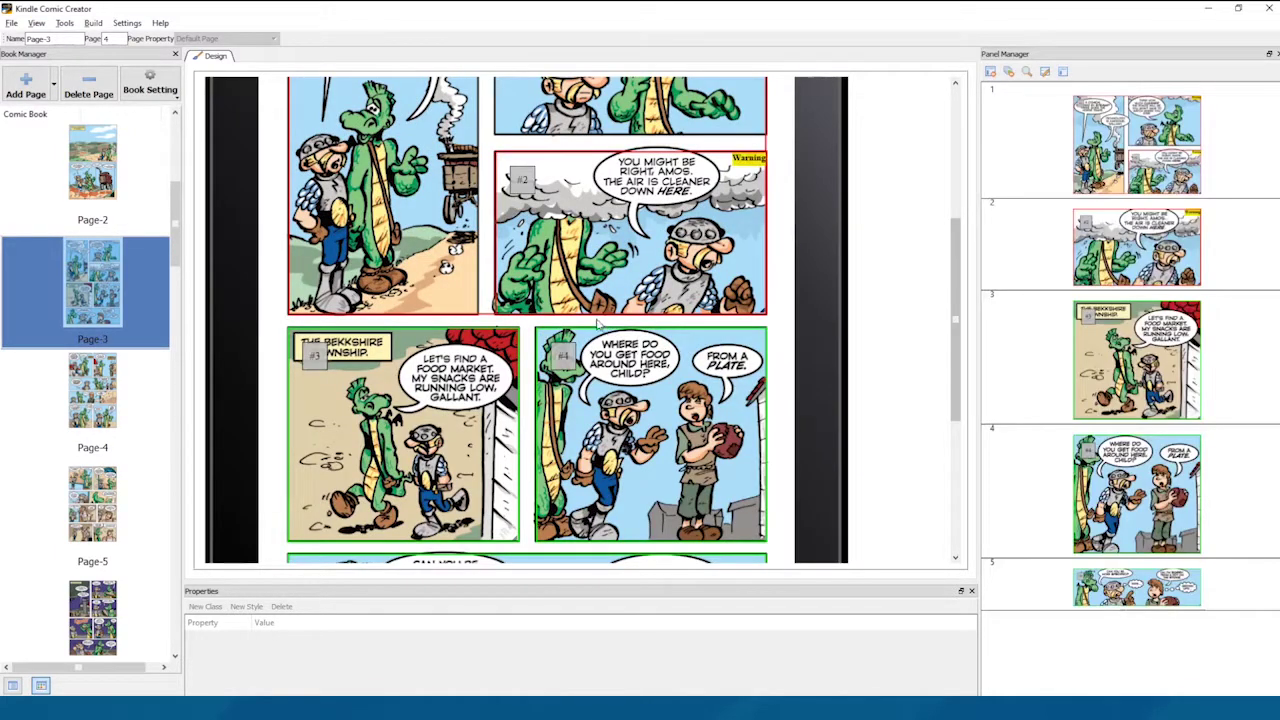
scroll(598, 323, up, 7)
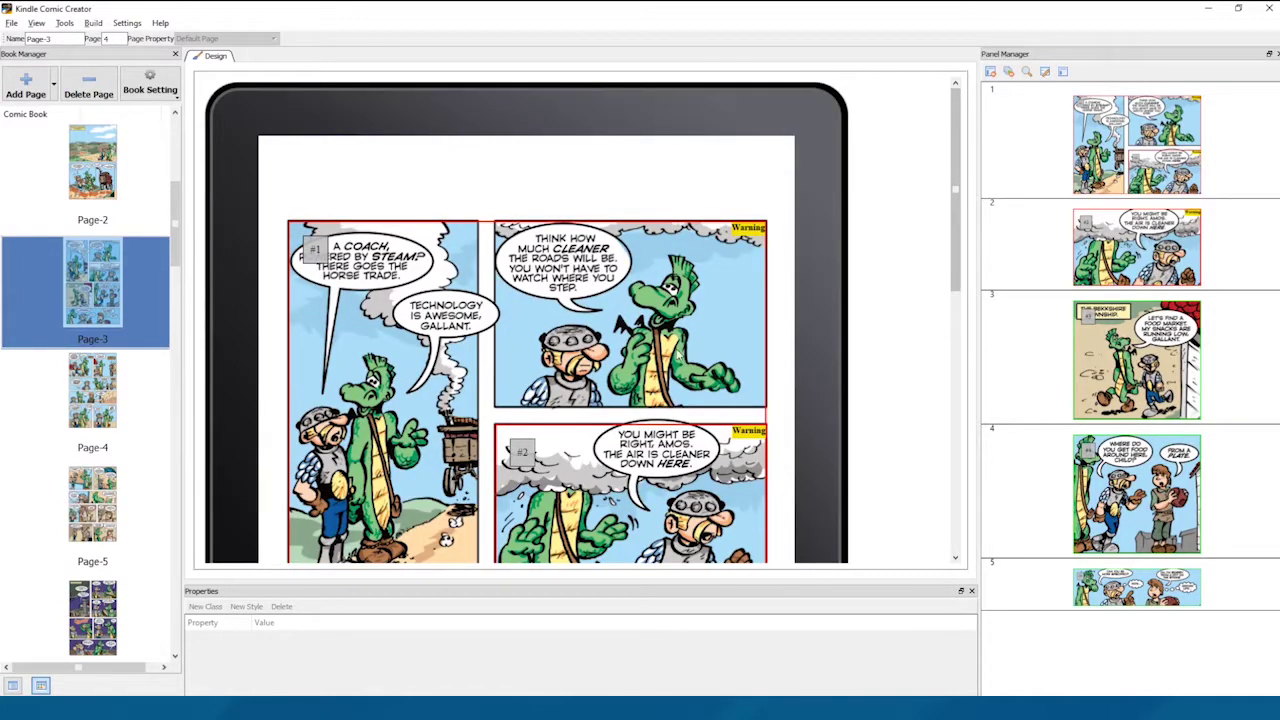
scroll(690, 346, down, 2)
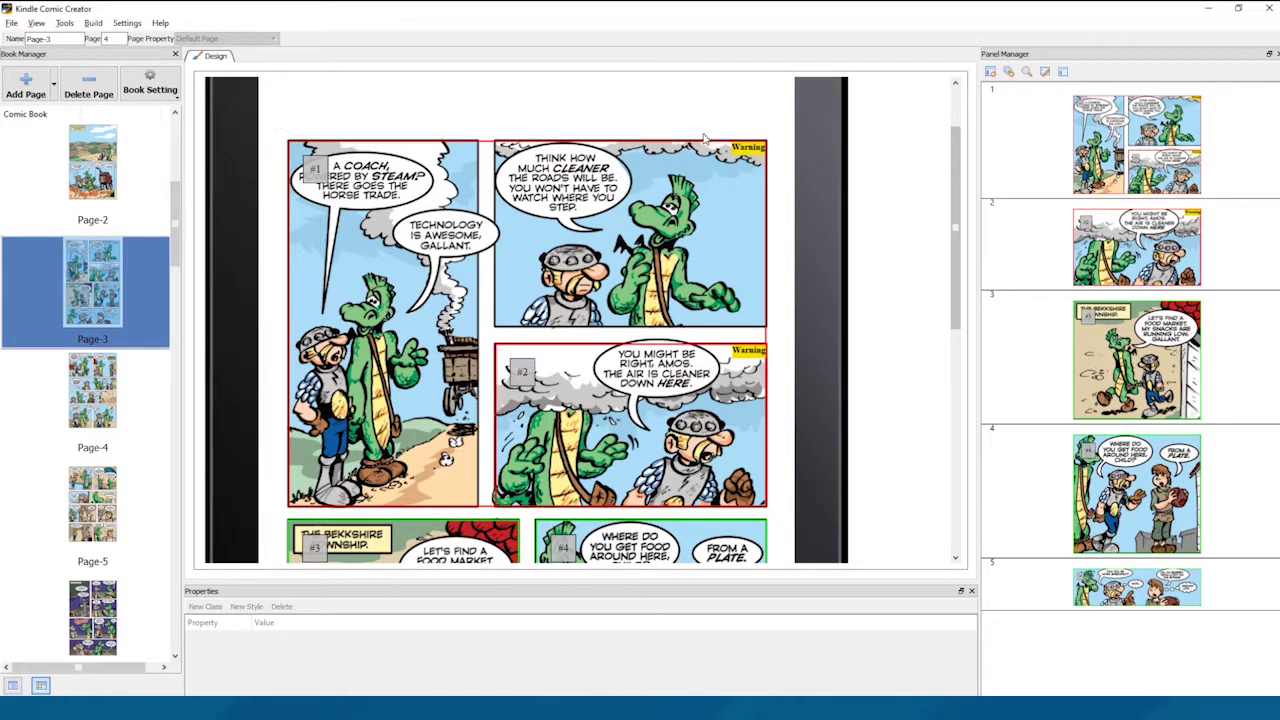
- Refit Page-3's panel #1 to the tall left frame and #2 to the upper-right frame
click(375, 148)
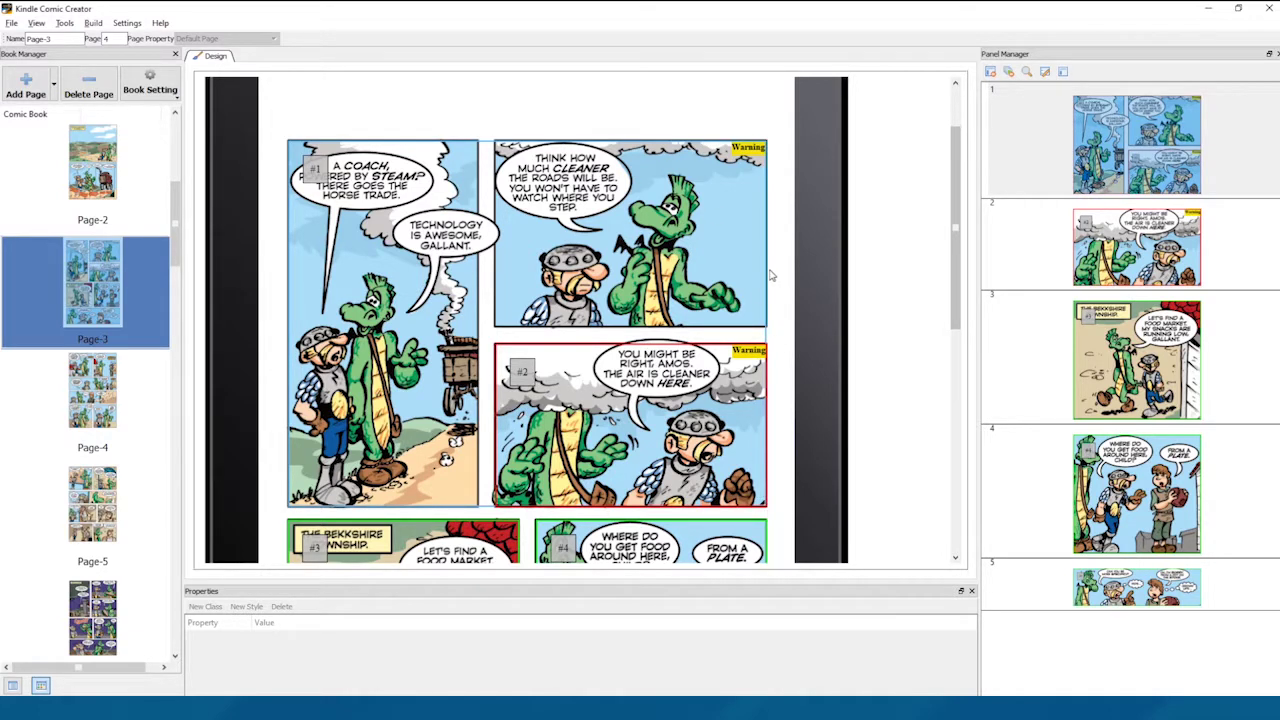
mouse_move(767, 271)
mouse_down()
mouse_move(730, 274)
mouse_move(750, 260)
mouse_up()
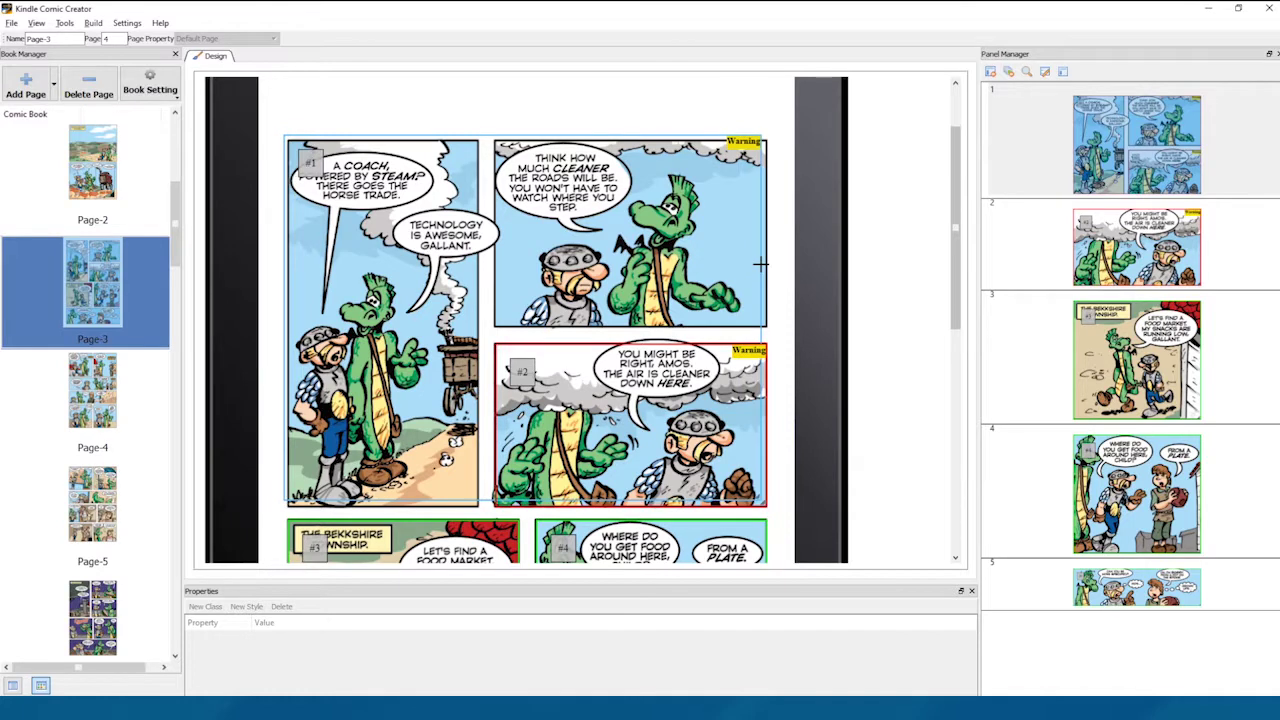
click(762, 500)
drag(505, 505, 580, 490)
click(760, 500)
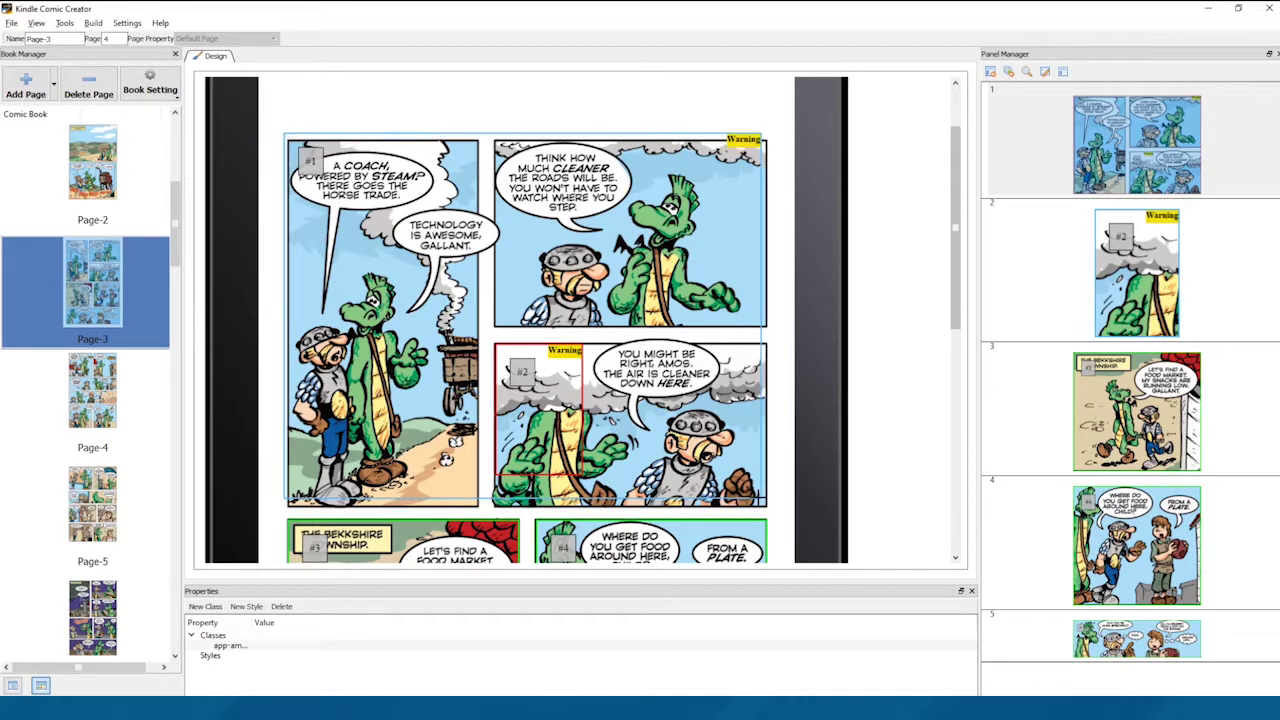
drag(757, 497, 486, 508)
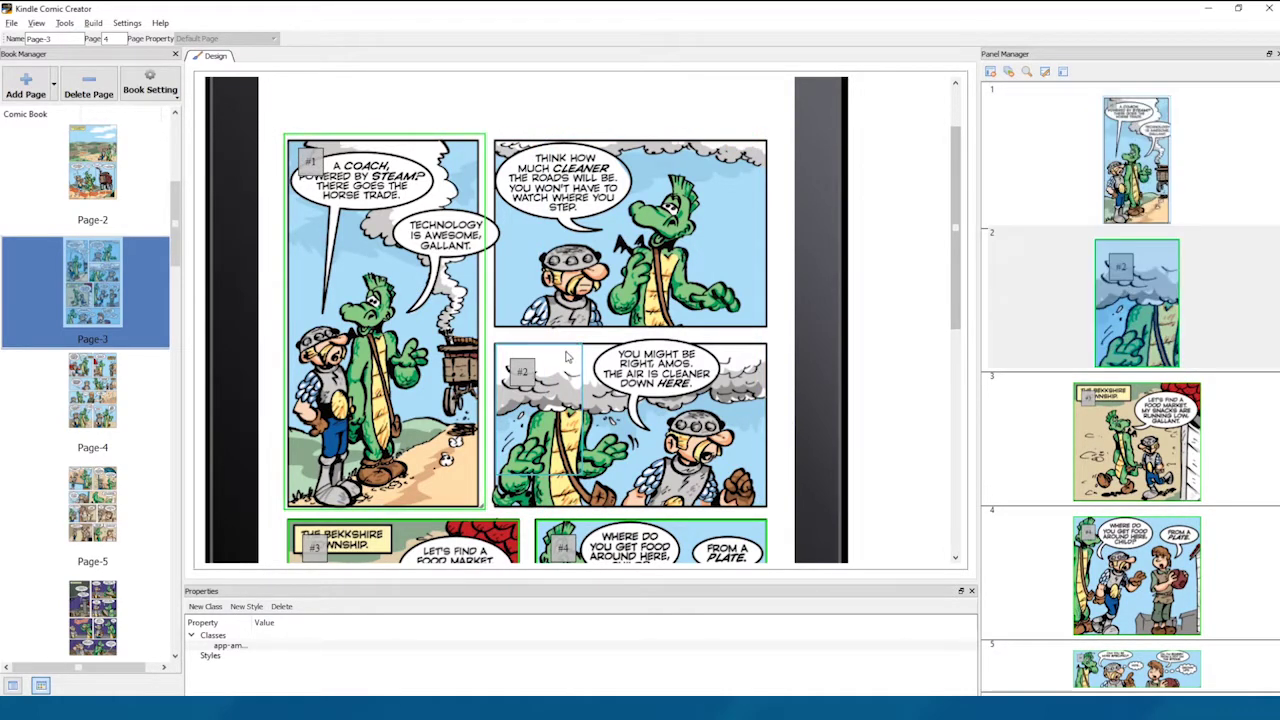
click(572, 335)
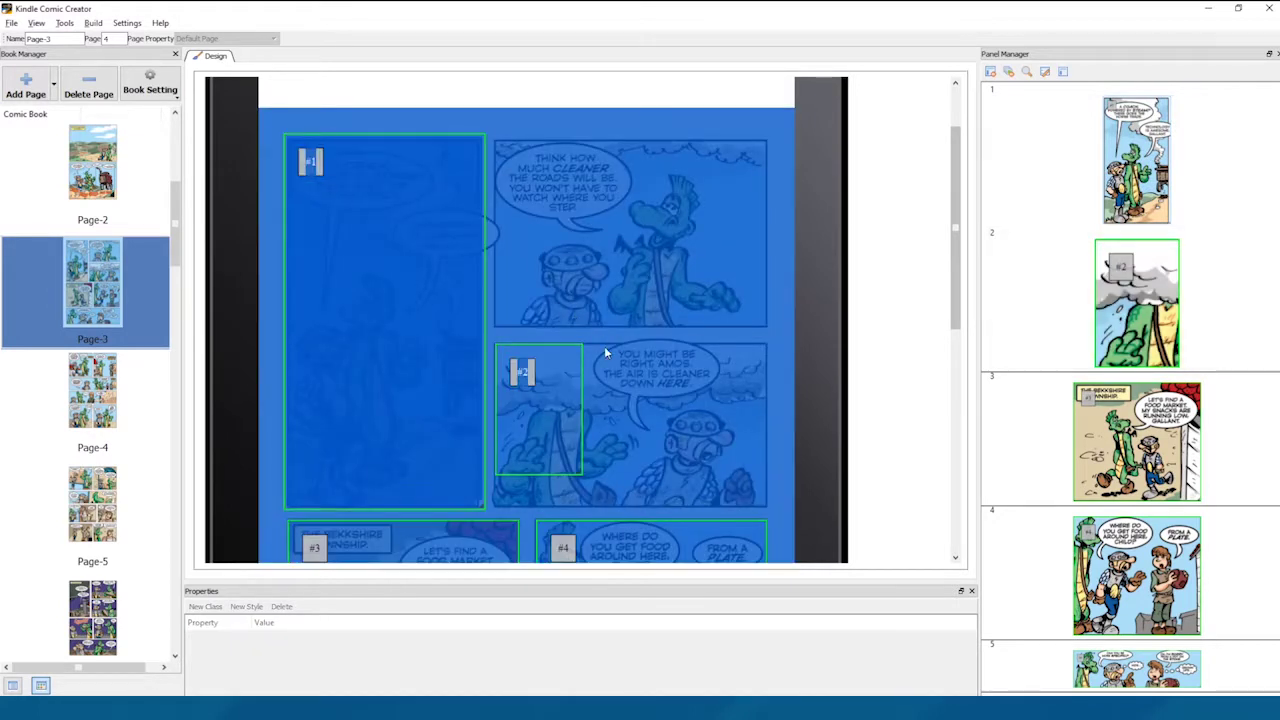
click(596, 372)
drag(565, 352, 551, 136)
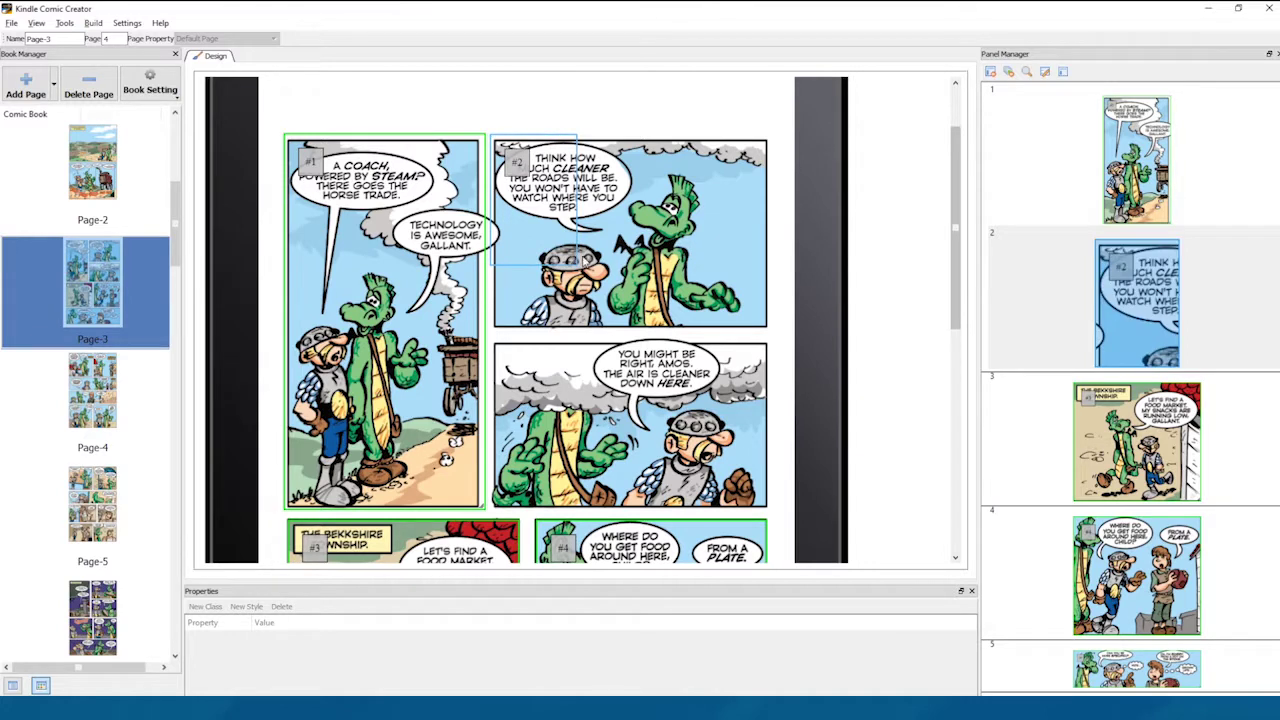
drag(577, 265, 766, 326)
- Add a new panel over the lower-right frame and move it to third in reading order
right_click(669, 354)
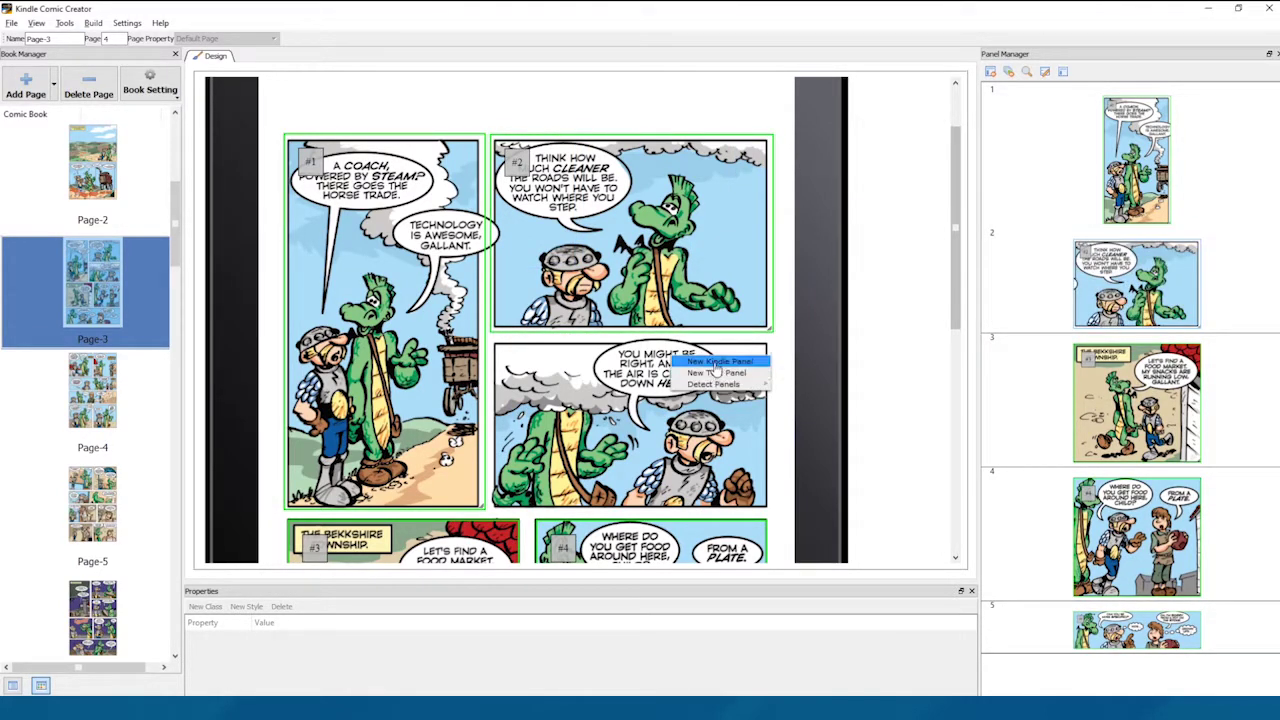
click(719, 371)
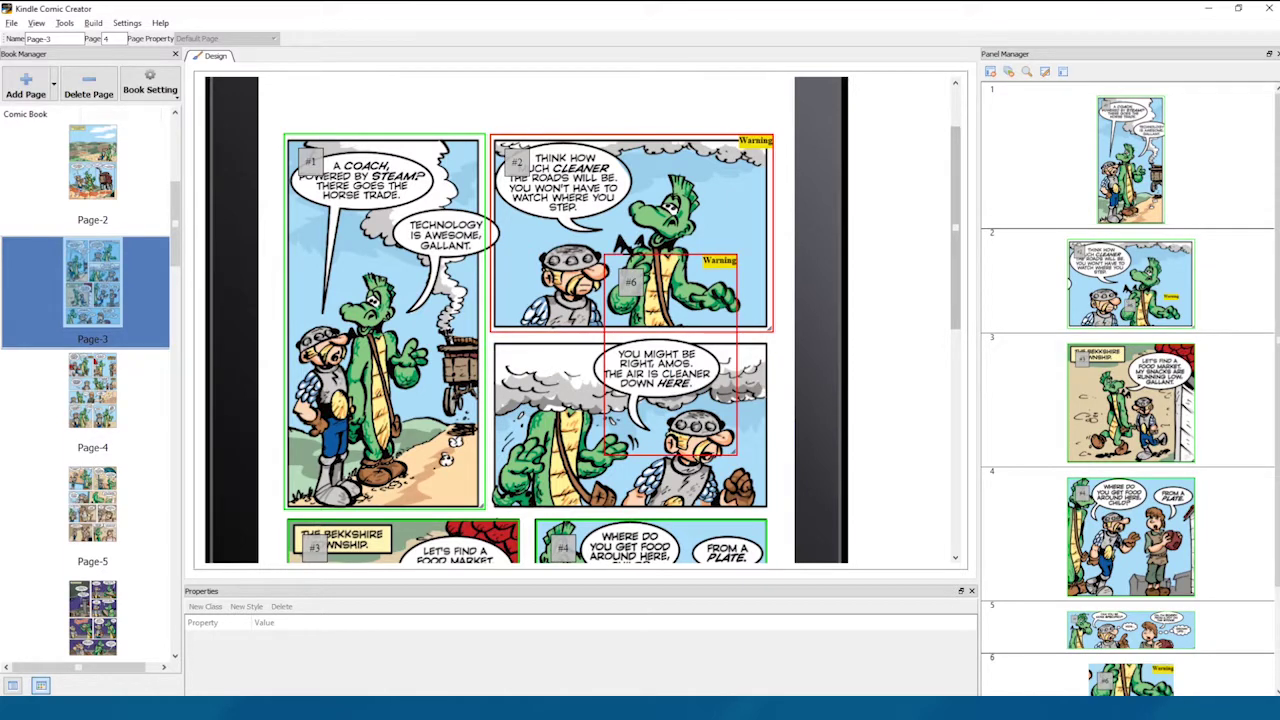
drag(717, 433, 603, 517)
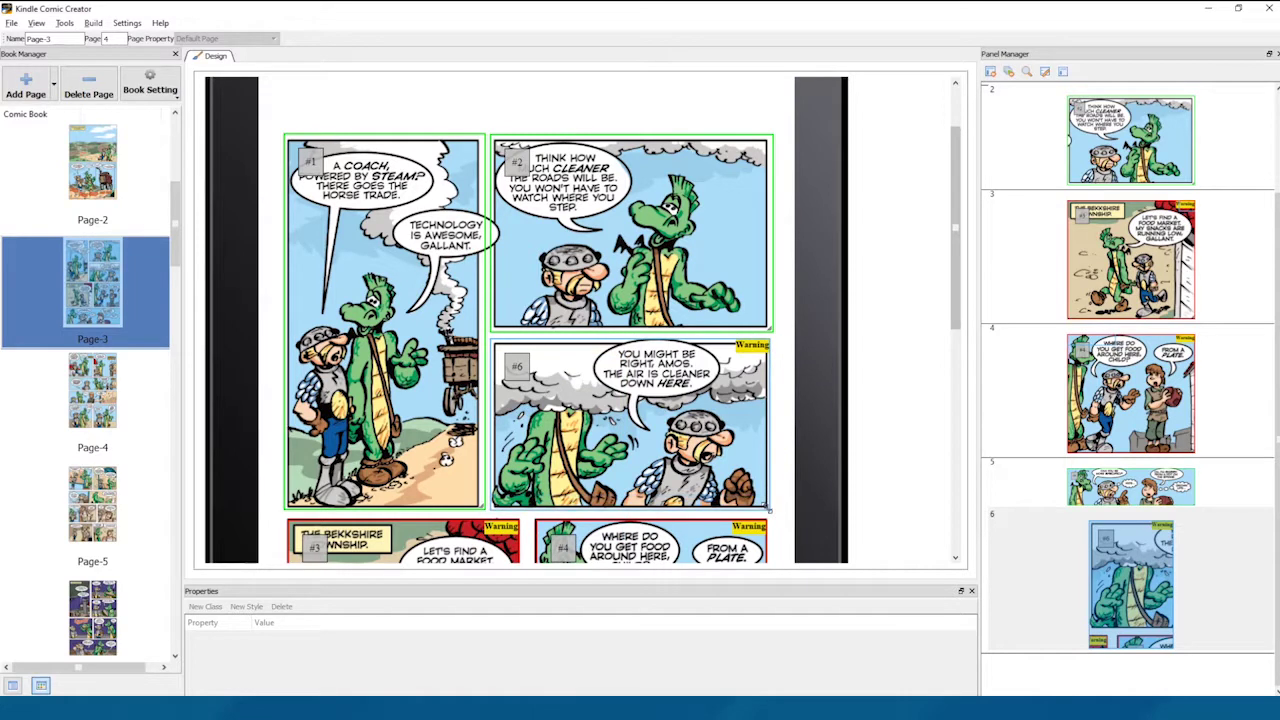
drag(1155, 515, 1085, 250)
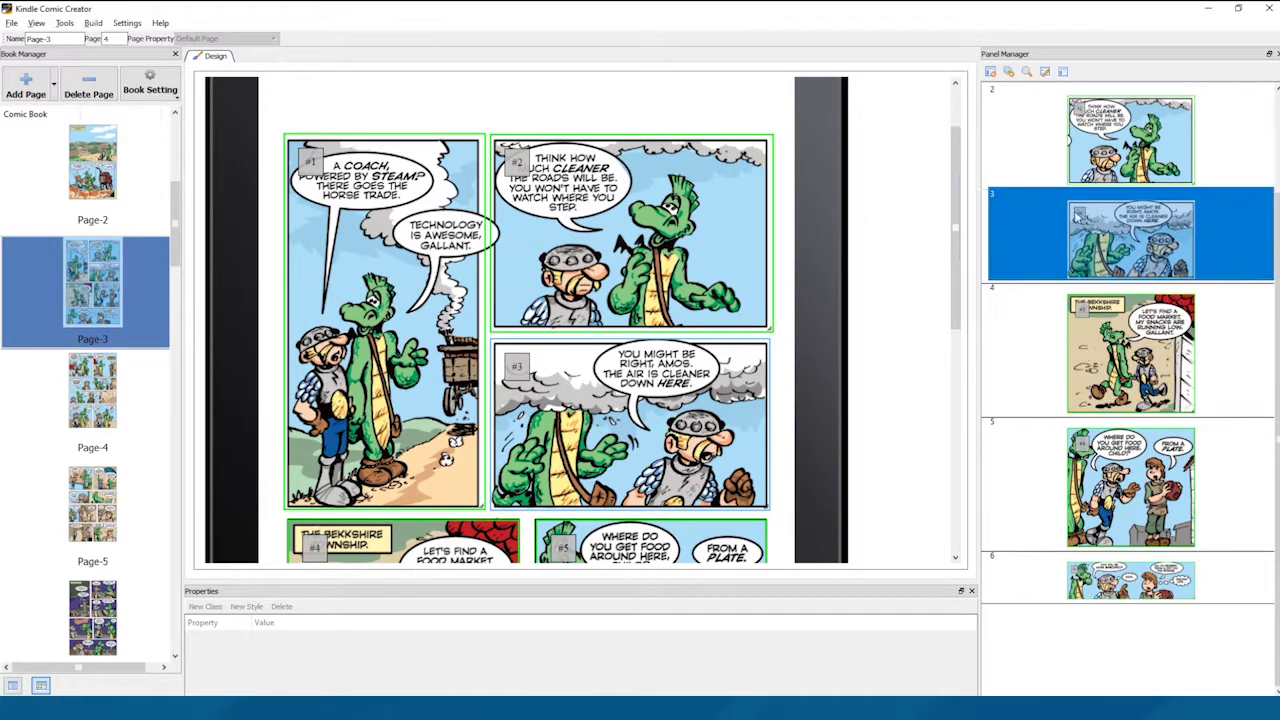
- Run Detect Panels on all pages, replacing the existing panels
scroll(640, 320, down, 3)
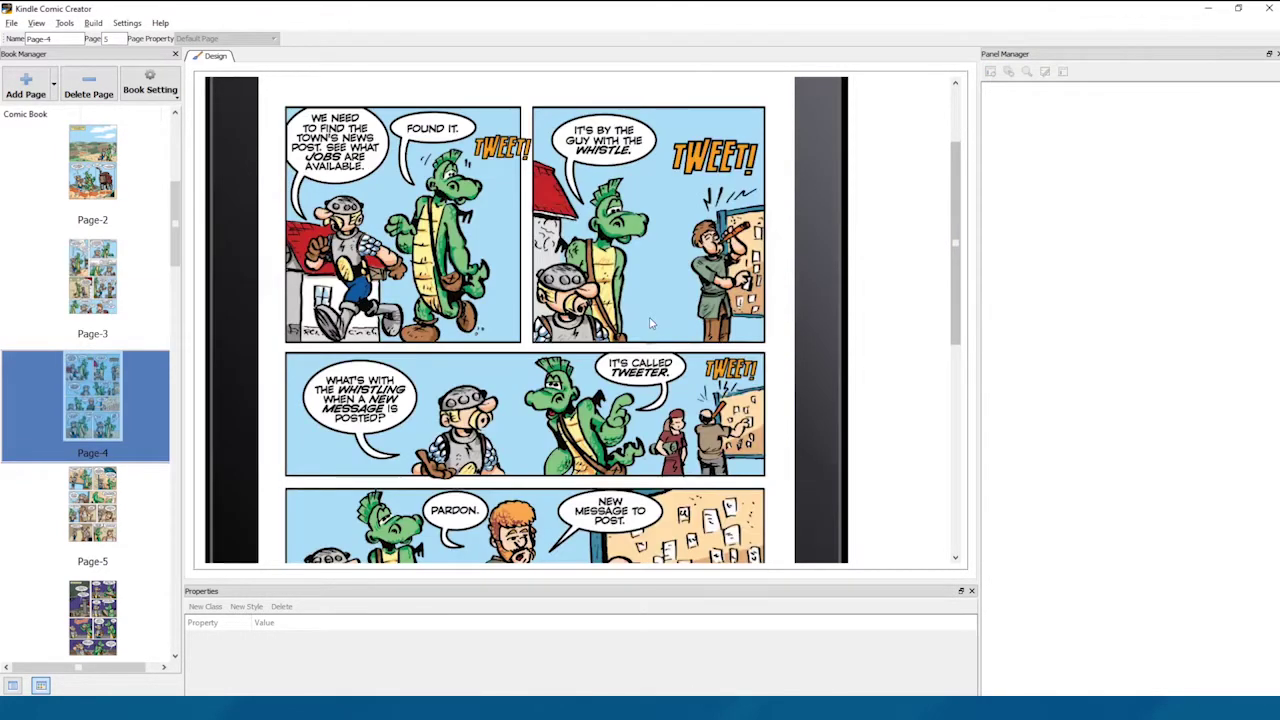
scroll(649, 315, up, 1)
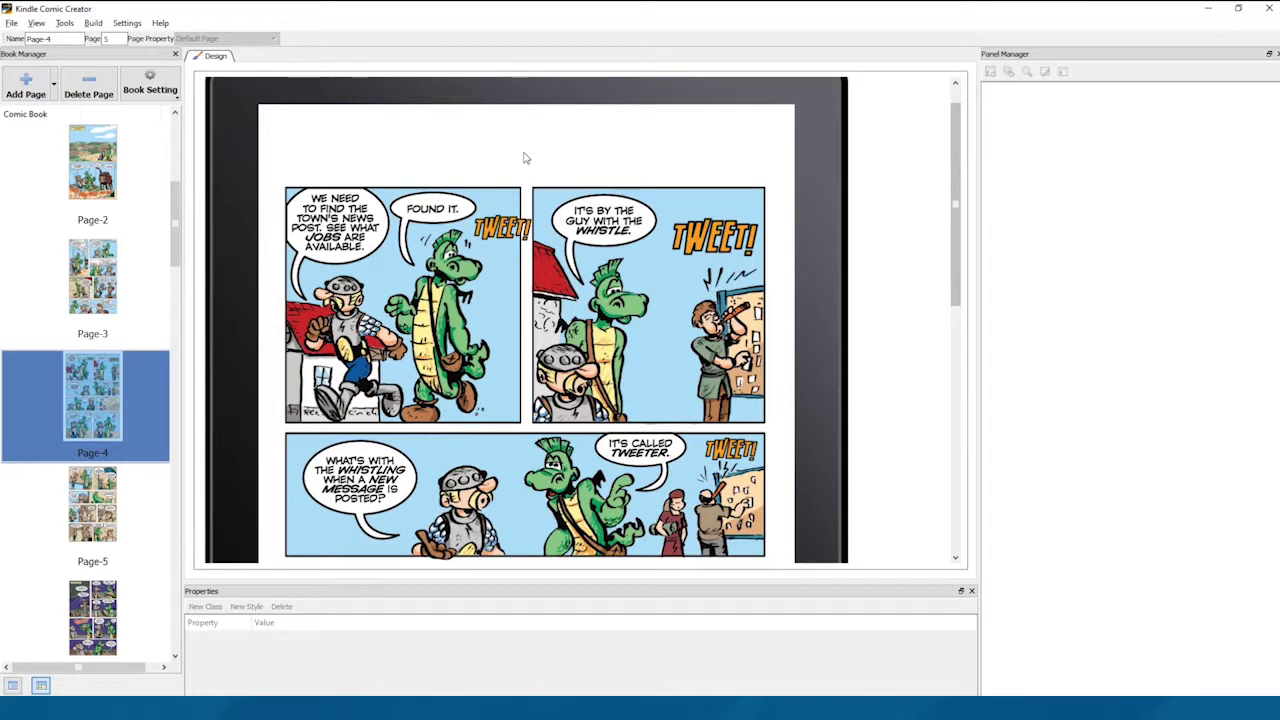
right_click(568, 204)
mouse_move(620, 228)
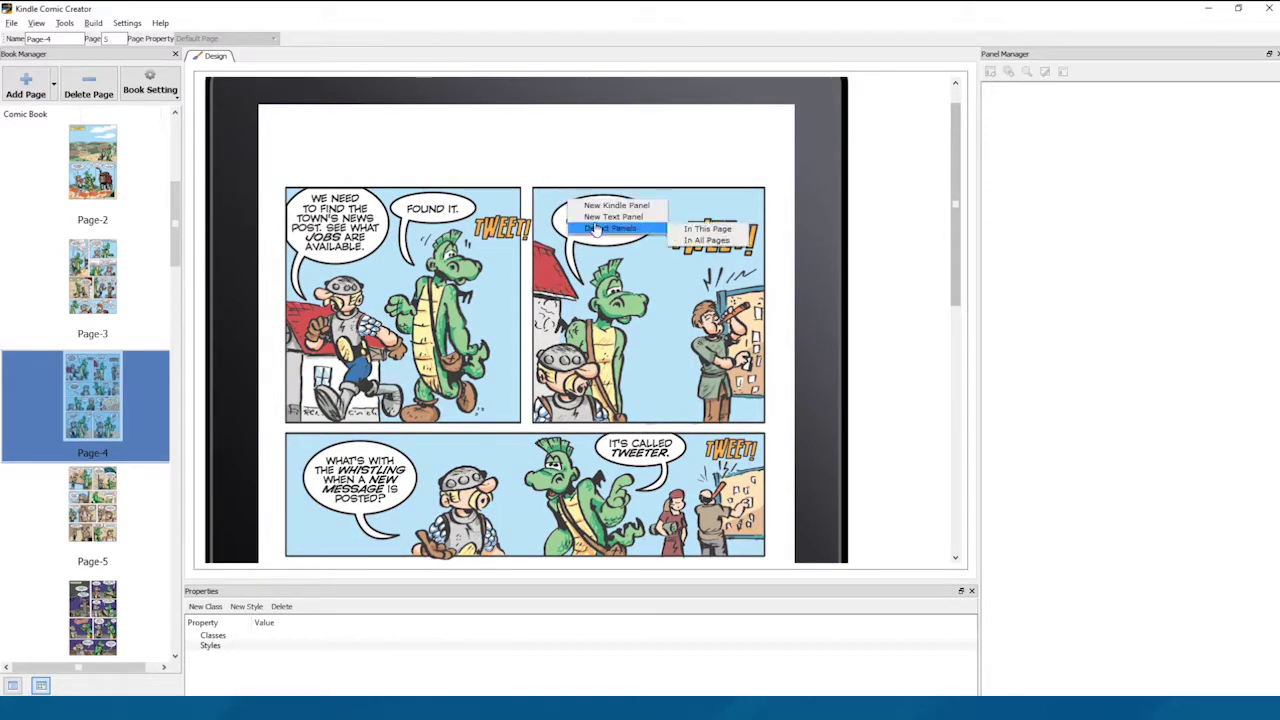
click(718, 242)
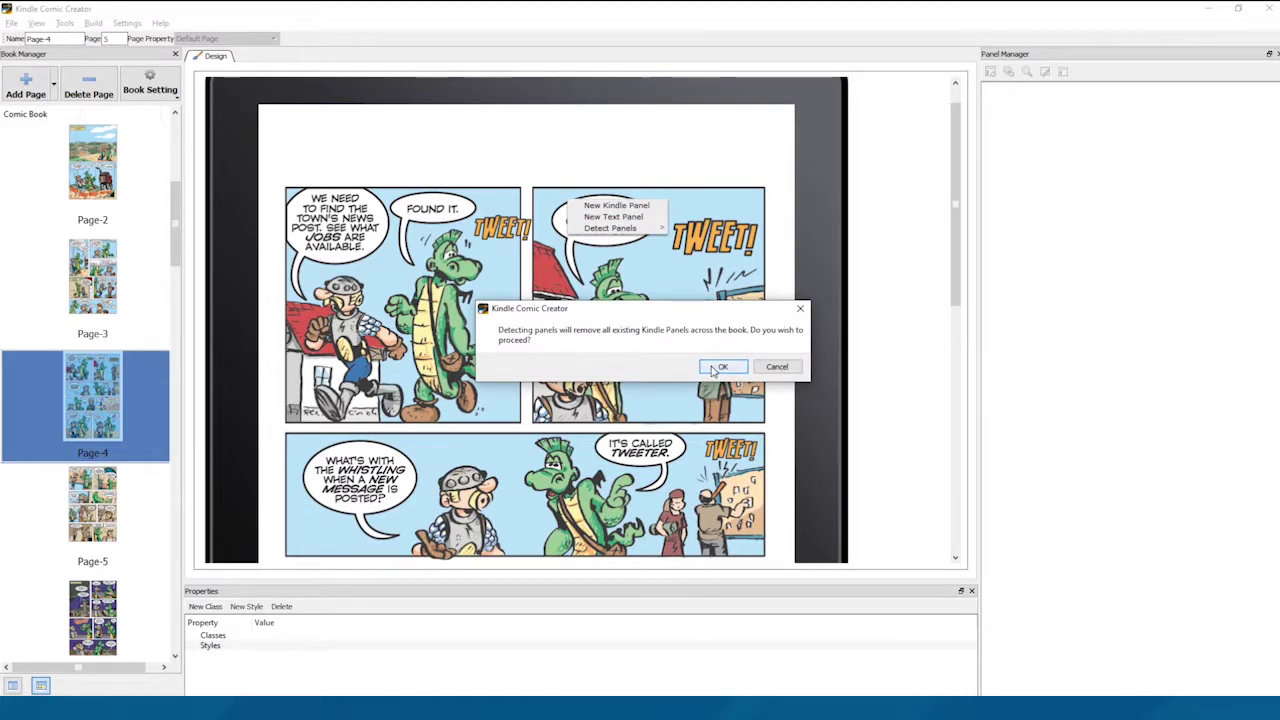
click(722, 367)
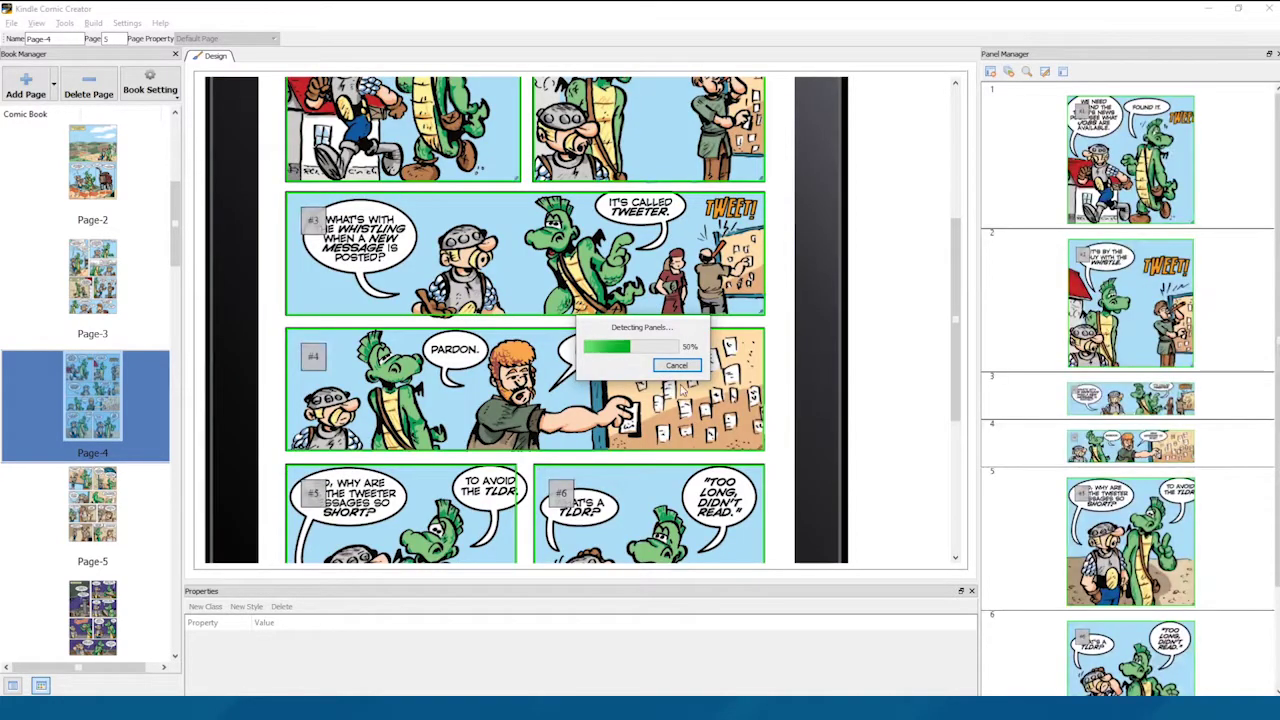
- Check the detected panels on Page-5 and Page-15
click(78, 507)
scroll(112, 506, down, 10)
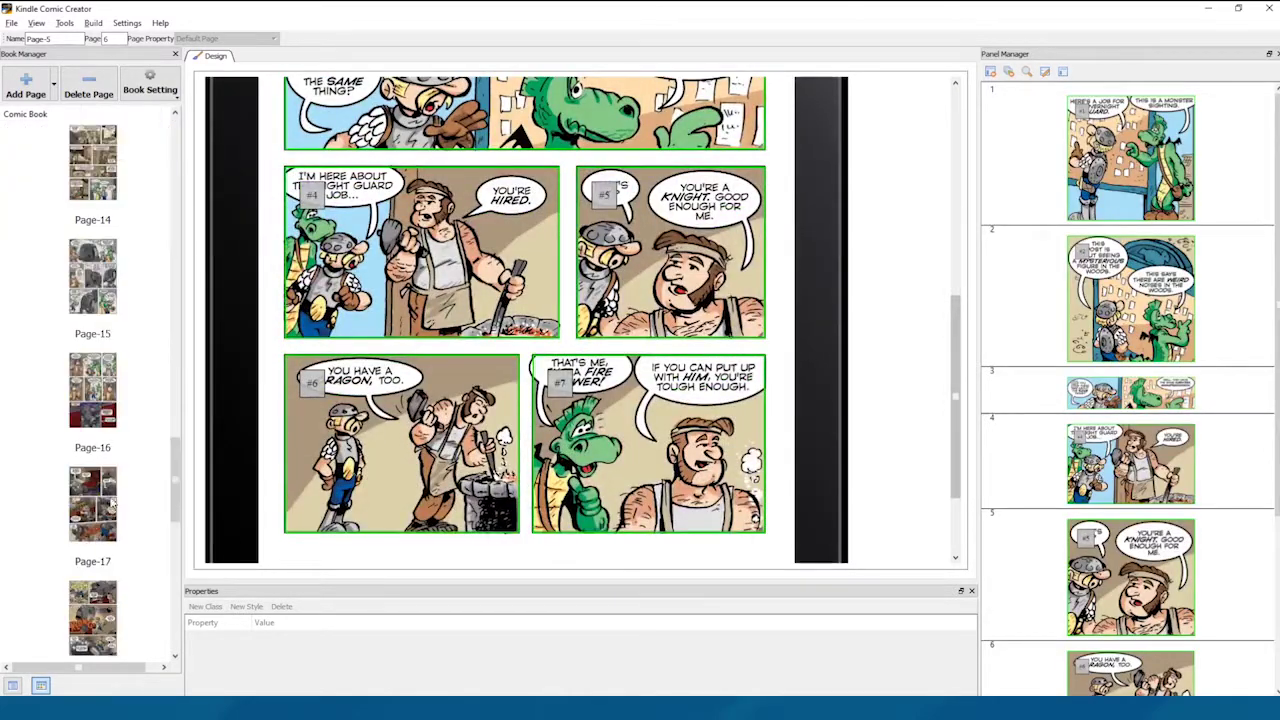
click(112, 286)
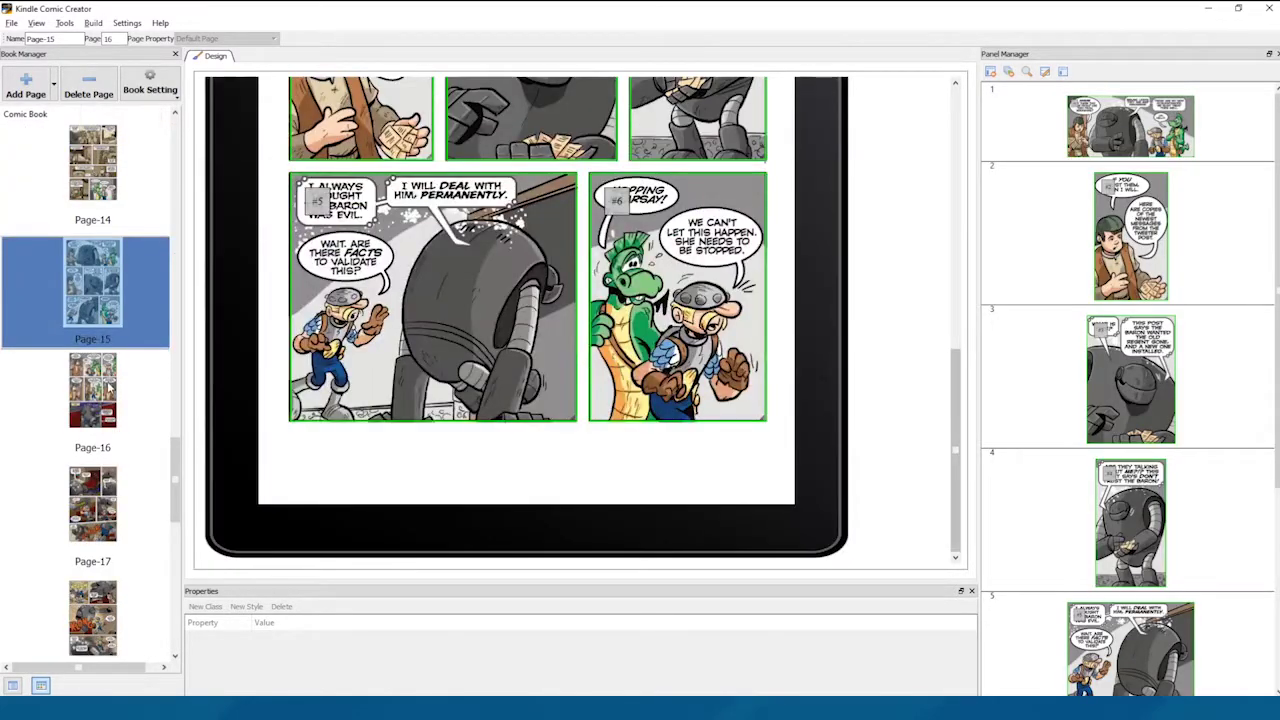
- Review the detected panels on Page-16, Page-17, Page-21 and Page-22
click(110, 389)
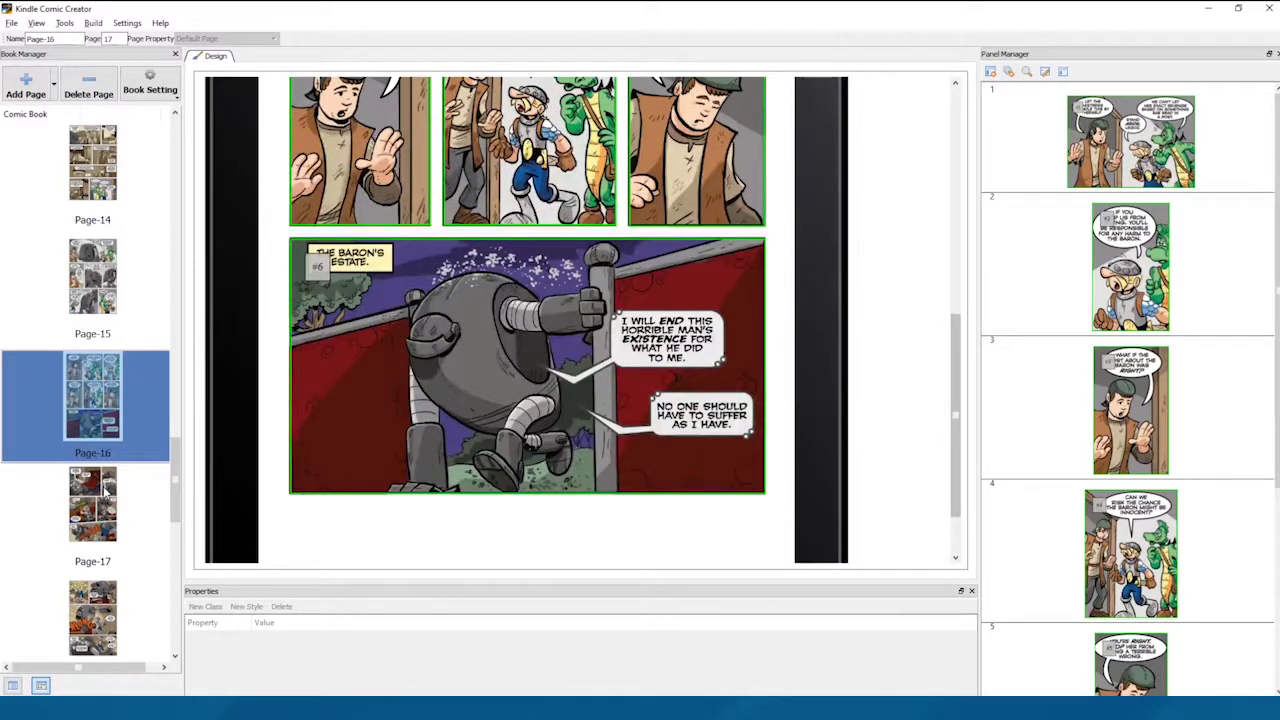
click(106, 488)
scroll(575, 402, up, 1)
scroll(574, 390, down, 3)
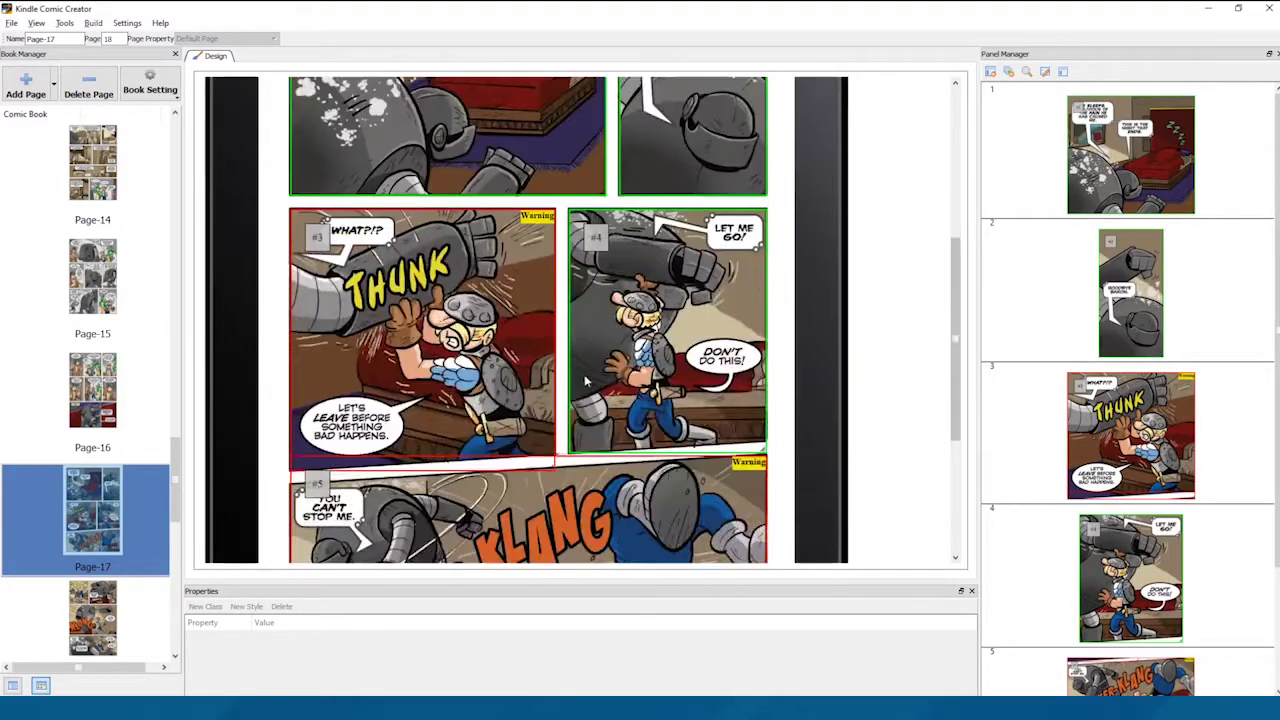
scroll(573, 380, up, 3)
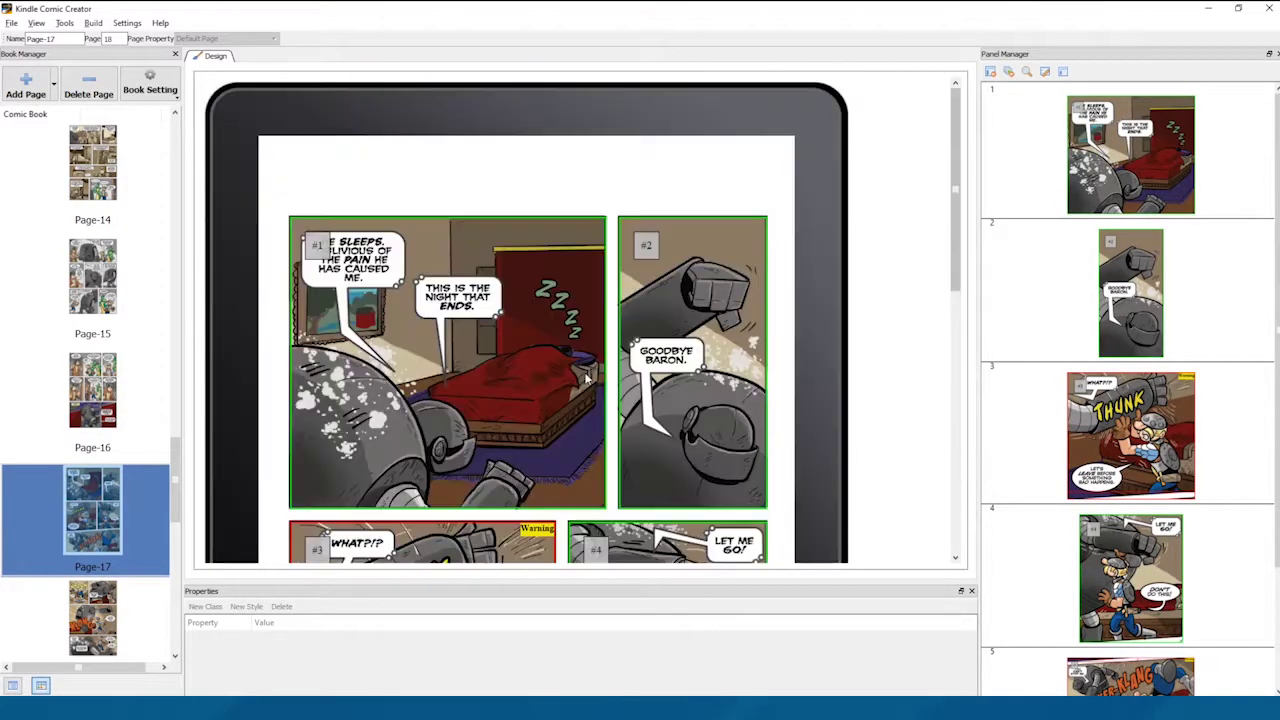
scroll(165, 517, down, 5)
click(88, 385)
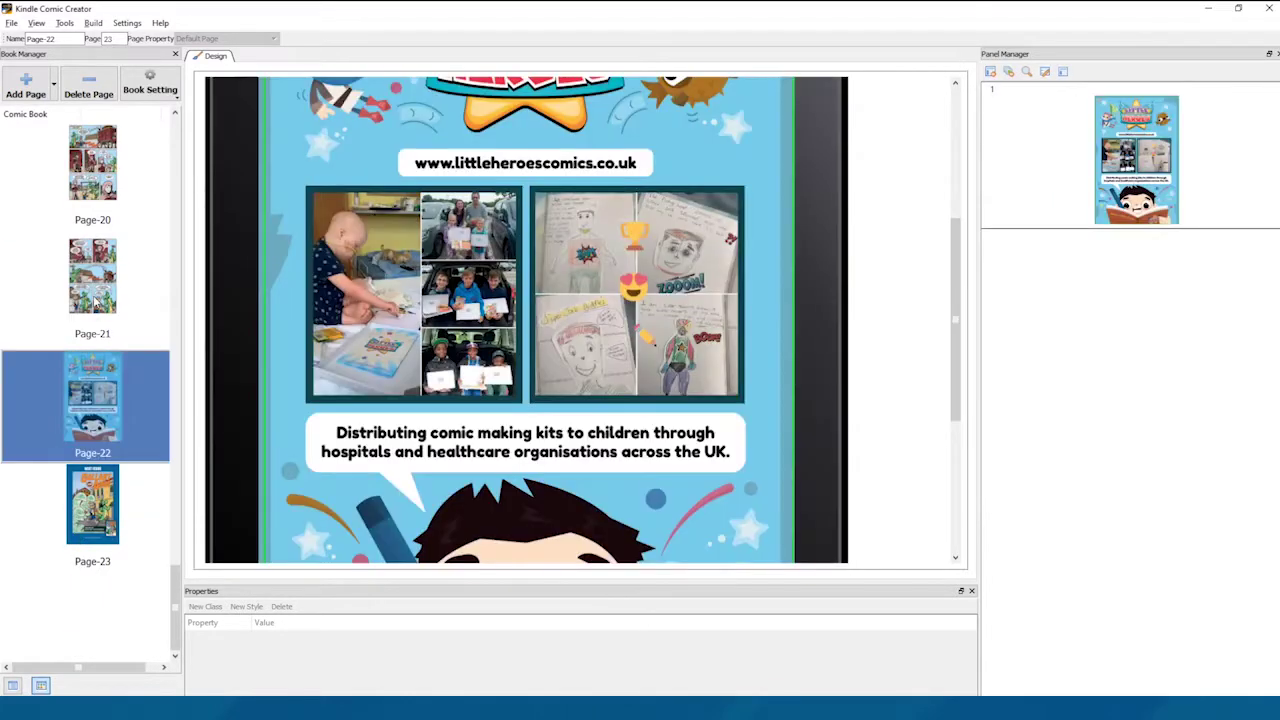
key(Up)
click(115, 390)
scroll(567, 392, up, 3)
scroll(567, 392, down, 6)
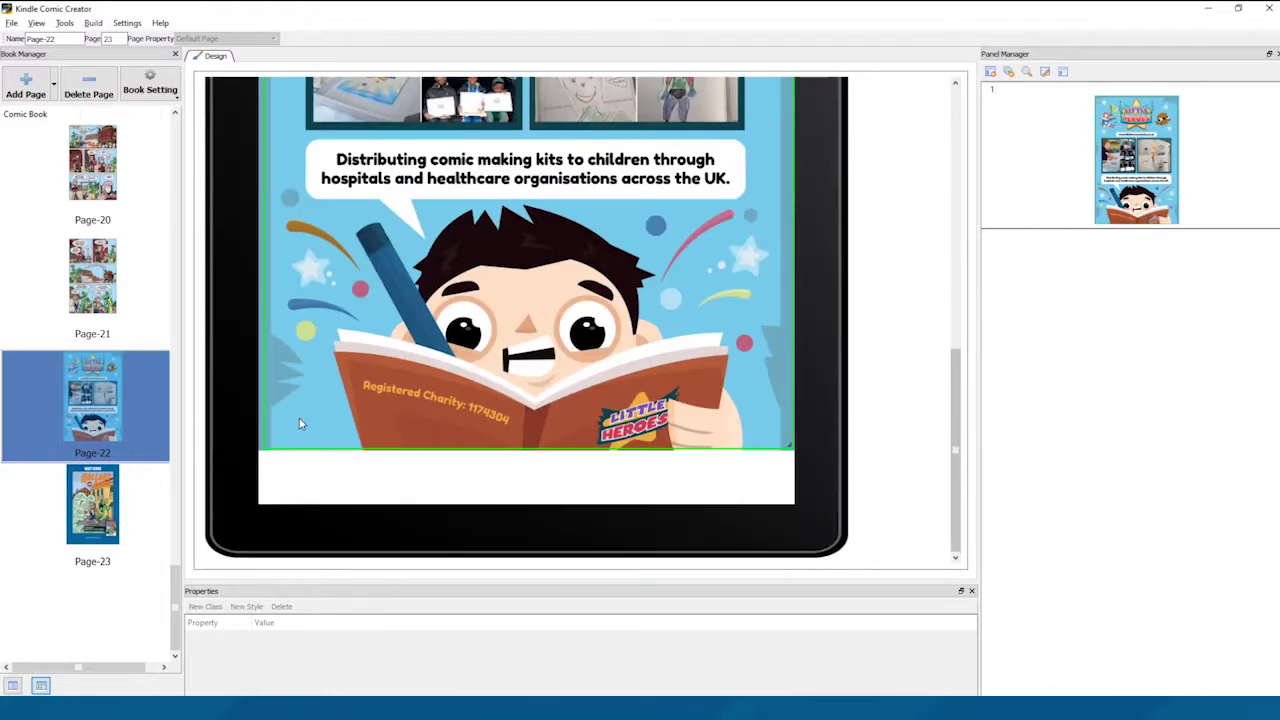
- Check Page-21 and the final Page-23, then return via Page-15 to Page-2
click(110, 291)
scroll(617, 373, up, 3)
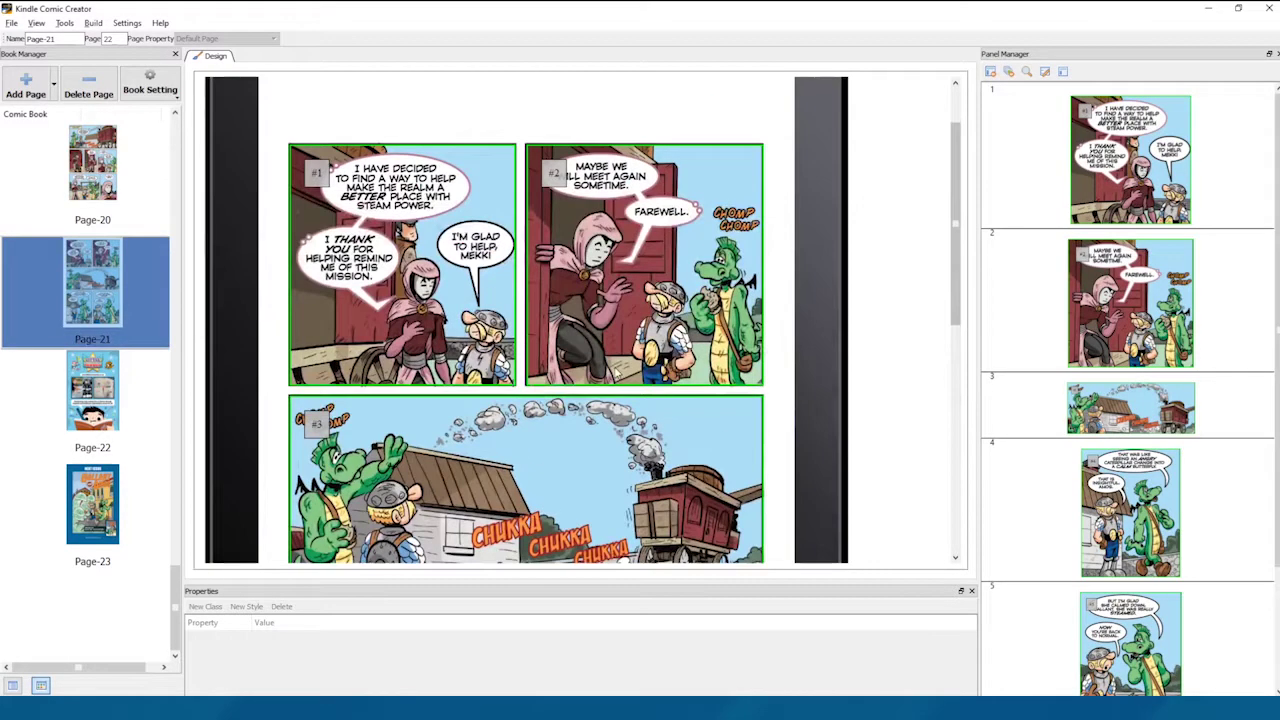
scroll(617, 373, down, 1)
click(81, 503)
scroll(716, 402, down, 4)
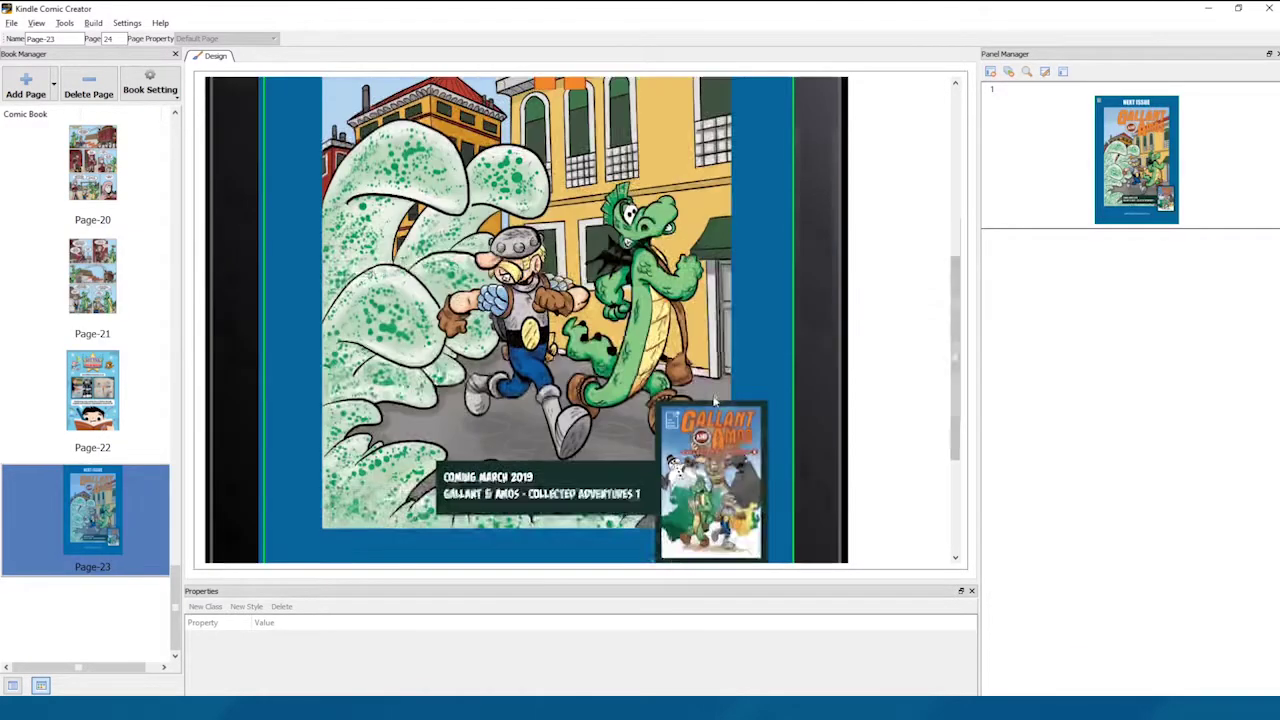
scroll(716, 400, up, 5)
scroll(703, 416, down, 5)
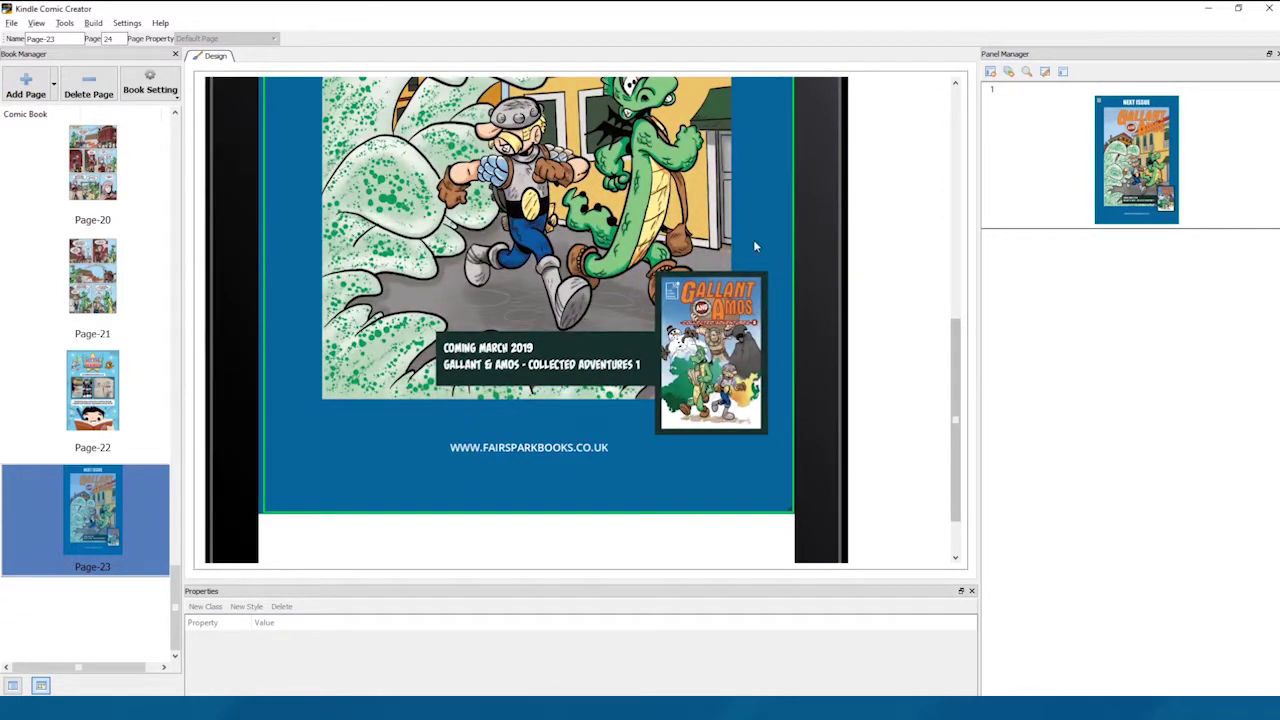
scroll(90, 400, up, 10)
click(91, 286)
scroll(91, 400, up, 15)
click(92, 430)
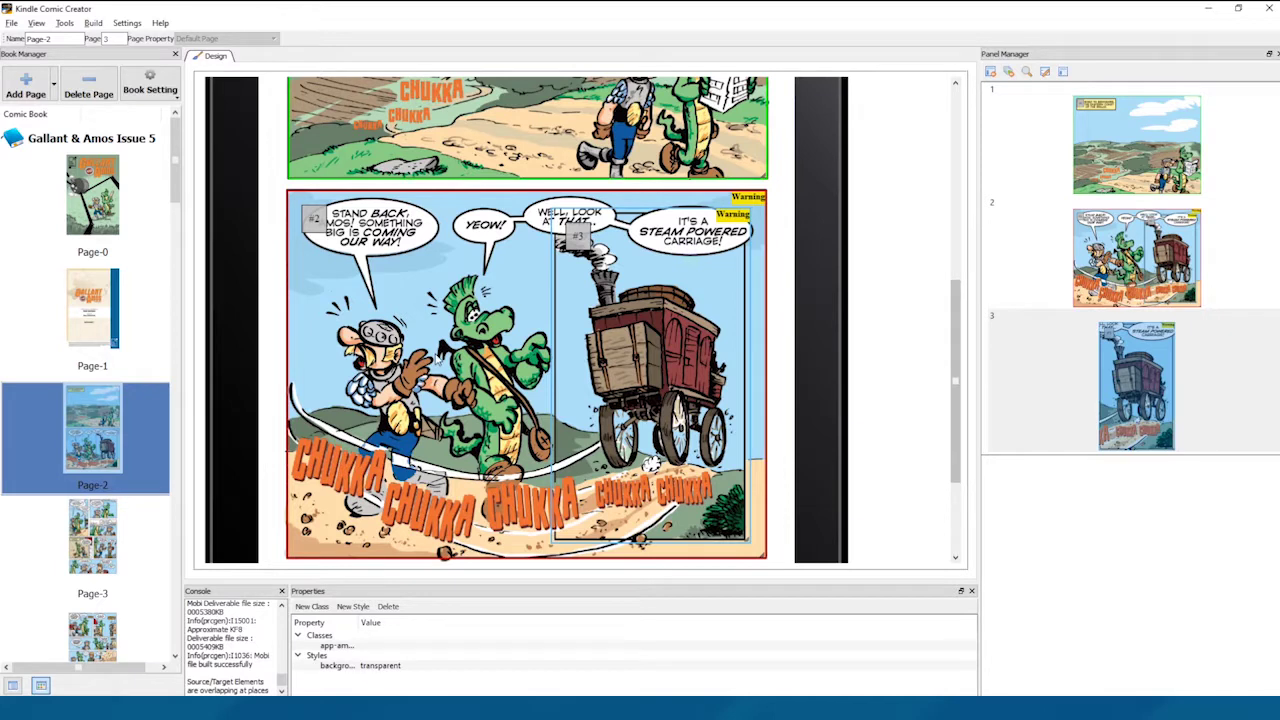
- Preview Page-2's panel 2 magnified, then close it back to the Design view
click(1137, 257)
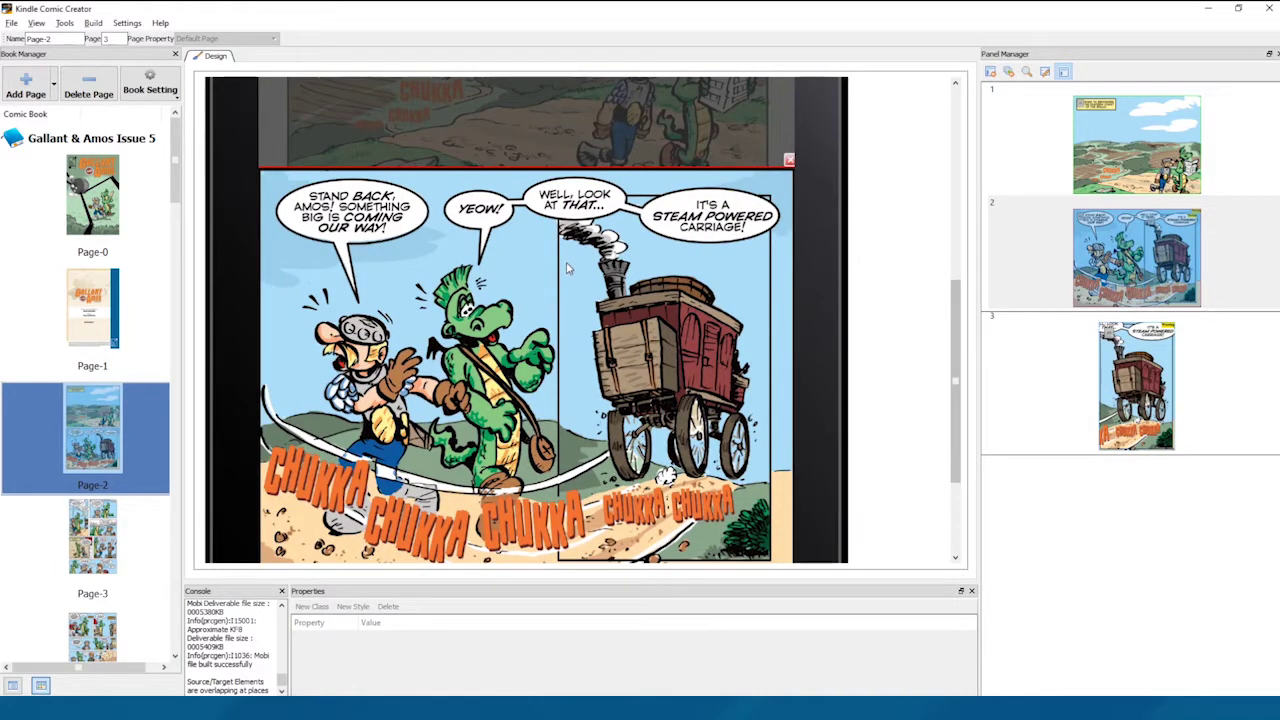
scroll(658, 134, down, 1)
scroll(658, 134, up, 1)
click(793, 167)
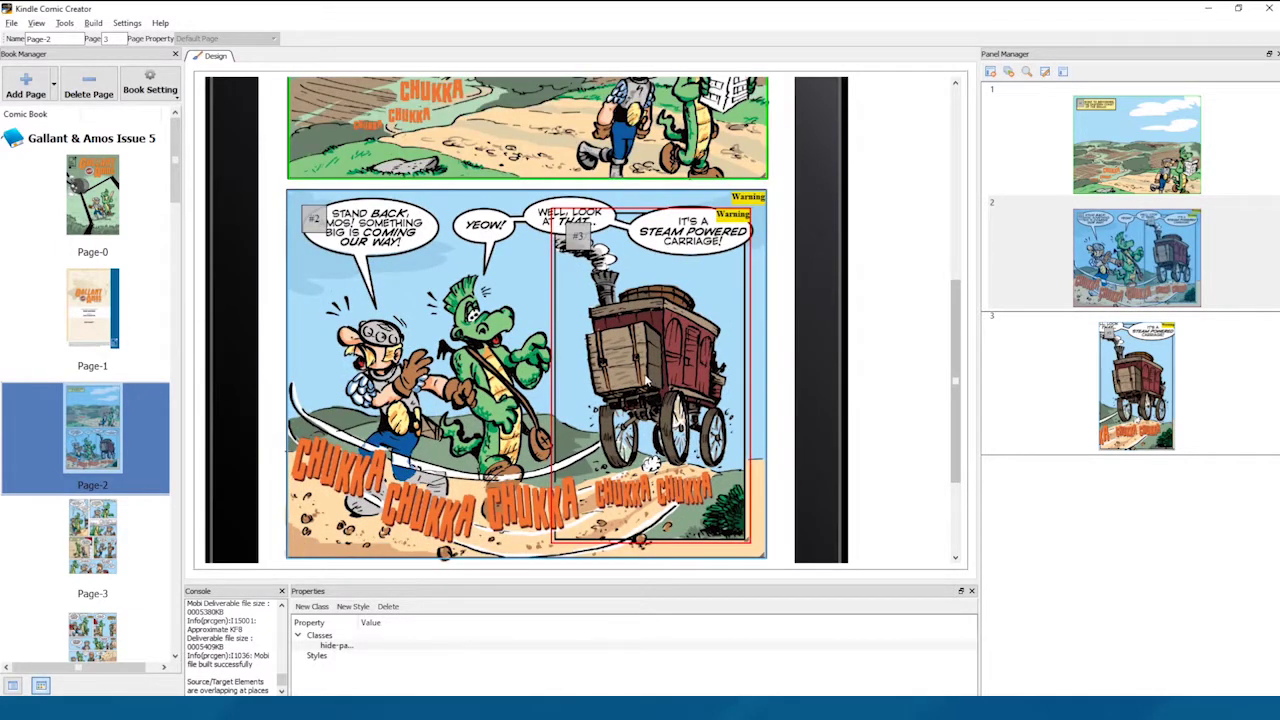
- Set the carriage panel's magnification to 250% and preview its enlargement
right_click(646, 379)
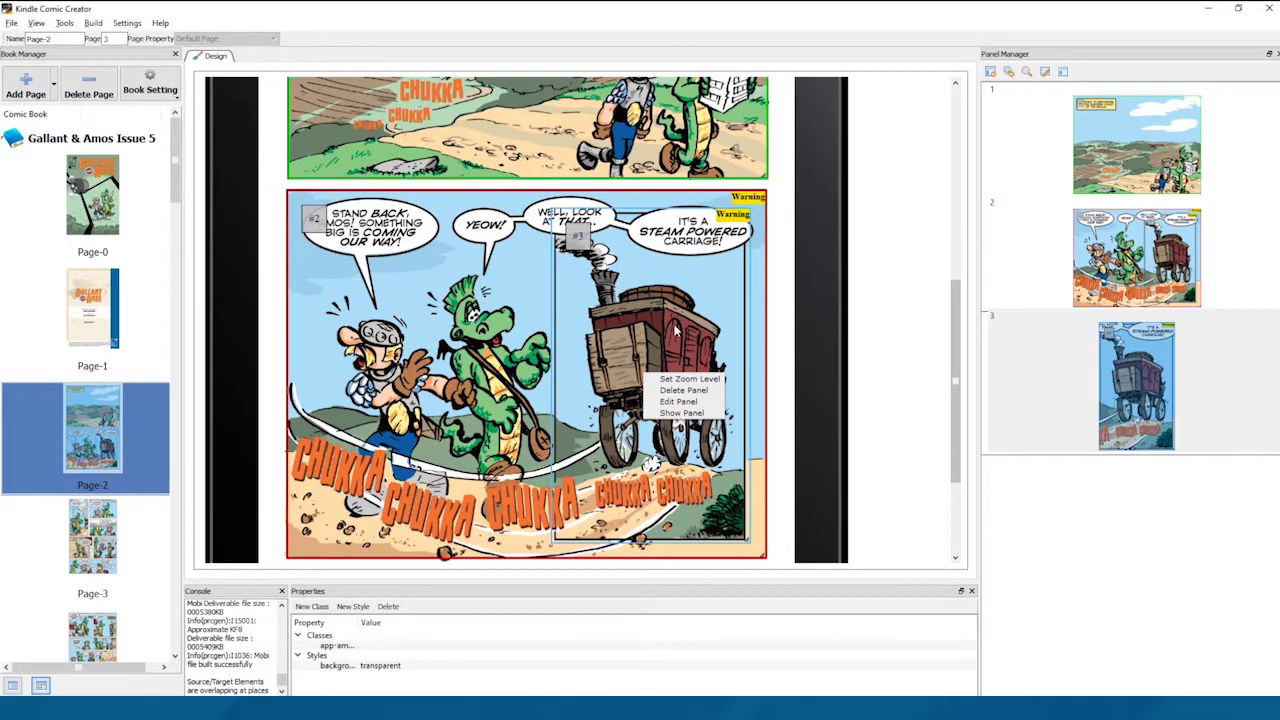
click(689, 379)
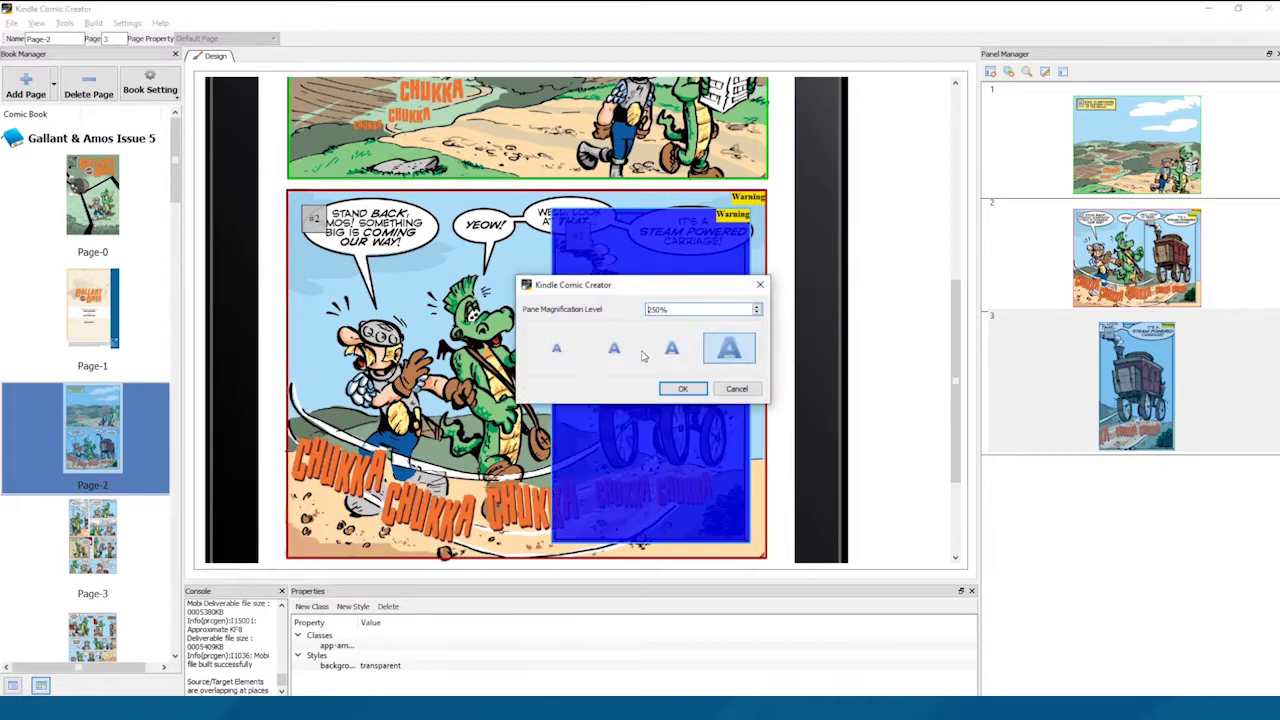
click(558, 351)
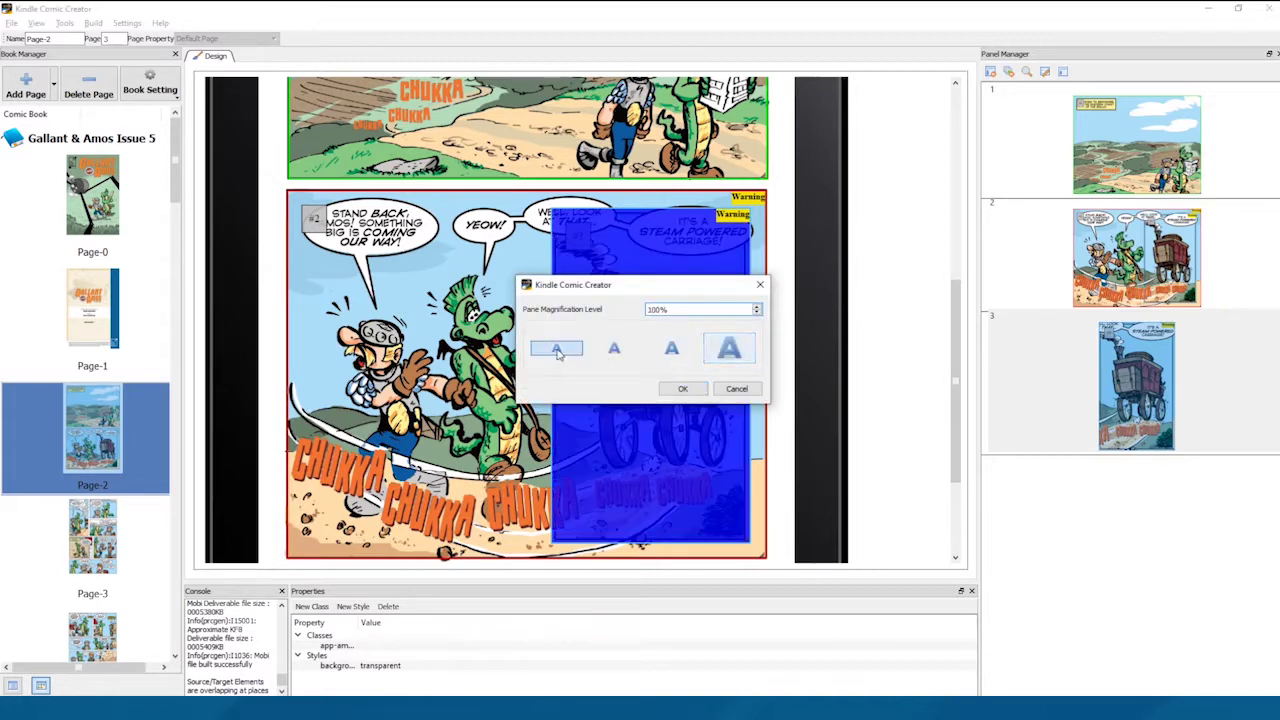
click(614, 348)
click(671, 348)
click(730, 347)
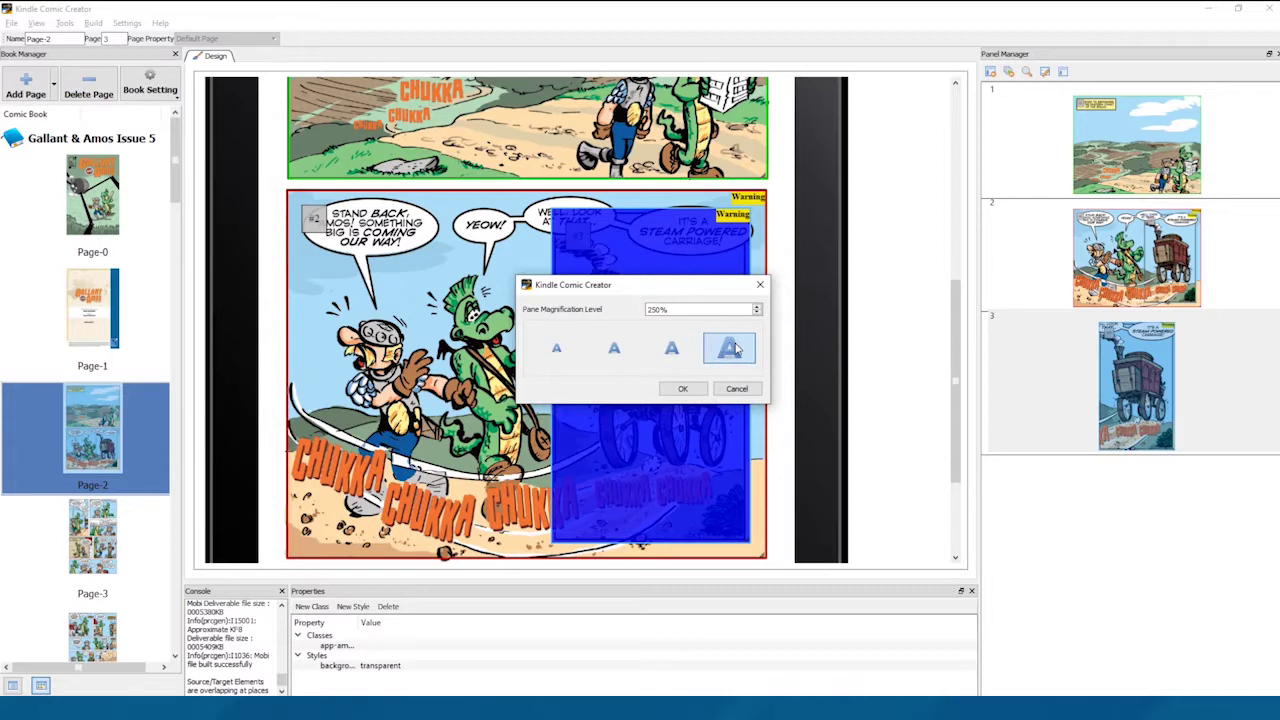
click(684, 389)
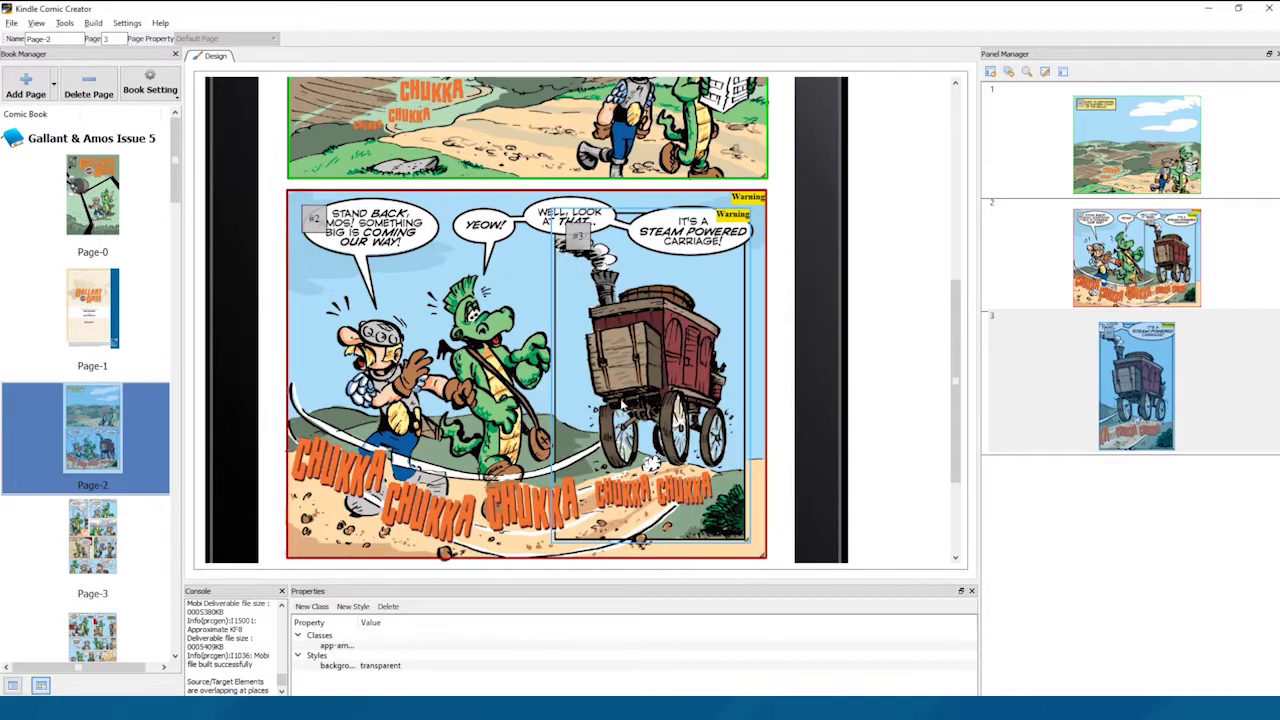
double_click(649, 353)
scroll(545, 353, up, 5)
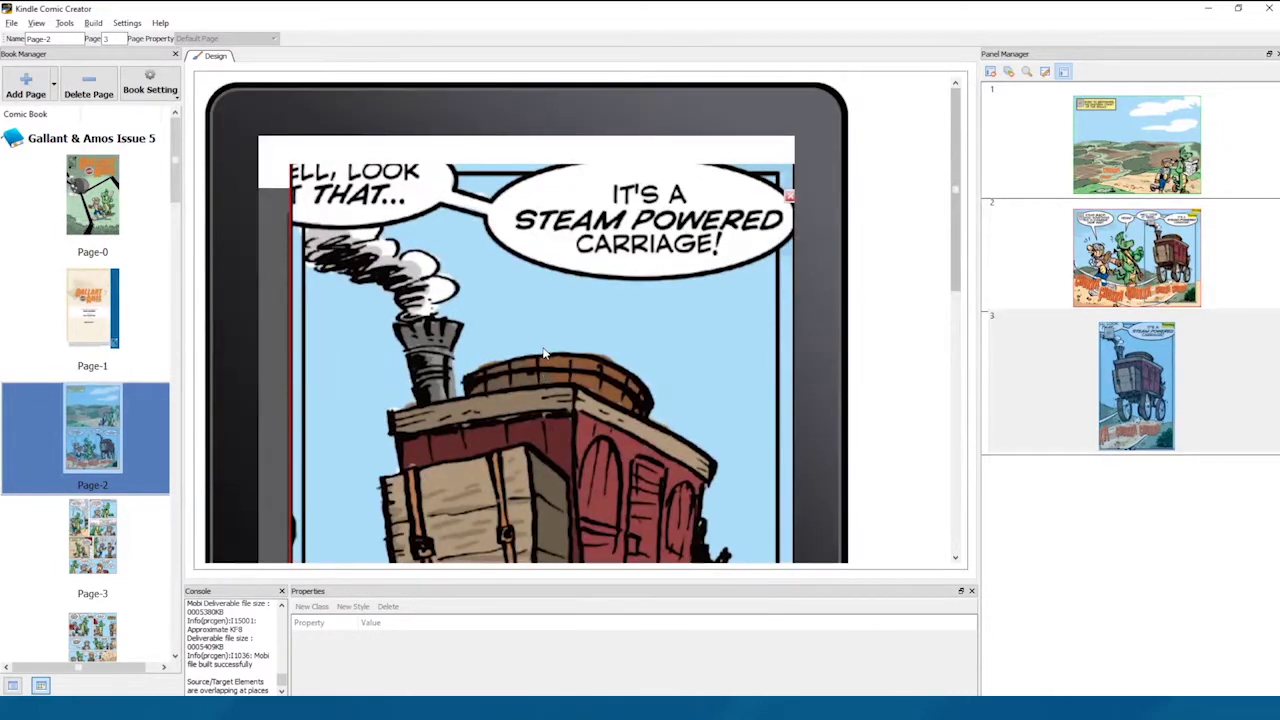
click(789, 200)
- Change the carriage panel's magnification back to 100% and preview it
scroll(660, 380, down, 5)
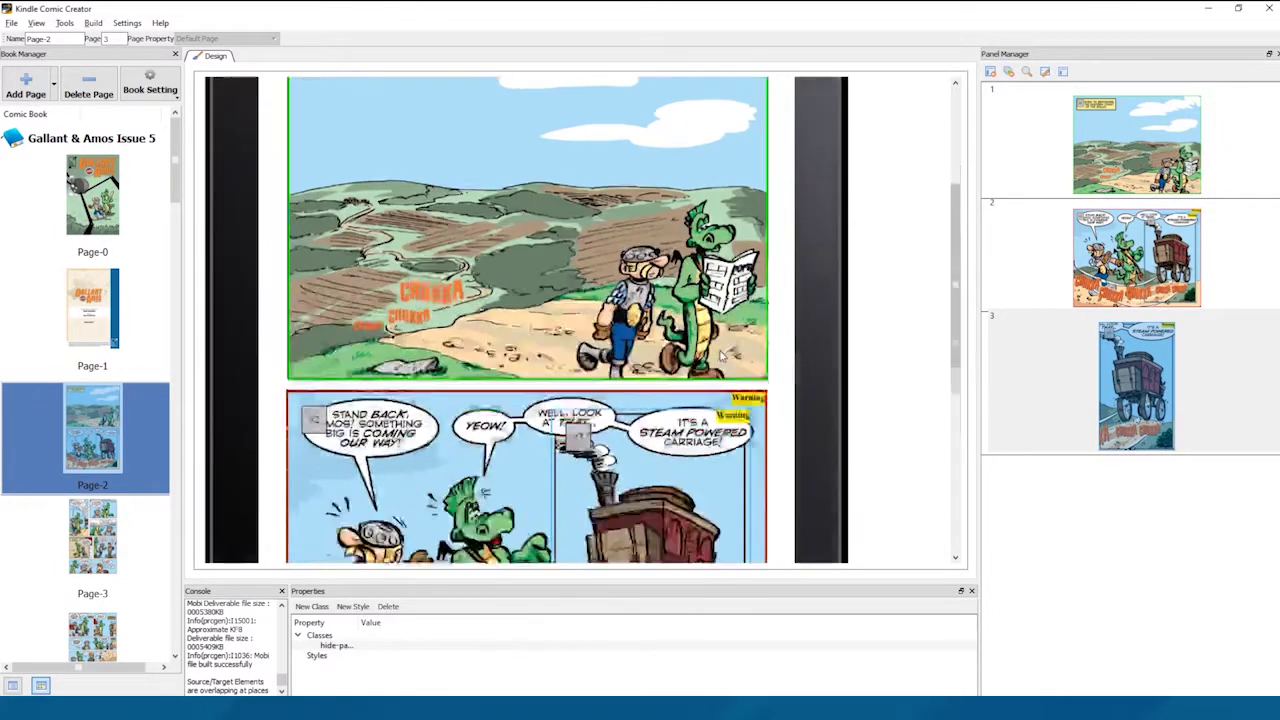
right_click(658, 378)
click(690, 381)
click(560, 349)
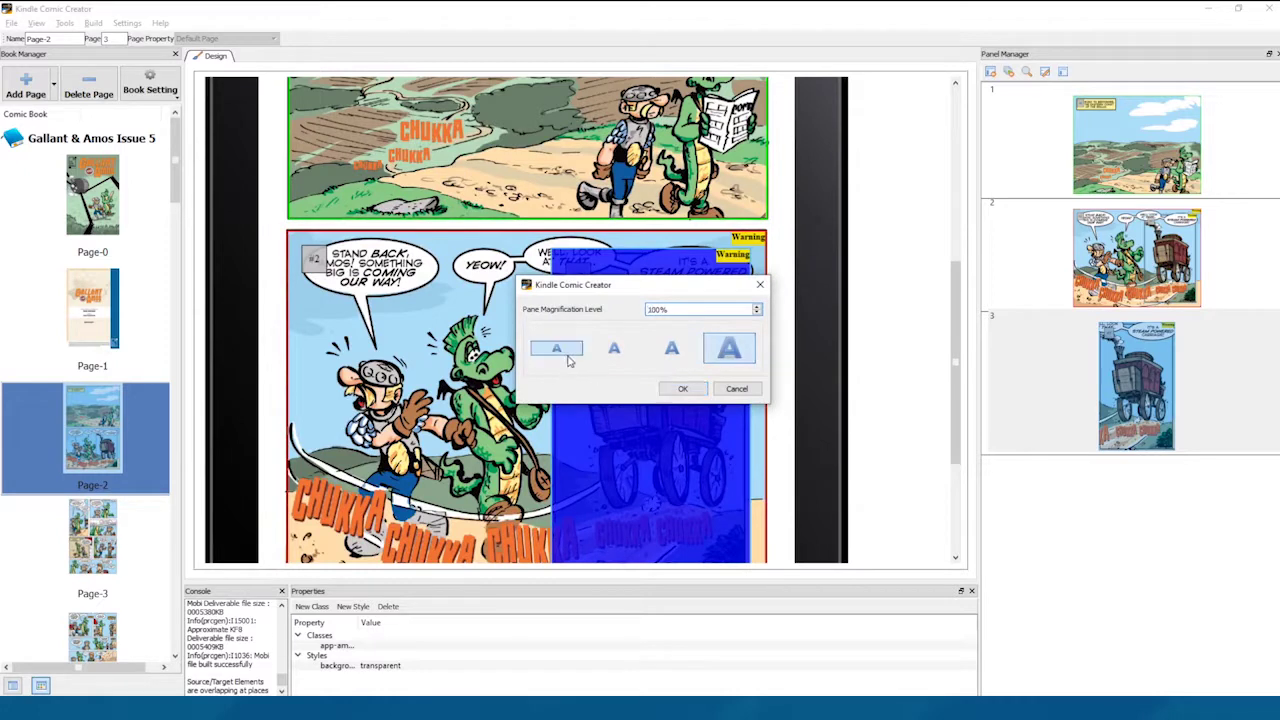
key(Return)
click(672, 400)
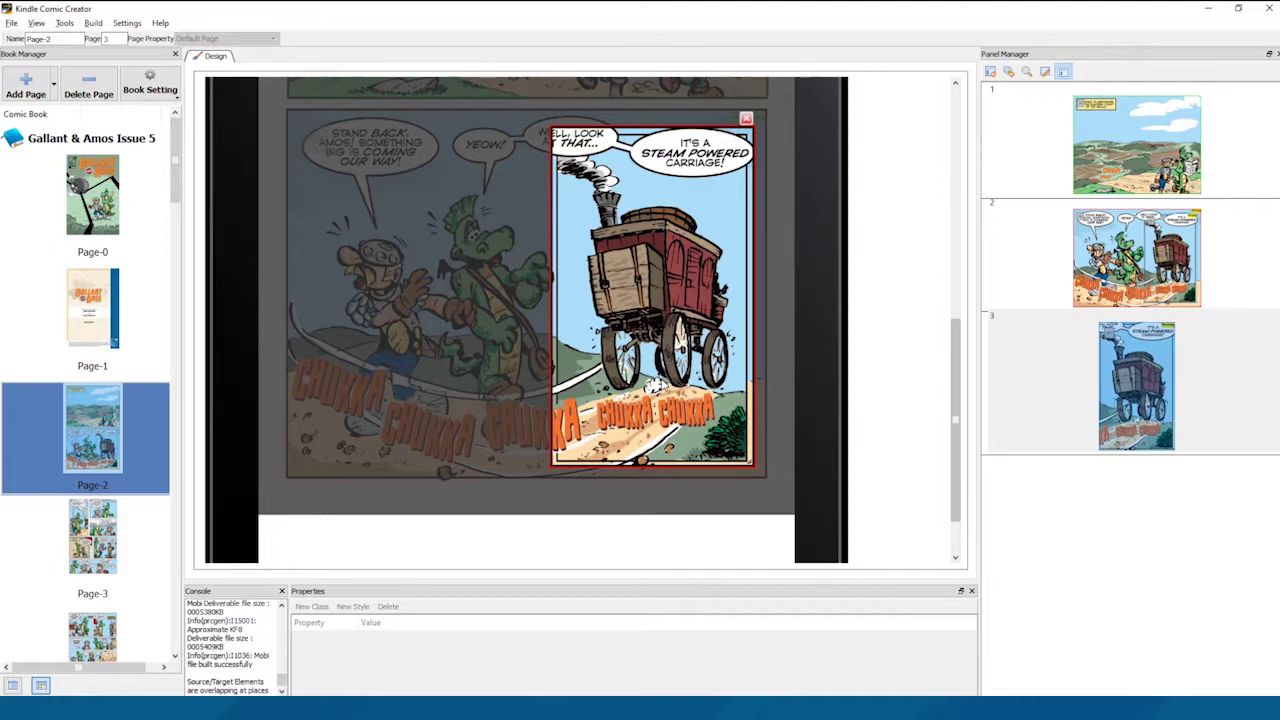
- Scroll up and back down through the view to review Page-15's panel regions
scroll(757, 163, up, 1)
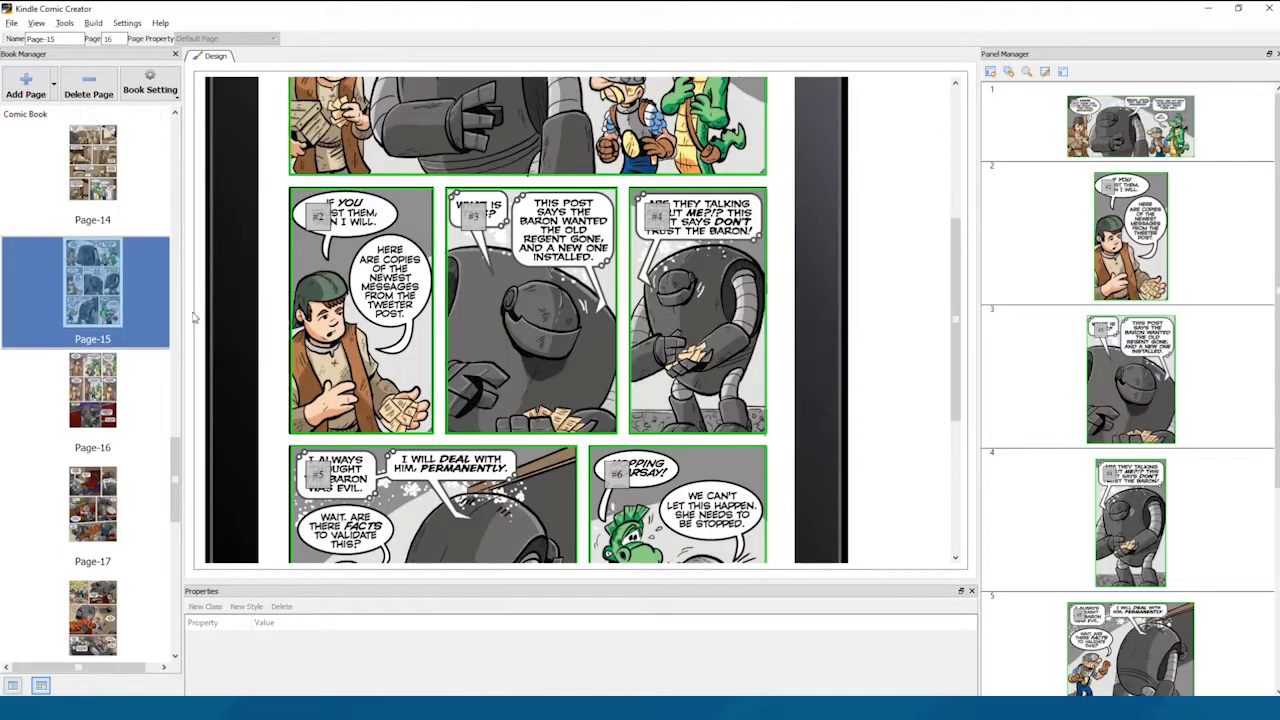
scroll(750, 325, up, 2)
scroll(744, 318, up, 5)
scroll(752, 350, down, 2)
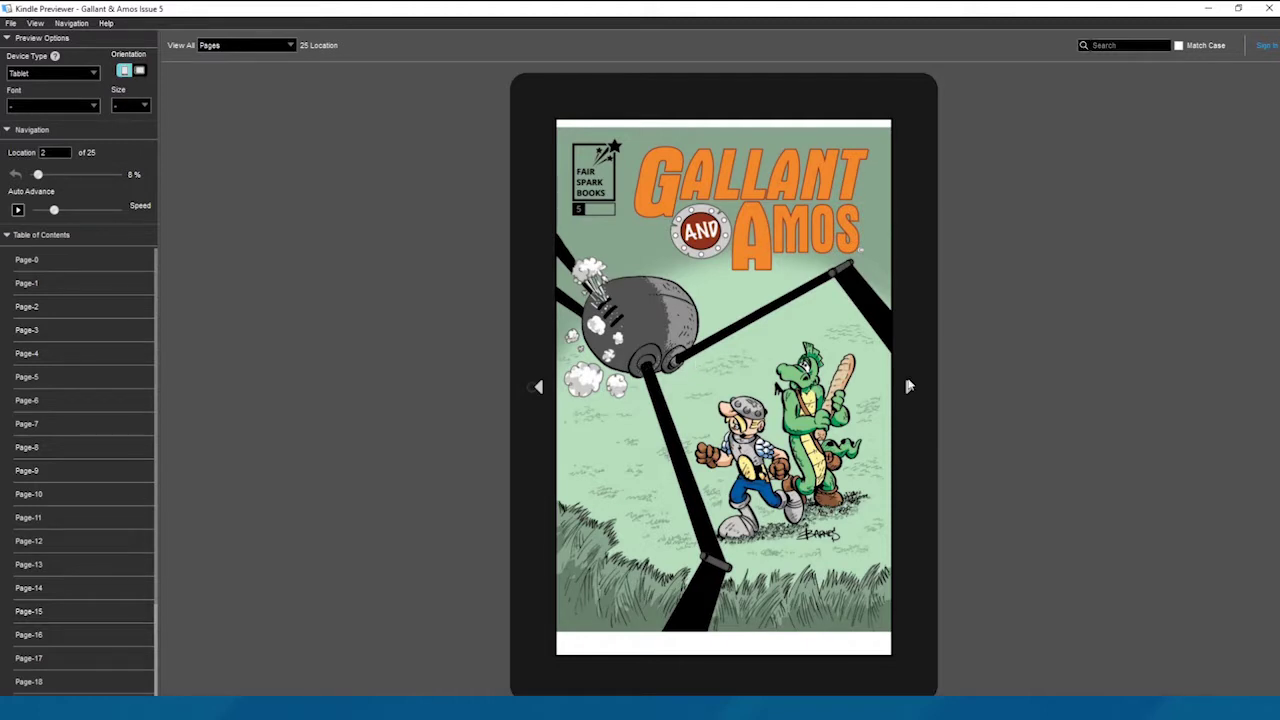
- Turn past the cover and view the first comic page's panels in Panel View, ending at the steam carriage panel
click(910, 390)
click(910, 390)
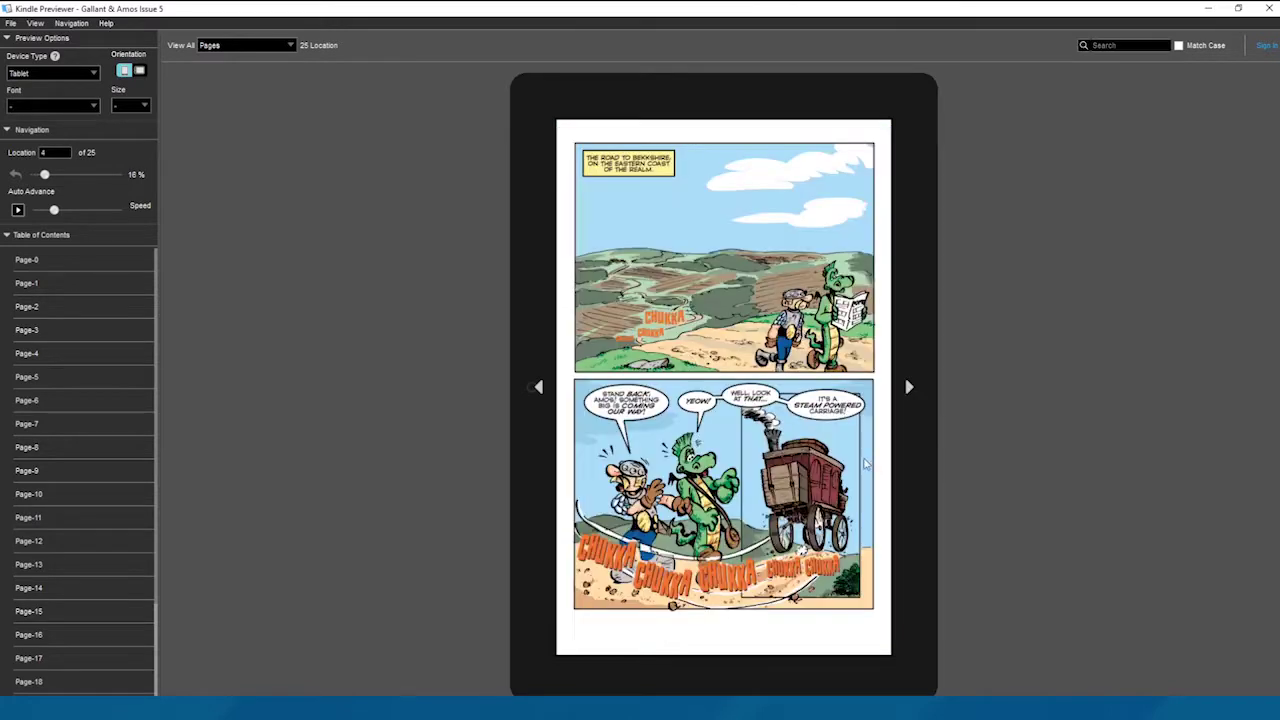
double_click(695, 325)
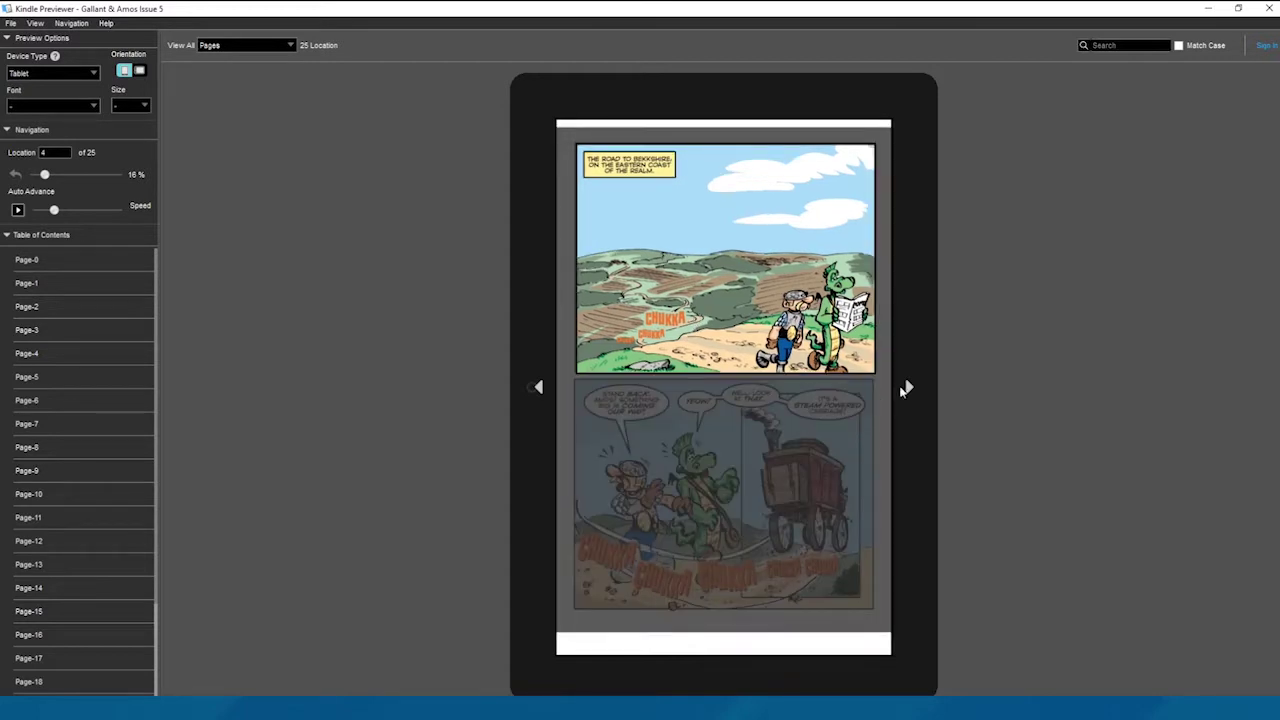
click(910, 389)
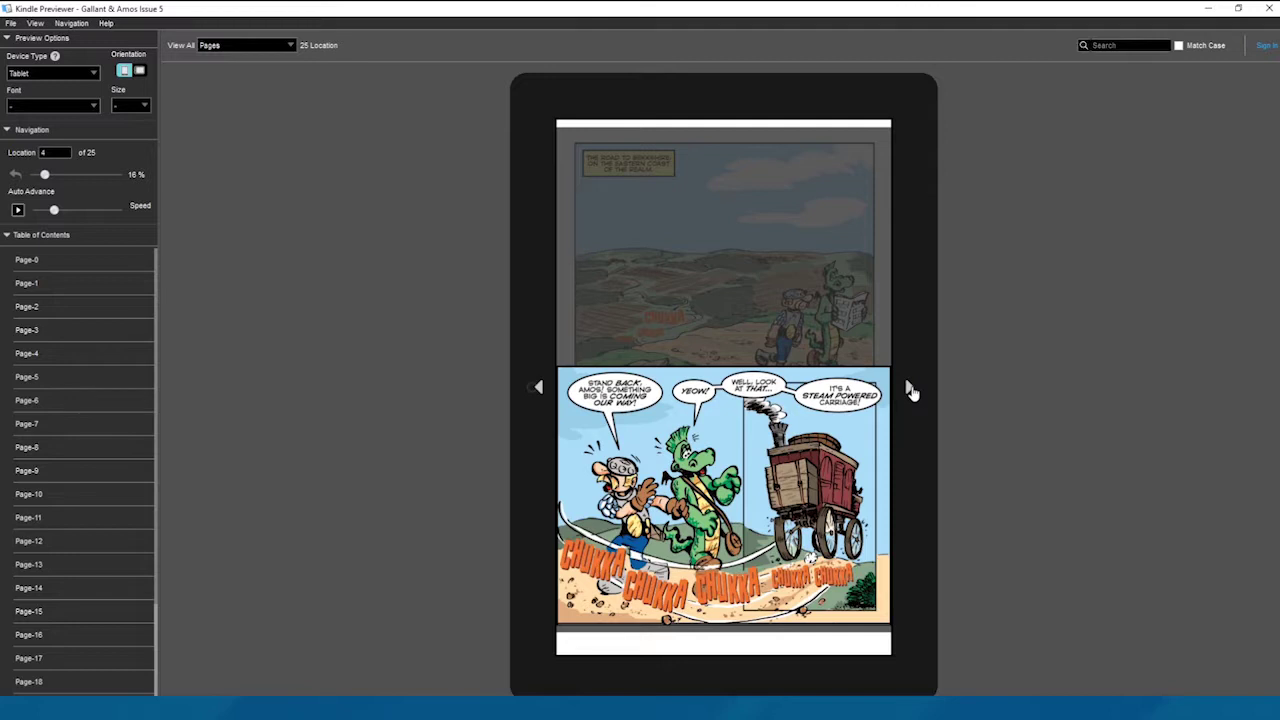
click(910, 391)
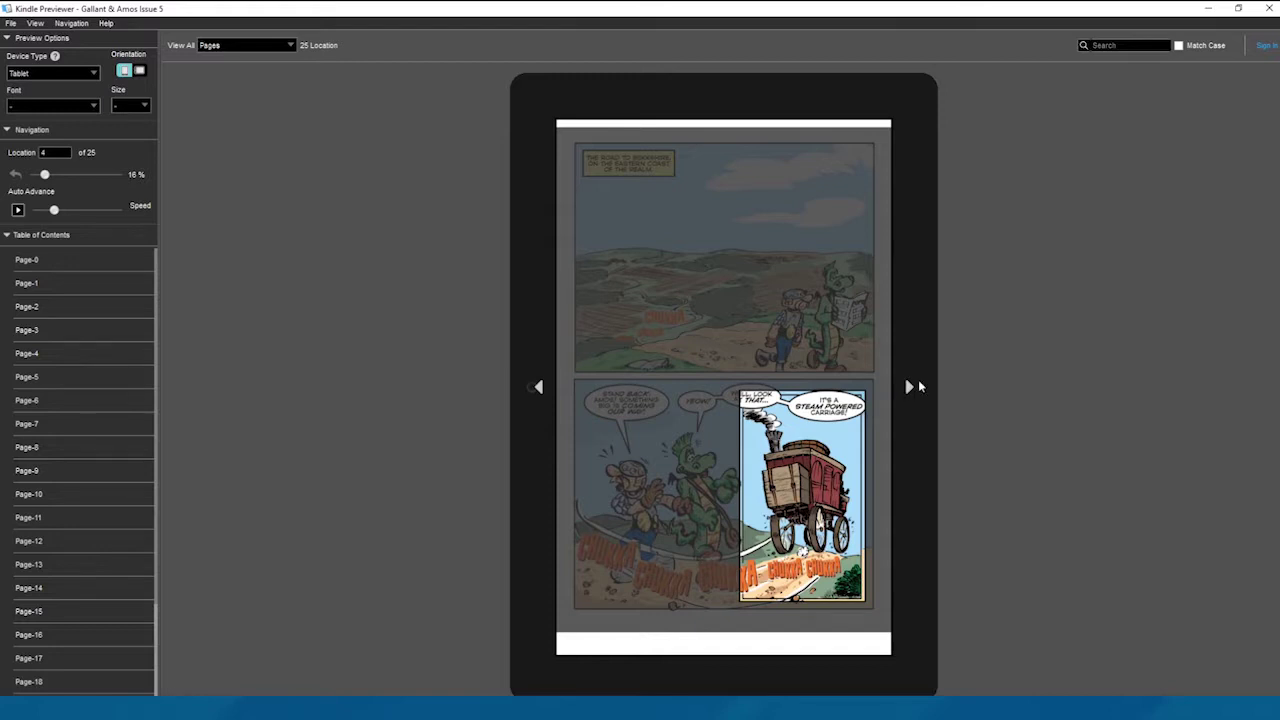
- Step through the next page's enlarged panels, including 'Where do you get food', to its bottom panel
click(908, 390)
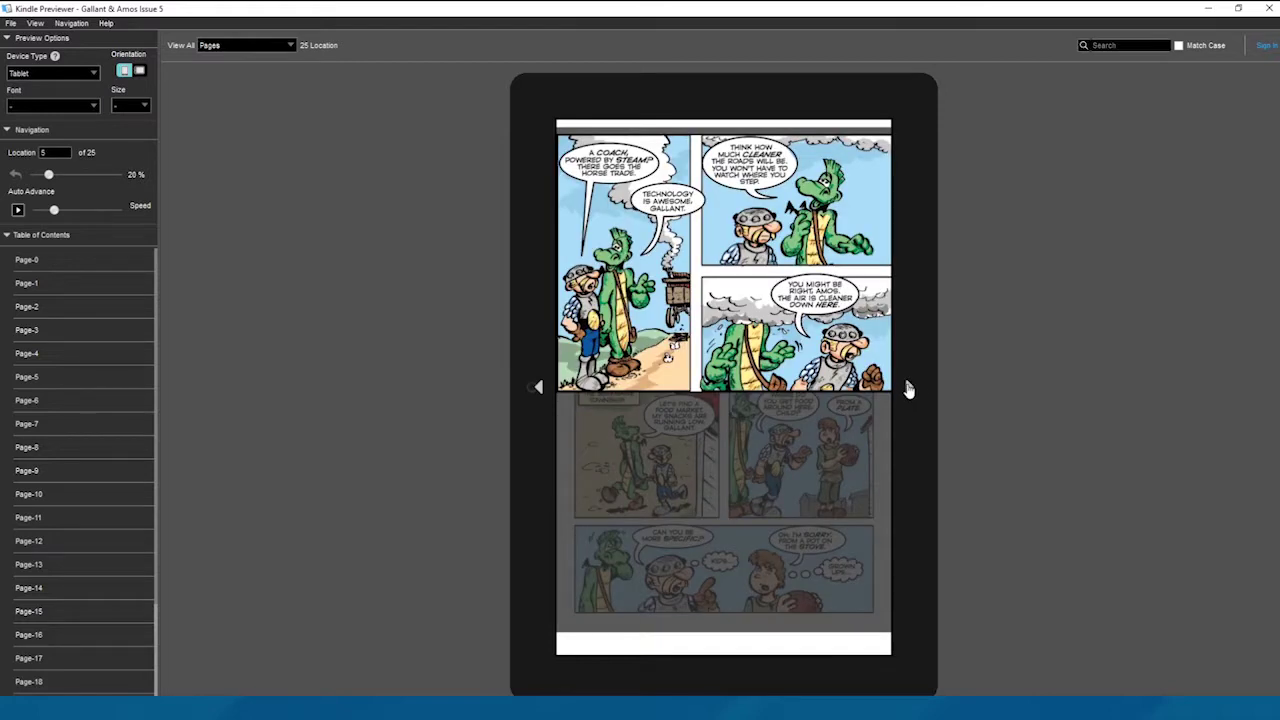
click(908, 390)
click(908, 390)
click(908, 390)
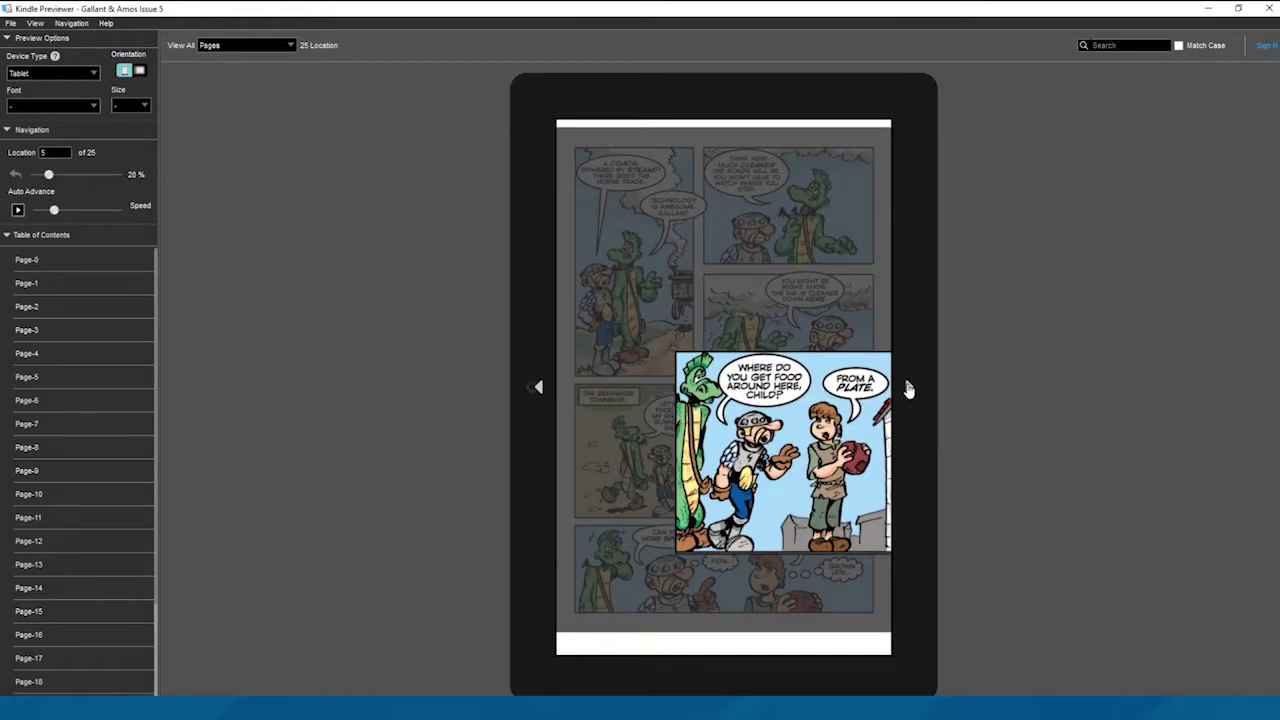
click(908, 390)
- Advance through the following page's panels, from the 'Tweet' panel to the bottom-left panel
click(908, 390)
click(908, 390)
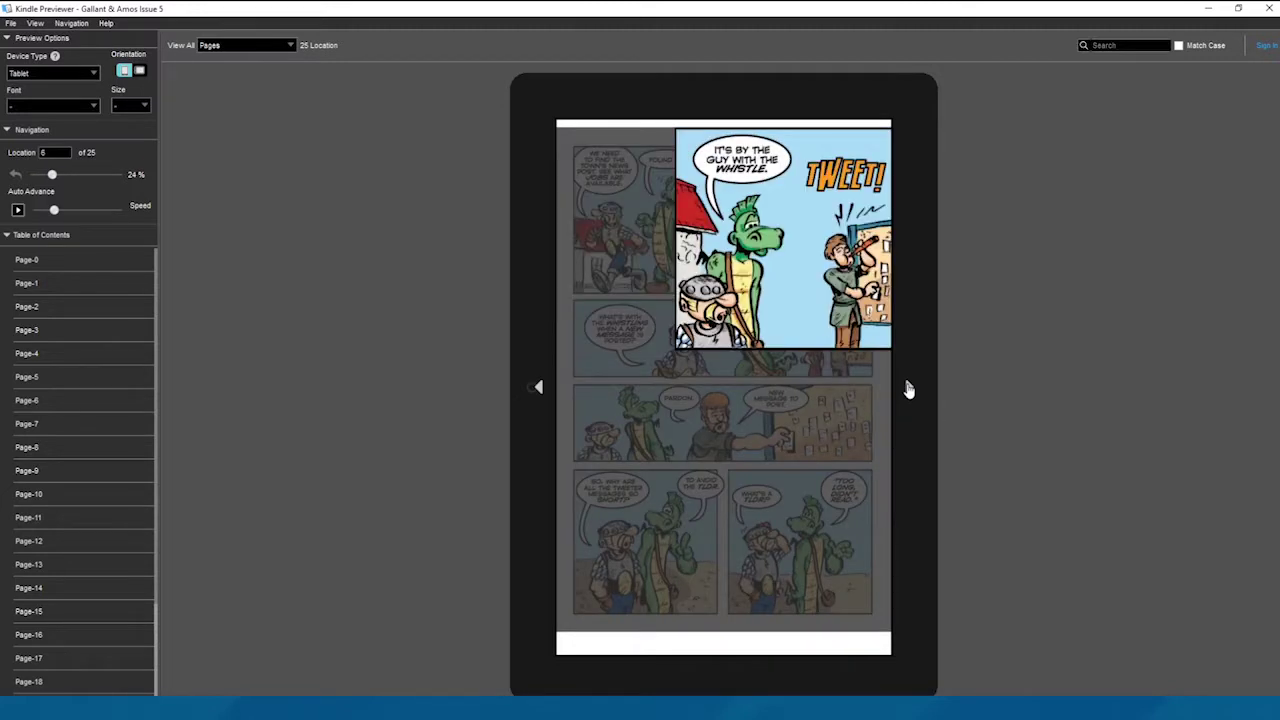
click(908, 390)
click(908, 390)
click(908, 390)
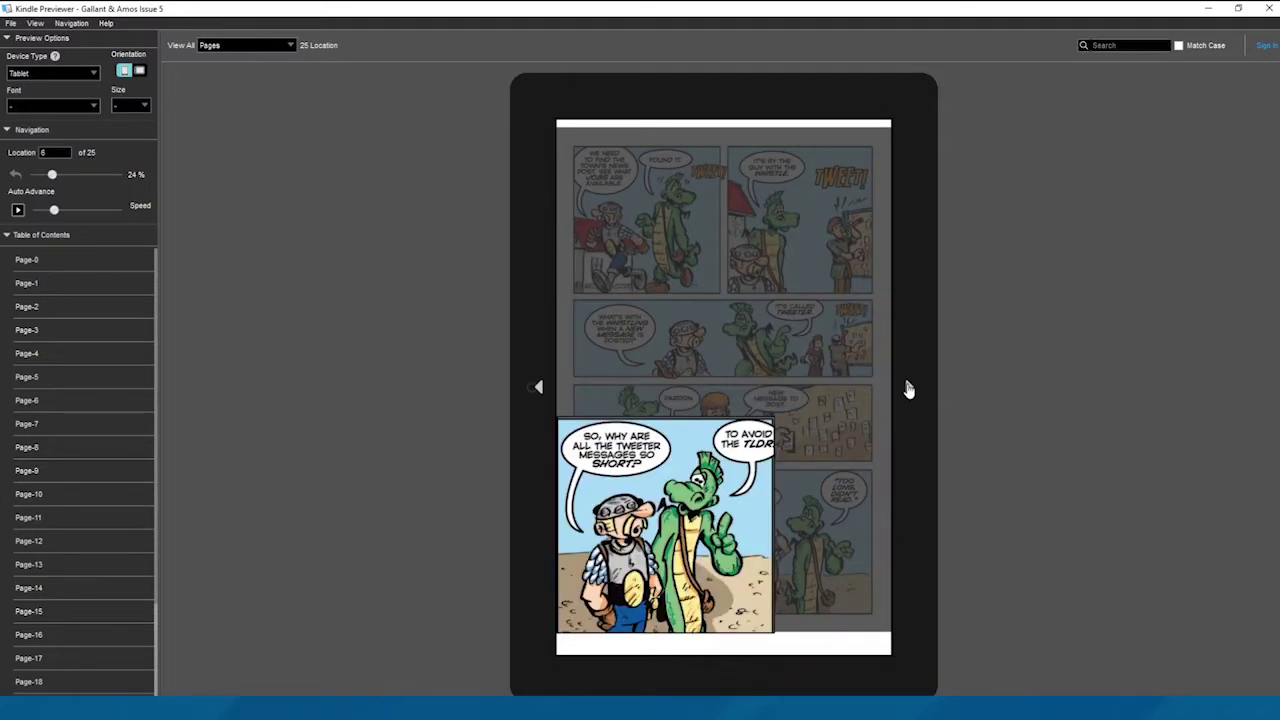
click(908, 390)
- Page through the next page's panels, from the 'mysterious figure' panel to the bottom-right panel
click(908, 390)
click(908, 390)
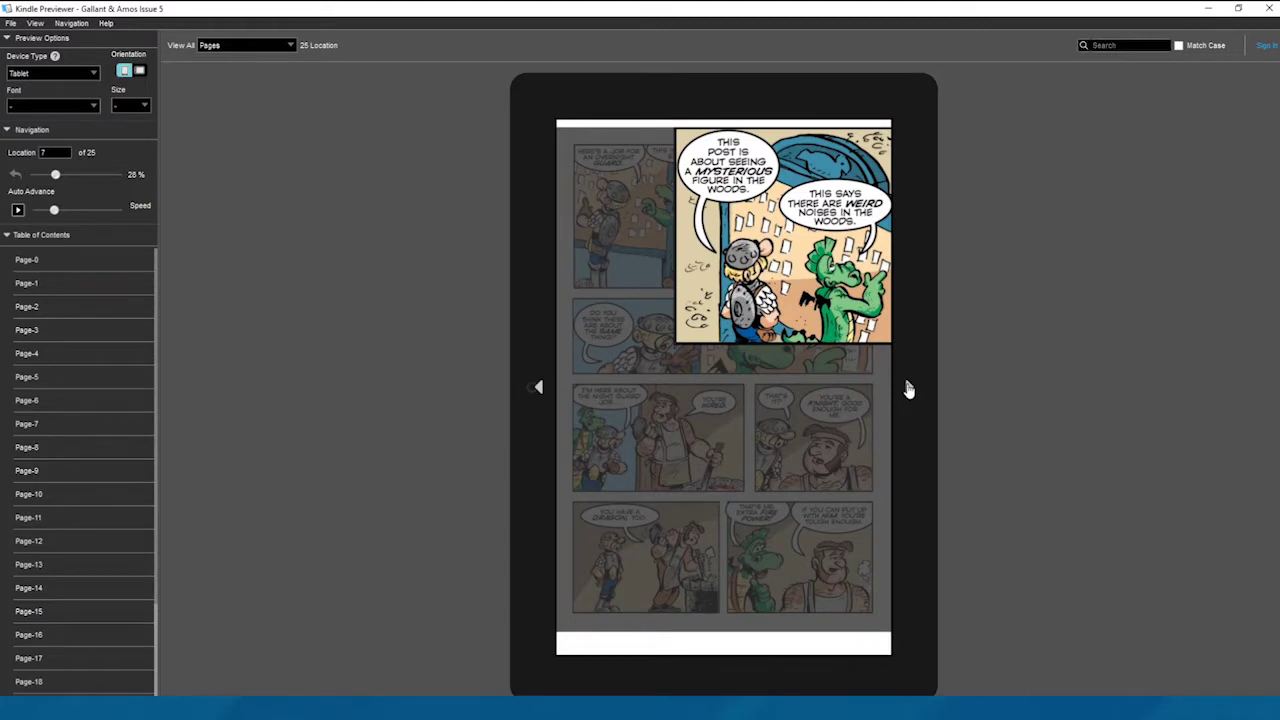
click(908, 390)
click(908, 390)
click(908, 390)
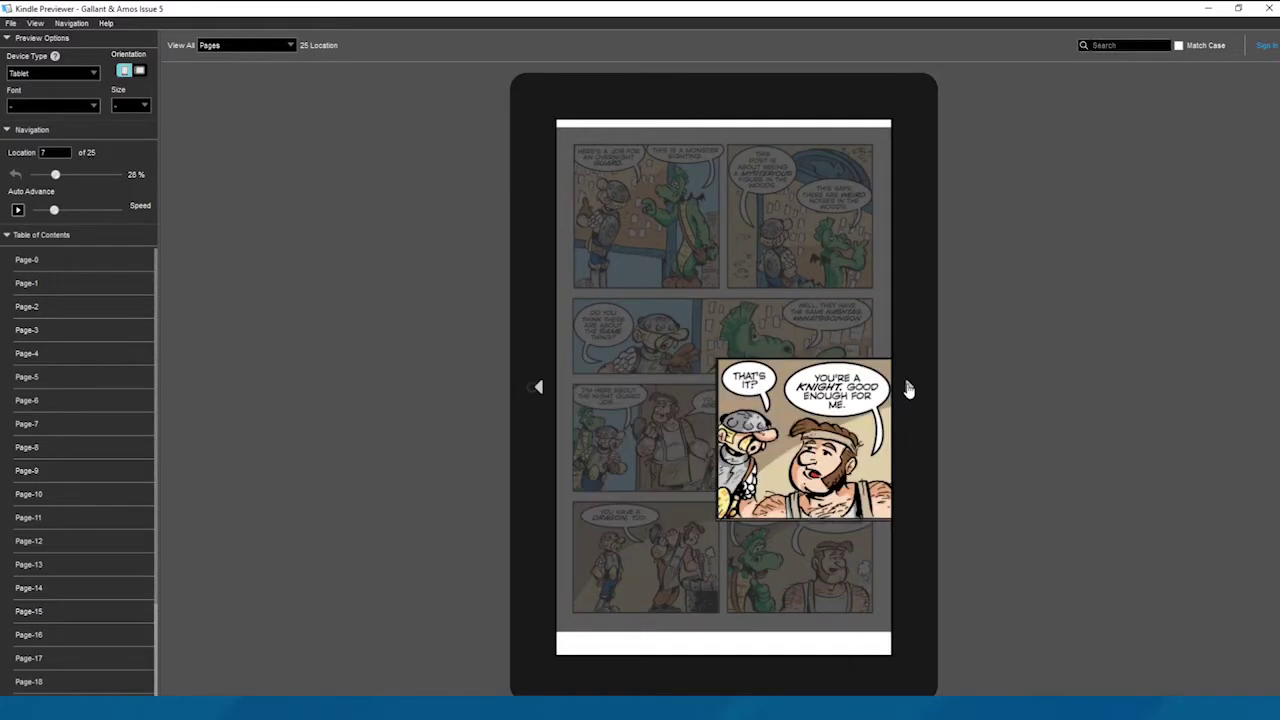
click(908, 390)
click(908, 390)
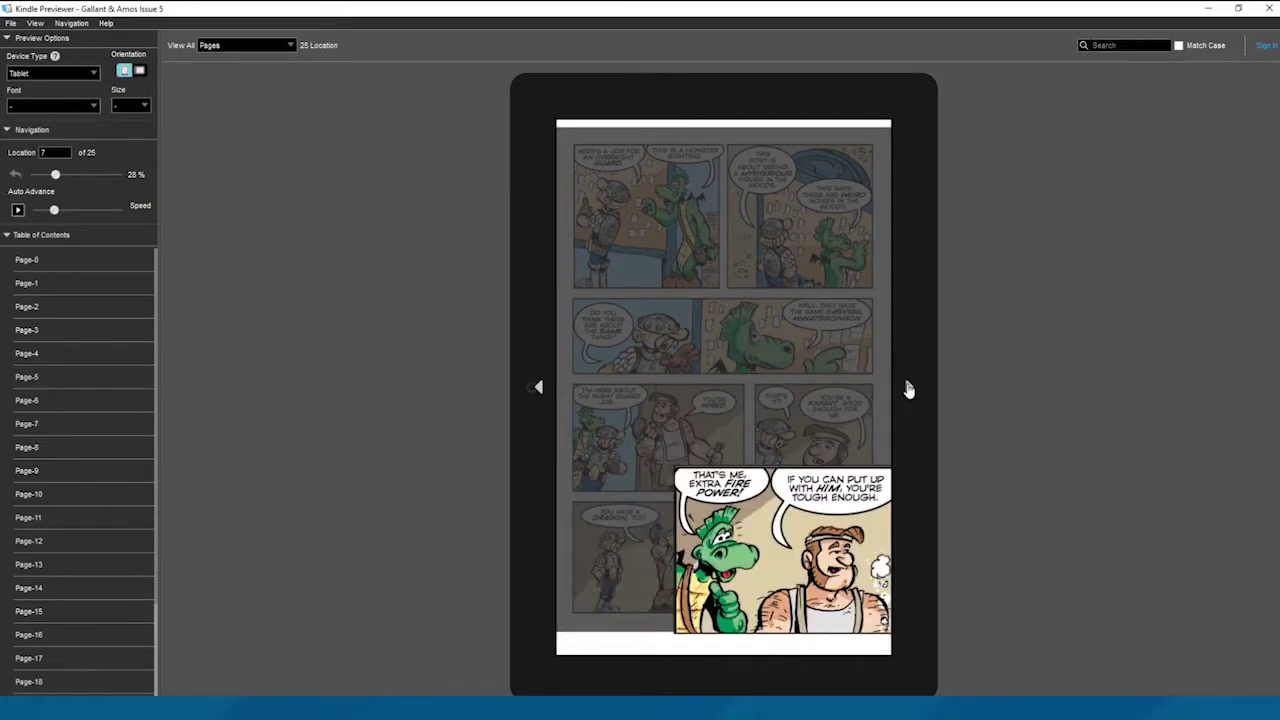
- Check the next page's panels, including 'CHOMP!', then show the full woods page at location 9
click(908, 390)
click(908, 390)
click(908, 390)
click(908, 390)
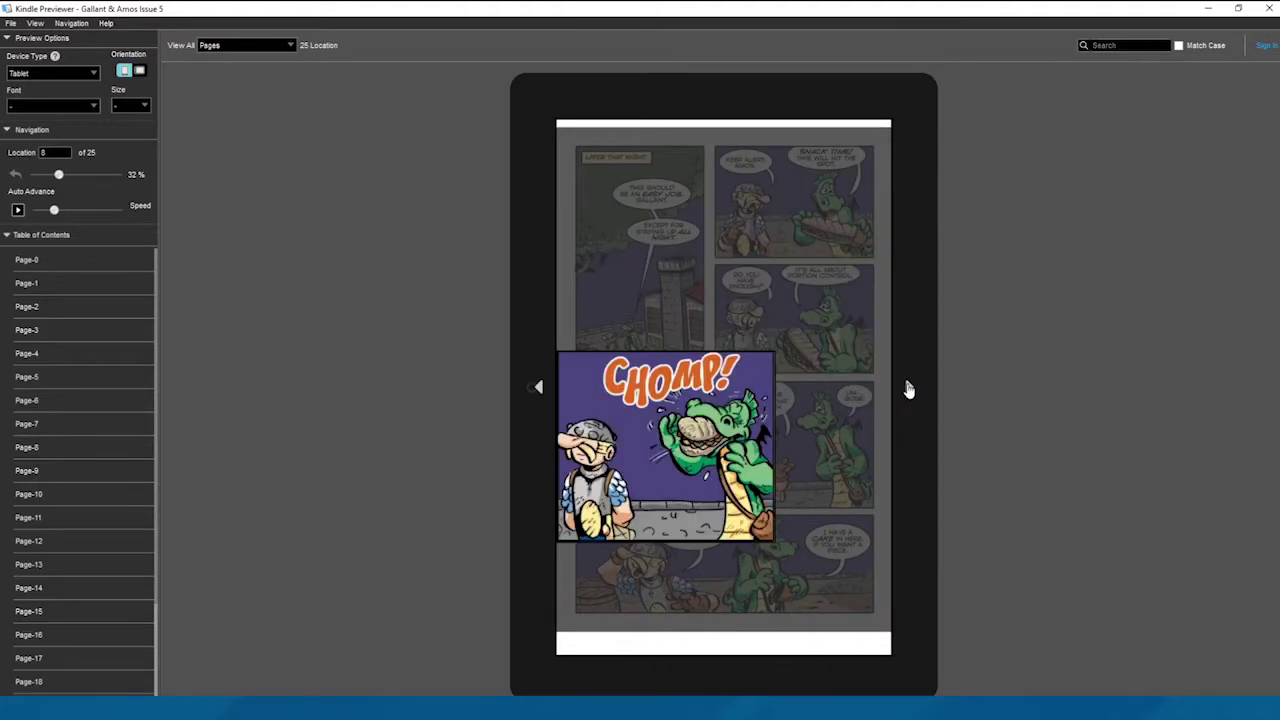
click(908, 390)
click(908, 390)
click(908, 390)
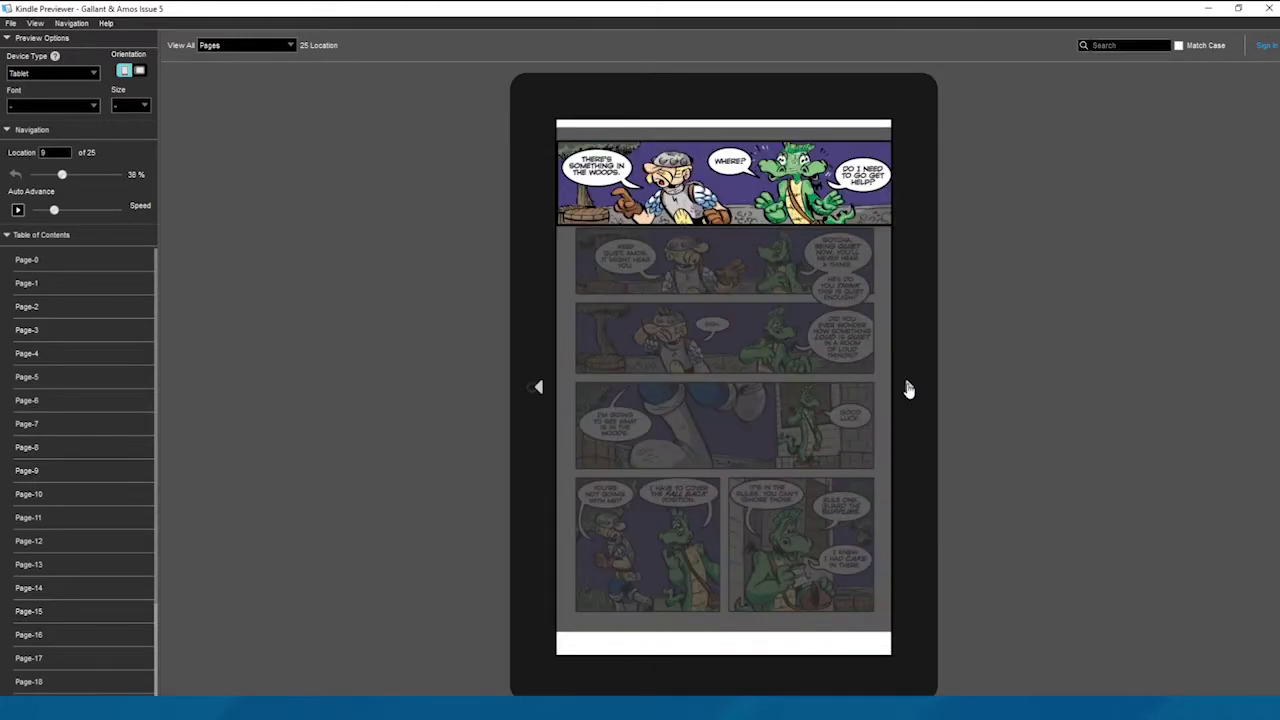
click(648, 370)
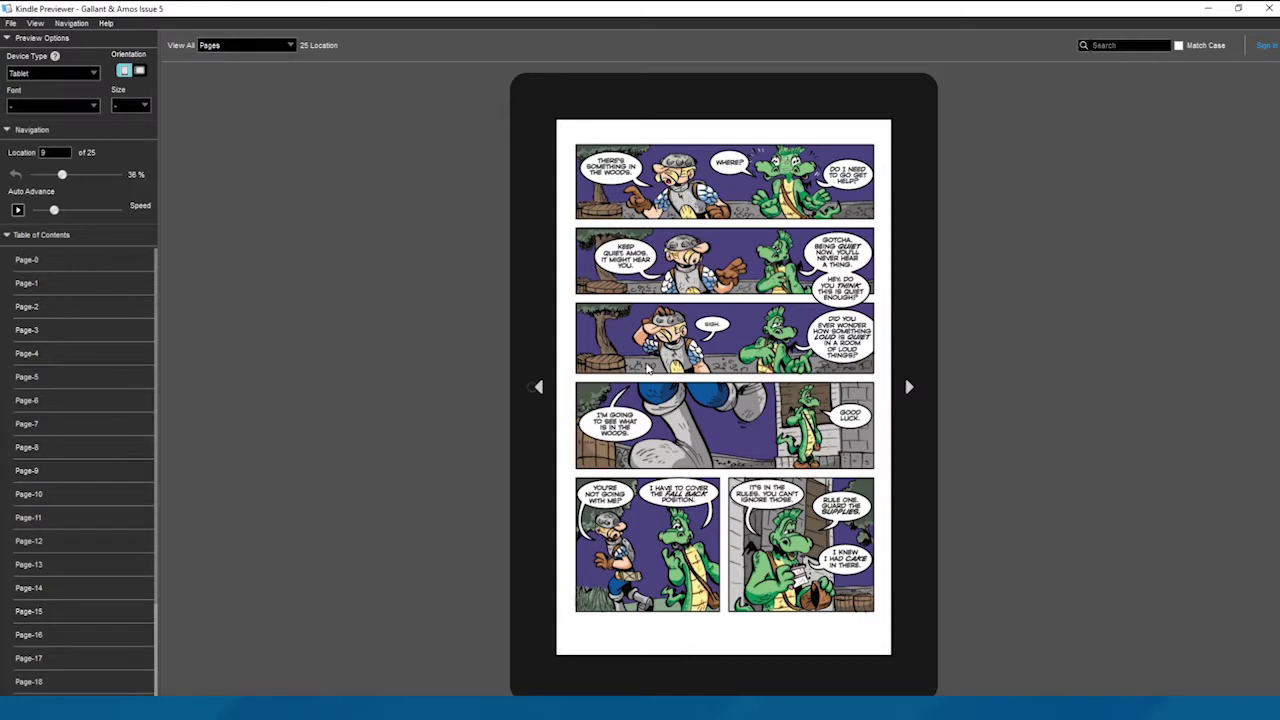